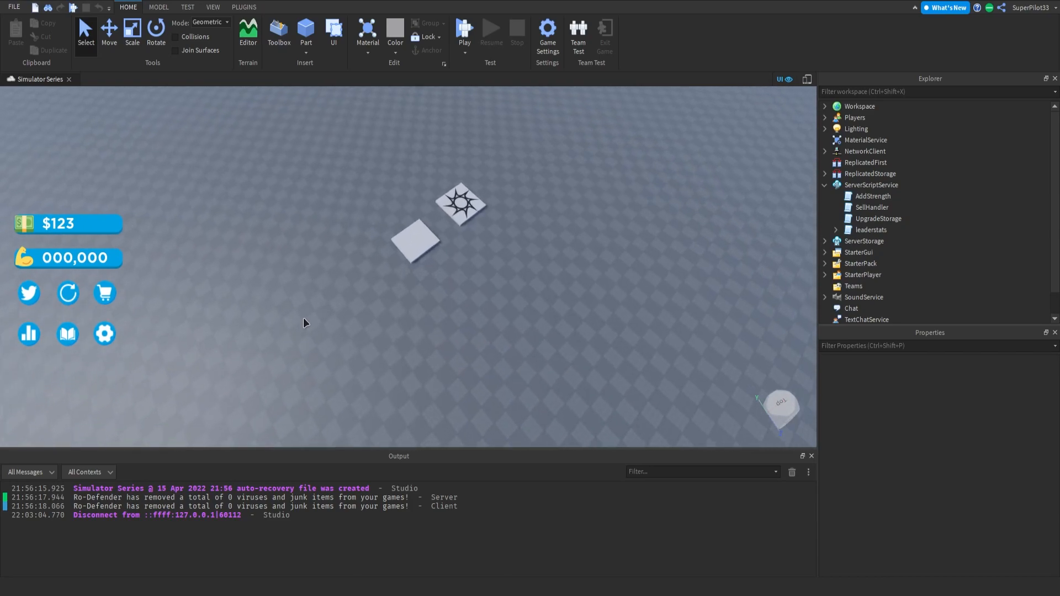
key("q")
key("e")
key("q")
key("q")
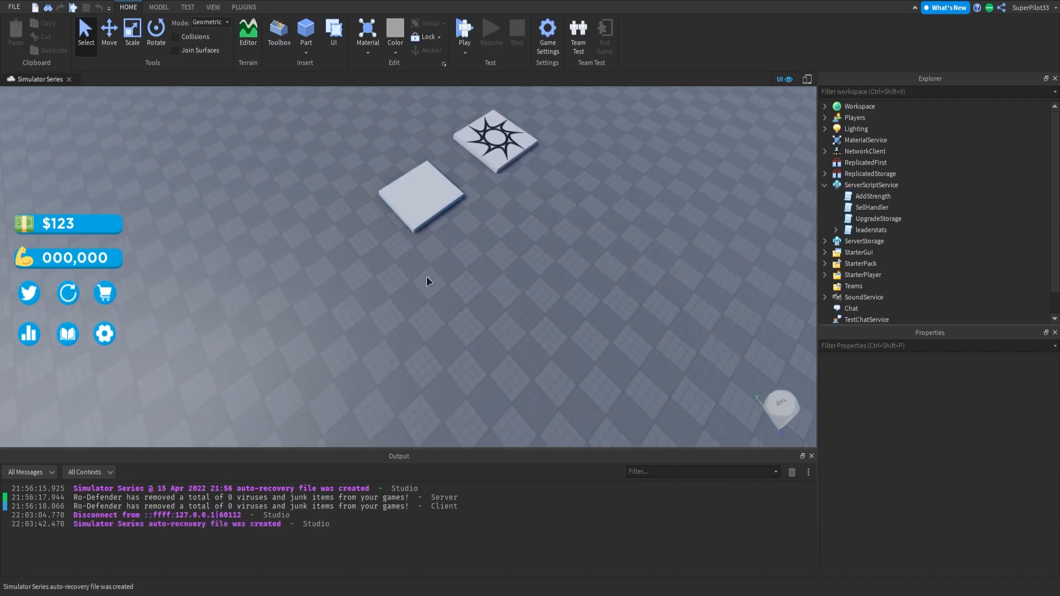
key("e")
right_click_drag(522, 311, 521, 310)
key("w")
key("s")
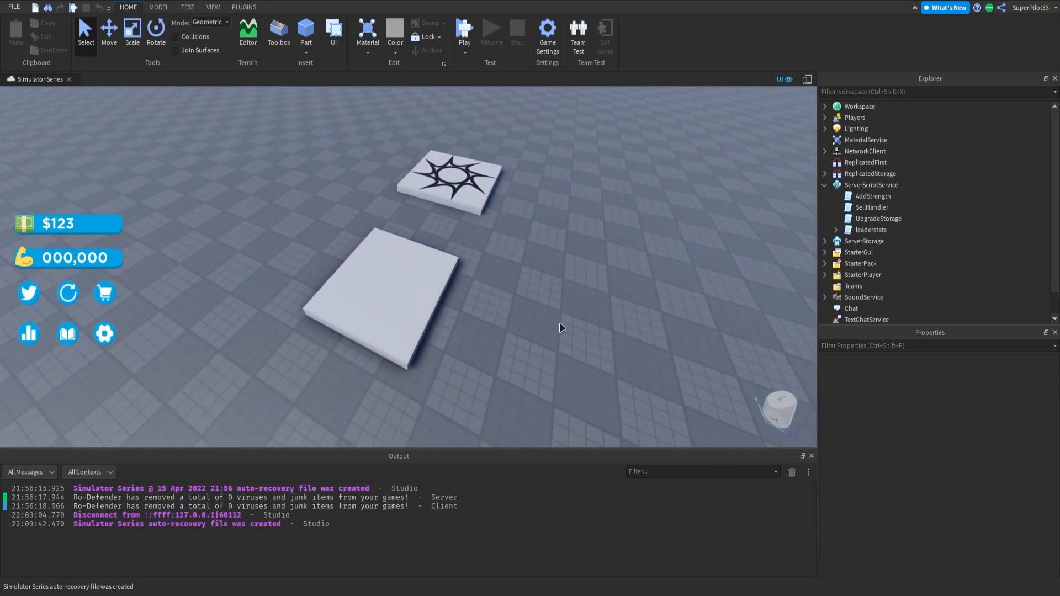
key("w")
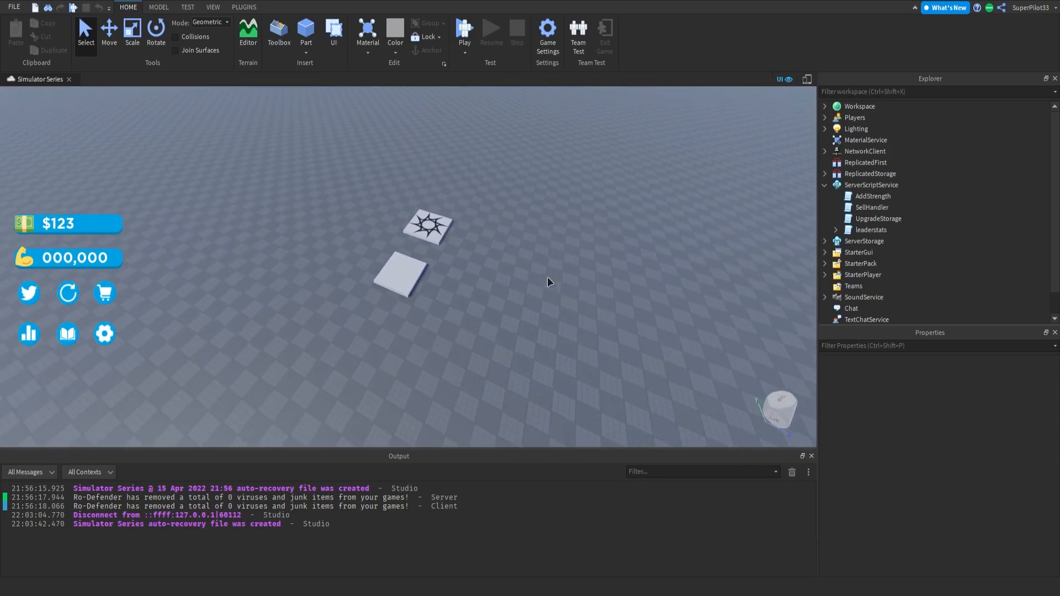
key("s")
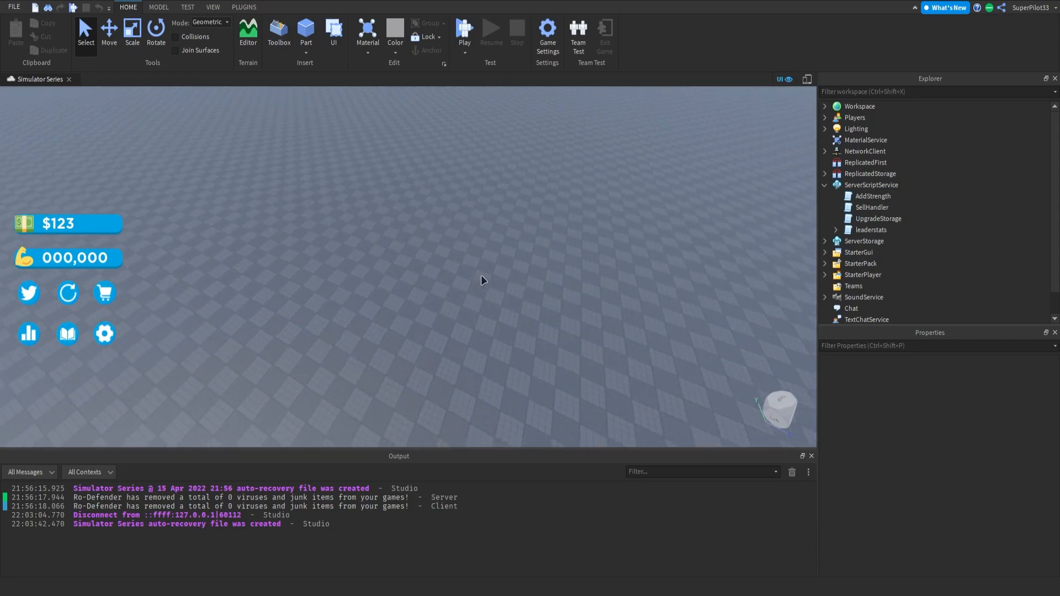
key("w")
key("q")
key("w")
key("e")
Step: Open the UIHandler script inside the MainUI ScreenGui of StarterGui
scroll(883, 230, "down", 1)
left_click(824, 227)
left_click(824, 160)
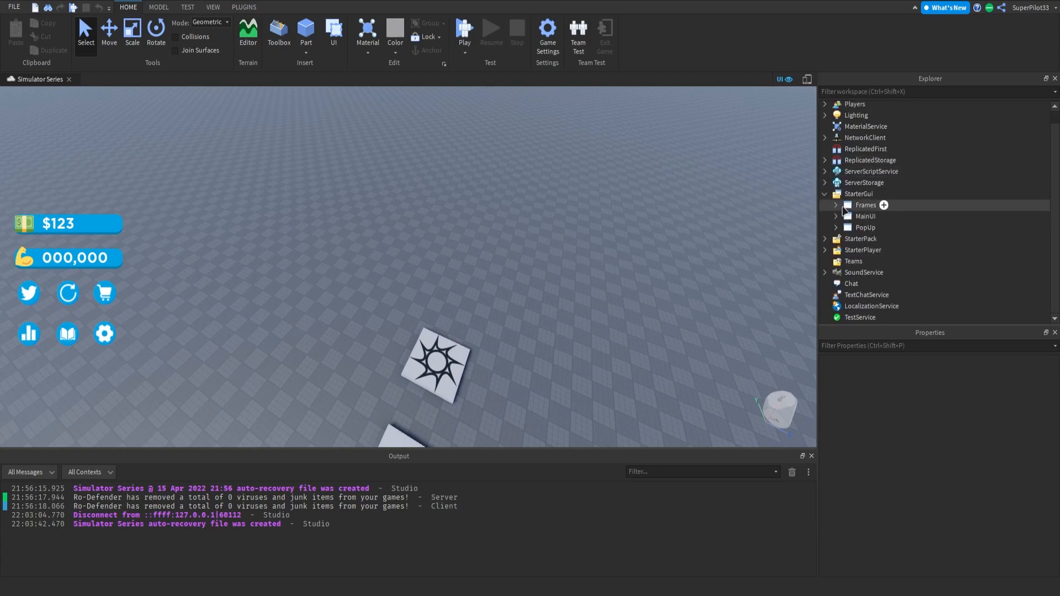
left_click(853, 217)
left_click(835, 216)
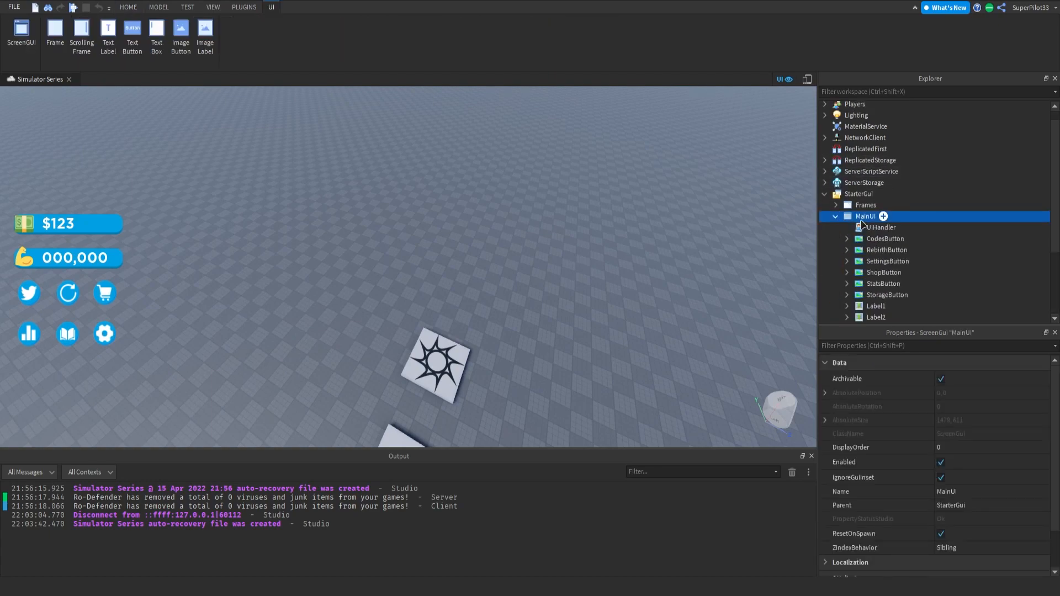
left_click(862, 263)
left_click(848, 262)
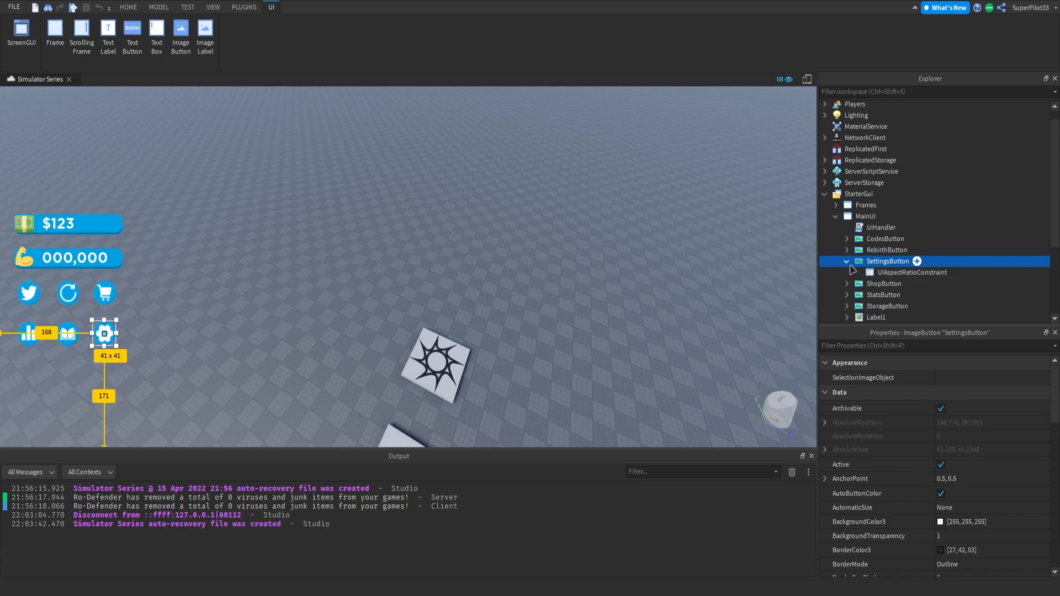
double_click(846, 228)
Step: Add an empty SettingsButton.MouseButton1Click:Connect(function() handler below the Settings Button MouseLeave handler at the end of the script
scroll(121, 230, "down", 3)
scroll(121, 230, "up", 3)
scroll(121, 231, "down", 6)
scroll(138, 233, "down", 5)
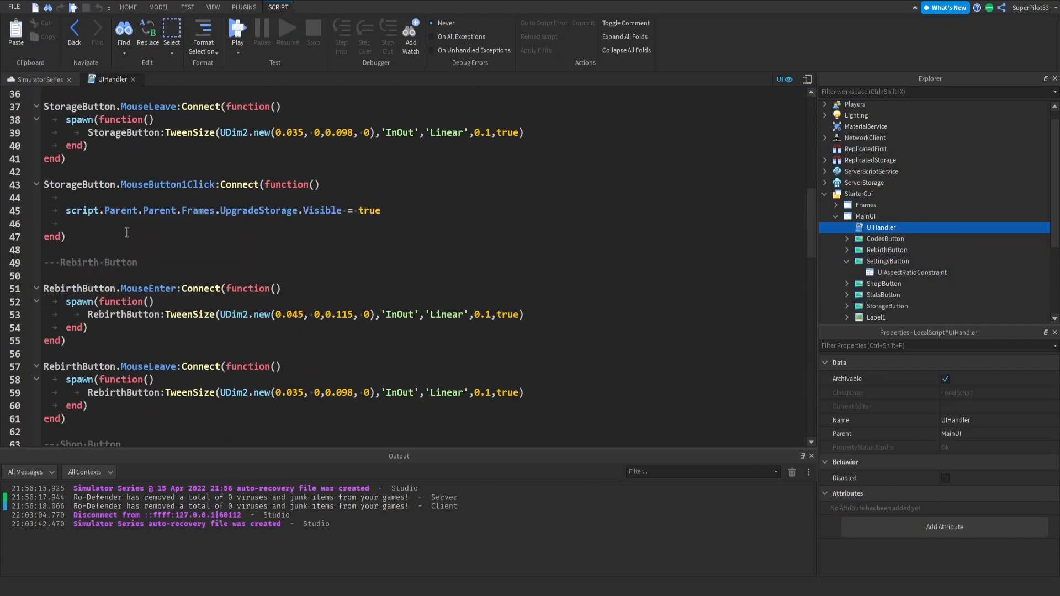
scroll(112, 197, "down", 17)
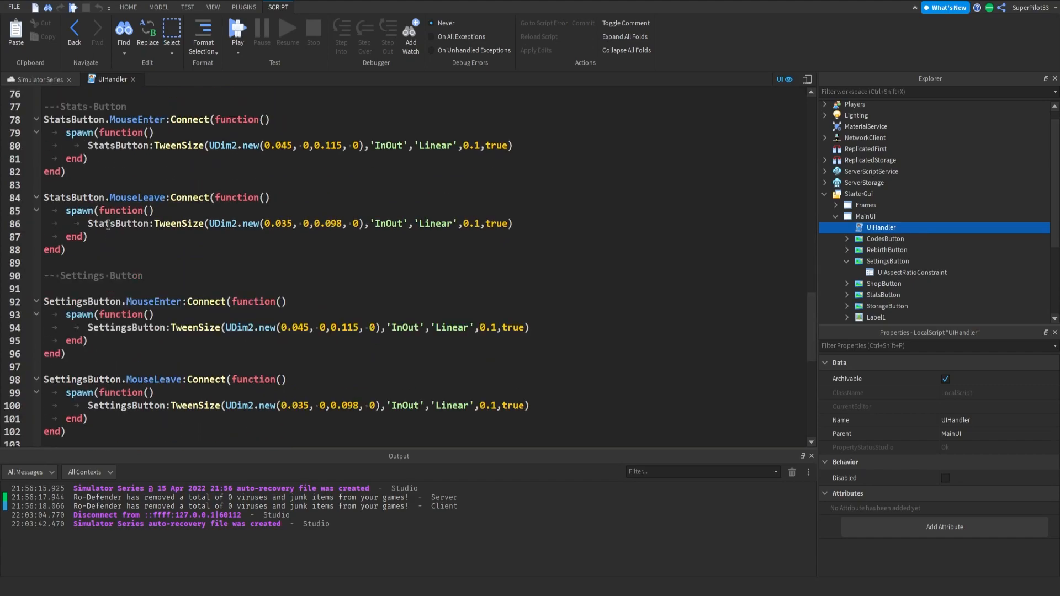
left_click_drag(136, 336, 55, 159)
left_click(131, 292)
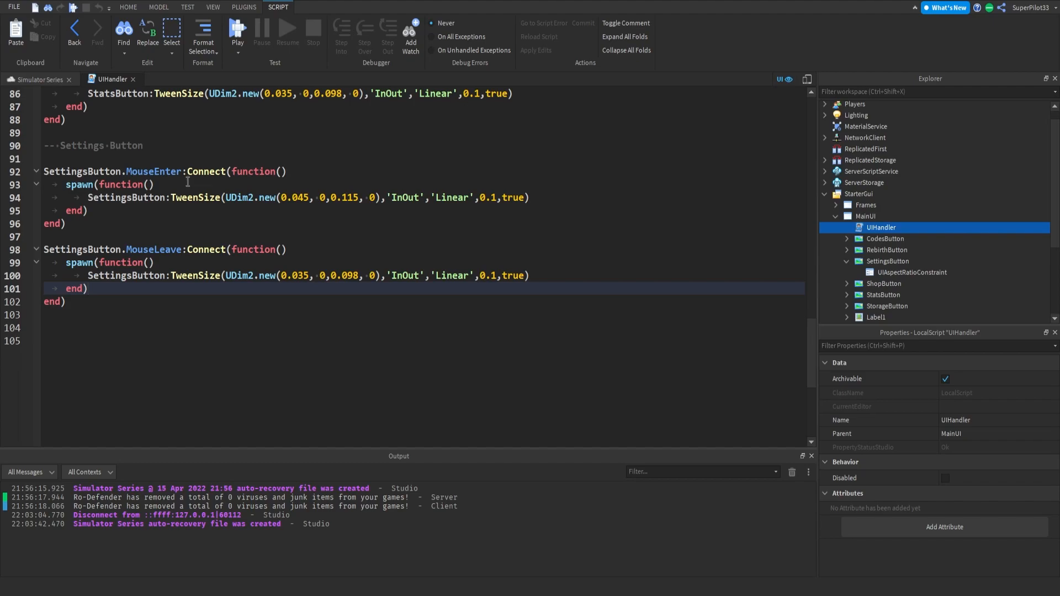
left_click(154, 207)
left_click(102, 227)
left_click(139, 310)
key("Return")
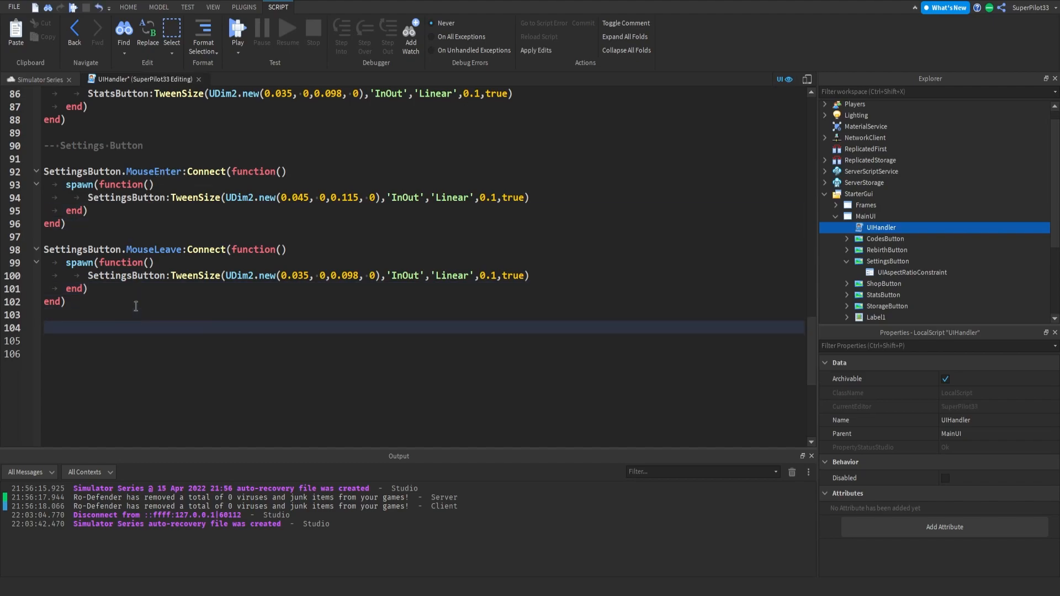
type("SettingsButton.MouseButton1Click:Connect(function(")
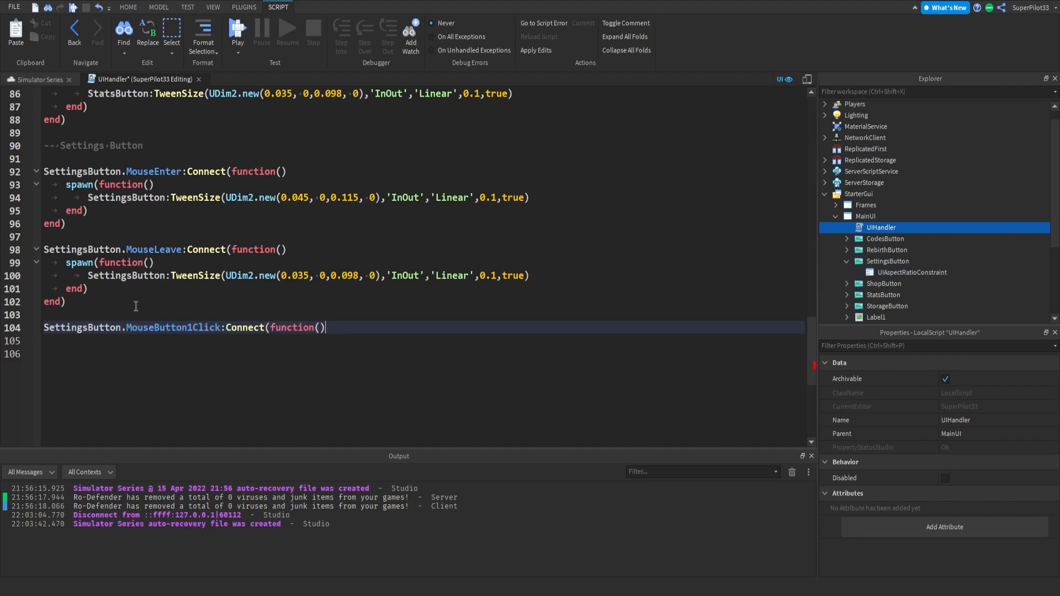
key("Return")
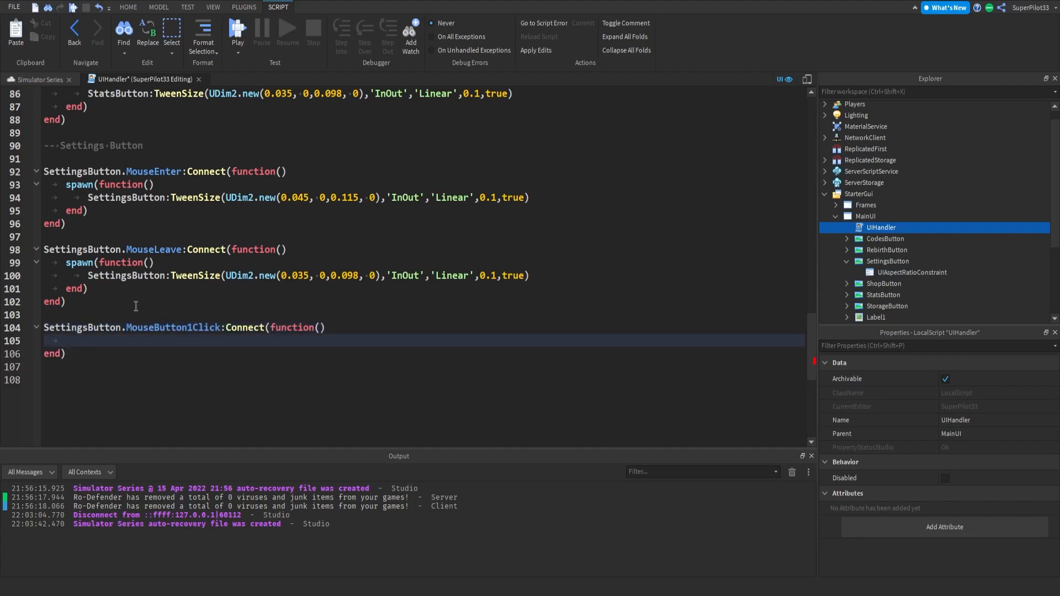
left_click(63, 366)
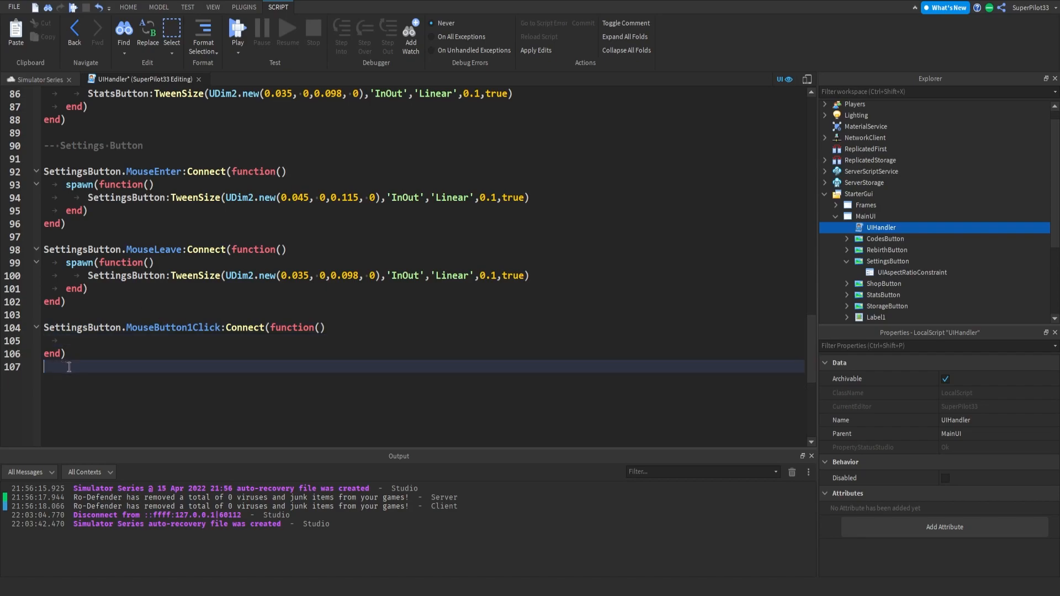
key("BackSpace")
left_click(130, 343)
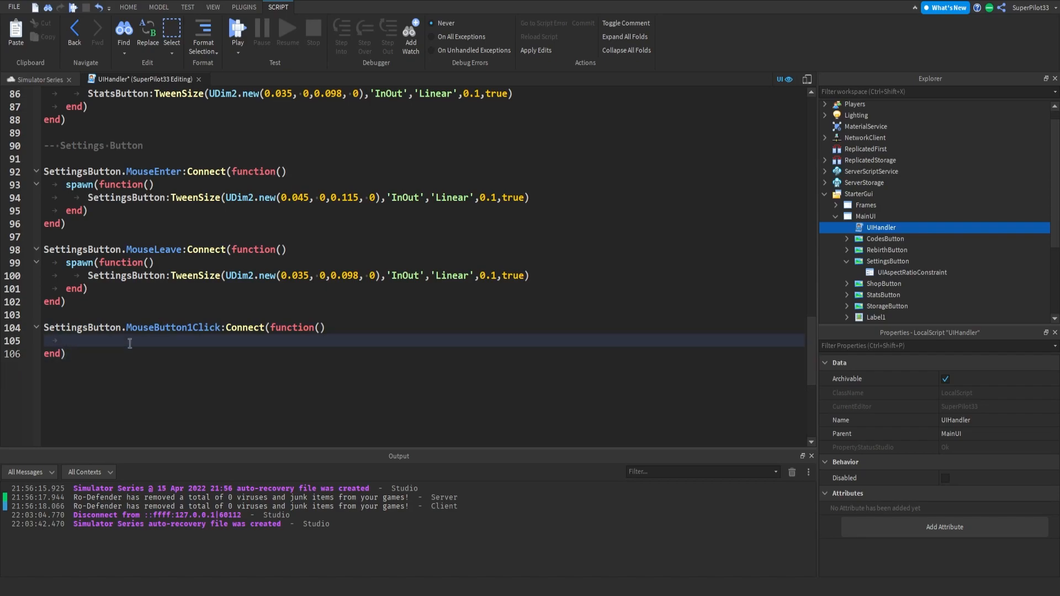
Step: Return to the game viewport and duplicate the UpgradeStorage frame in Frames, naming the copy Settings
left_click(44, 80)
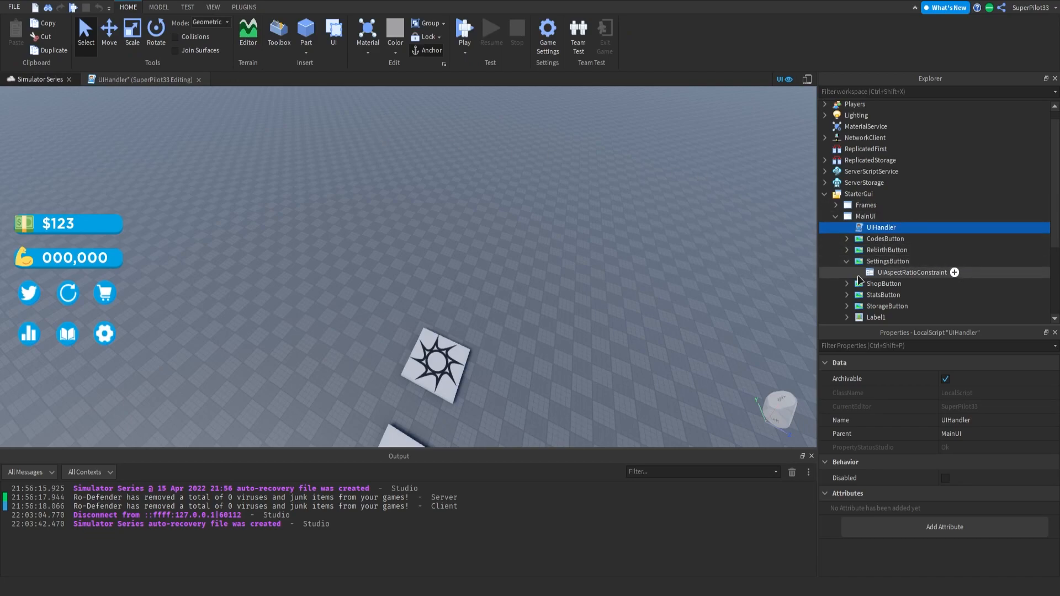
left_click(869, 262)
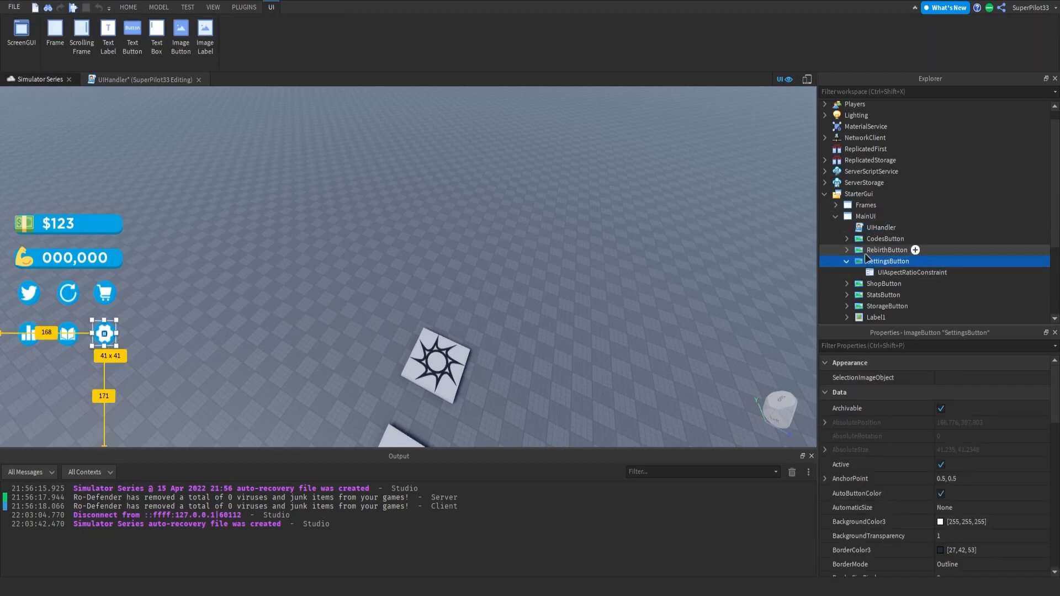
left_click(835, 216)
left_click(835, 204)
left_click(889, 227)
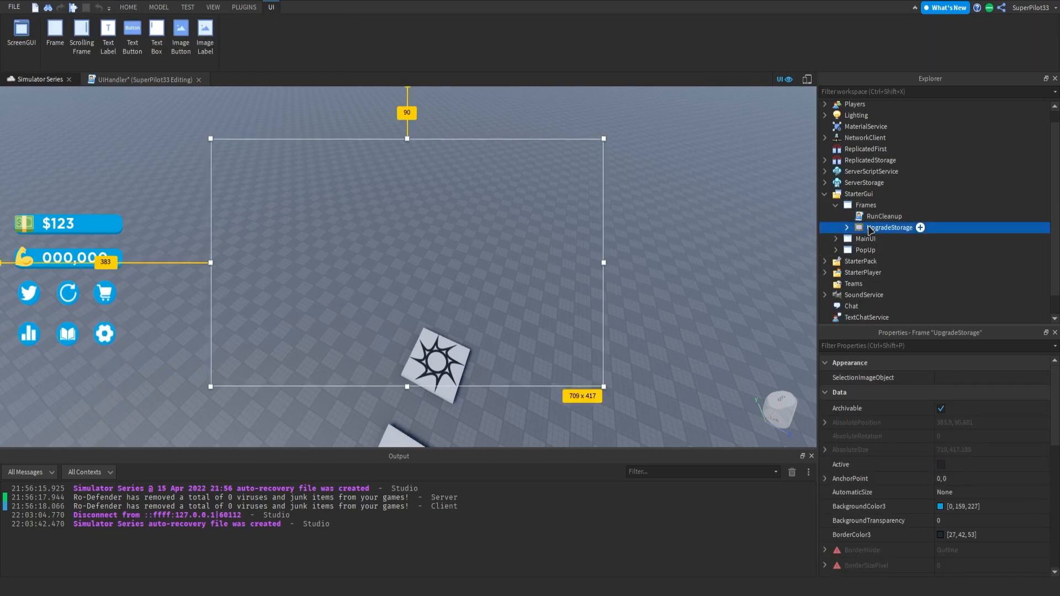
key("ctrl+d")
type("Se")
key("Return")
type("Settings")
key("Return")
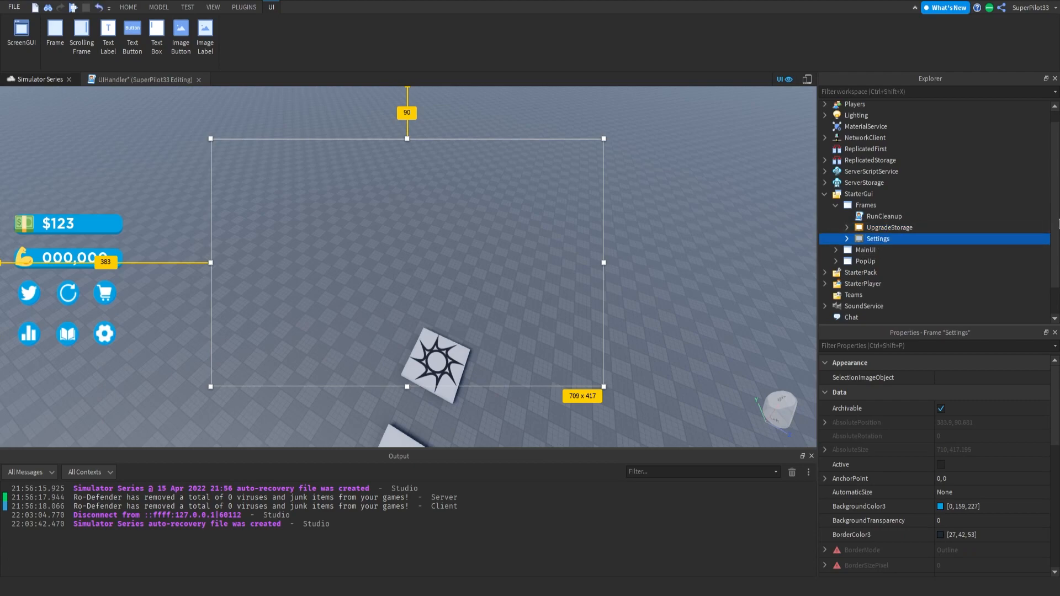
Step: Expand the Settings frame and make it visible
left_click(847, 239)
scroll(941, 440, "down", 5)
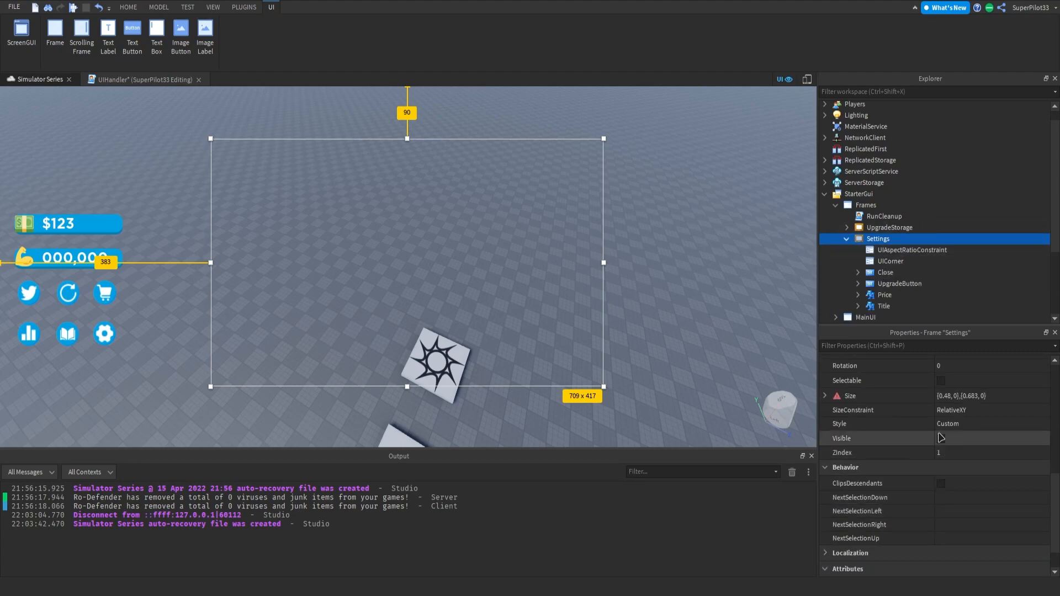
left_click(941, 439)
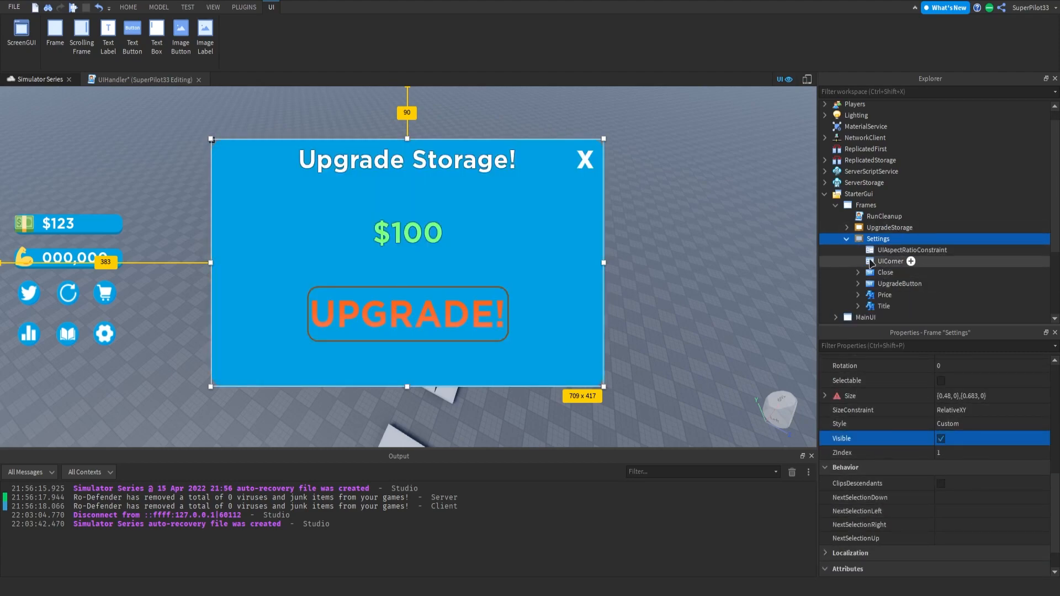
Step: Delete the UpgradeButton and the Price label from the Settings frame
left_click(881, 283)
key("Delete")
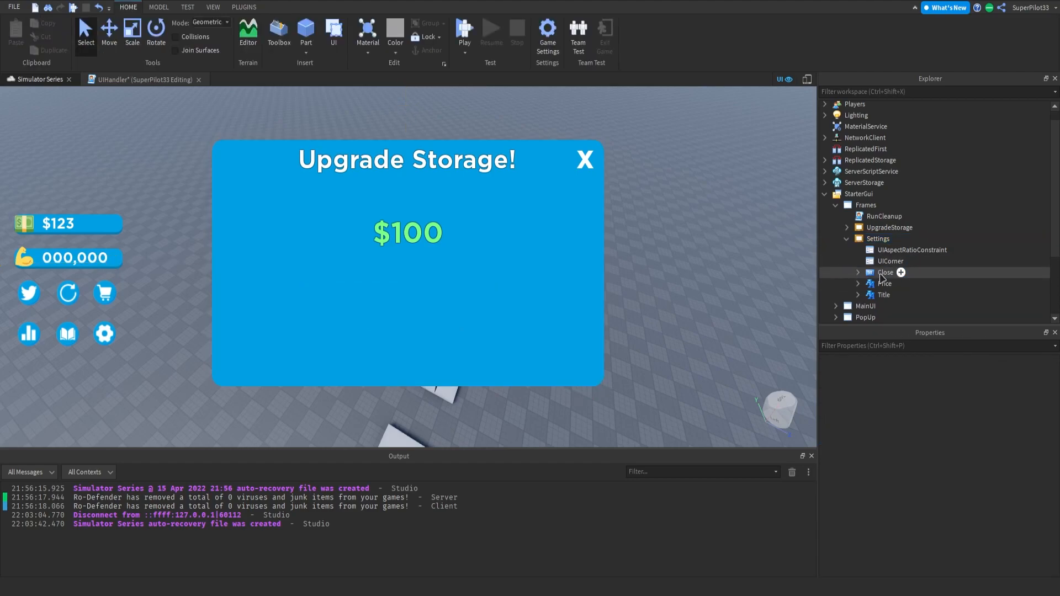
left_click(869, 283)
key("Delete")
Step: Change the text of the Settings frame's Title label to "Settings"
left_click(866, 283)
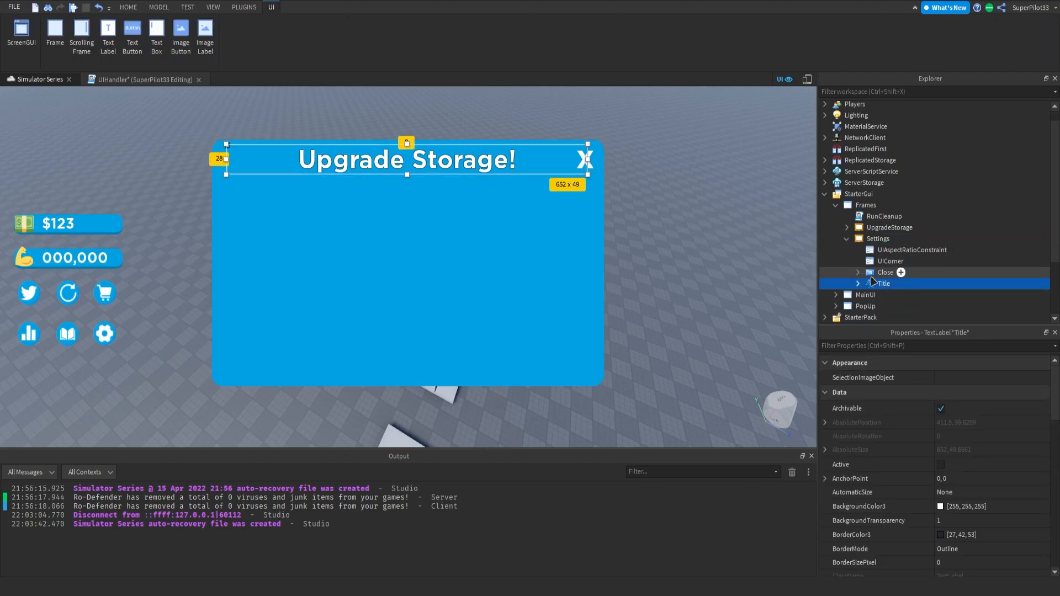
double_click(497, 167)
key("ctrl+a")
type("Settings")
key("Return")
left_click(741, 181)
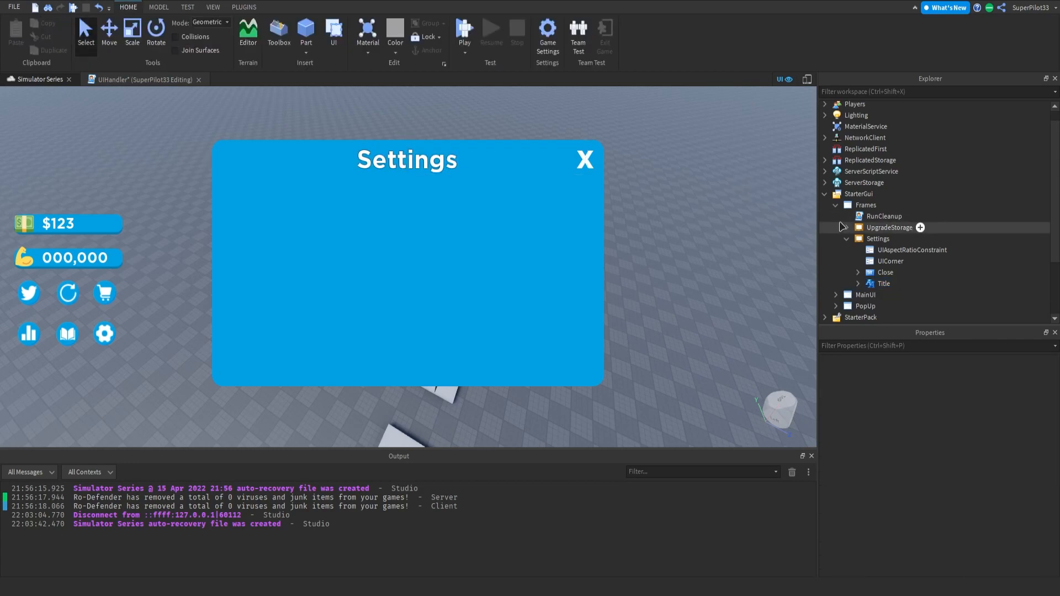
Step: Set the background transparency of the Settings frame's Close button to 0
left_click(883, 273)
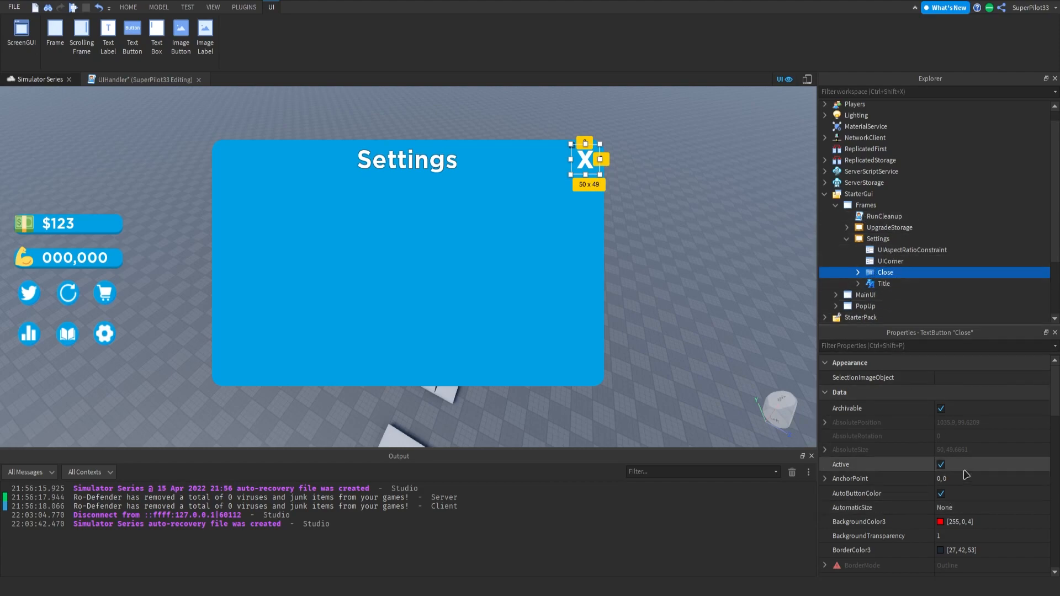
left_click(977, 541)
type("0.85")
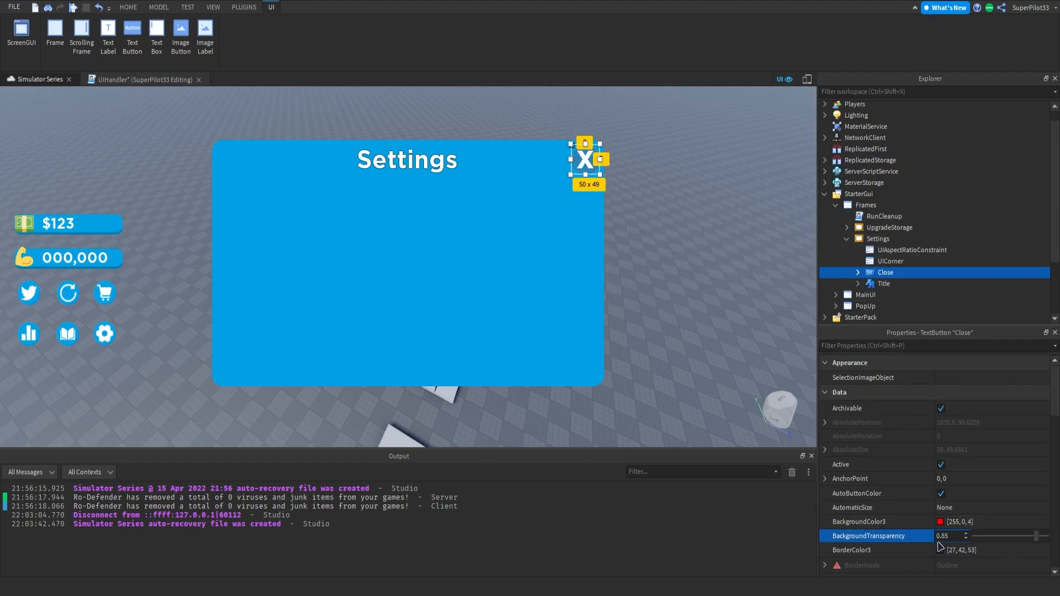
left_click_drag(1041, 538, 974, 538)
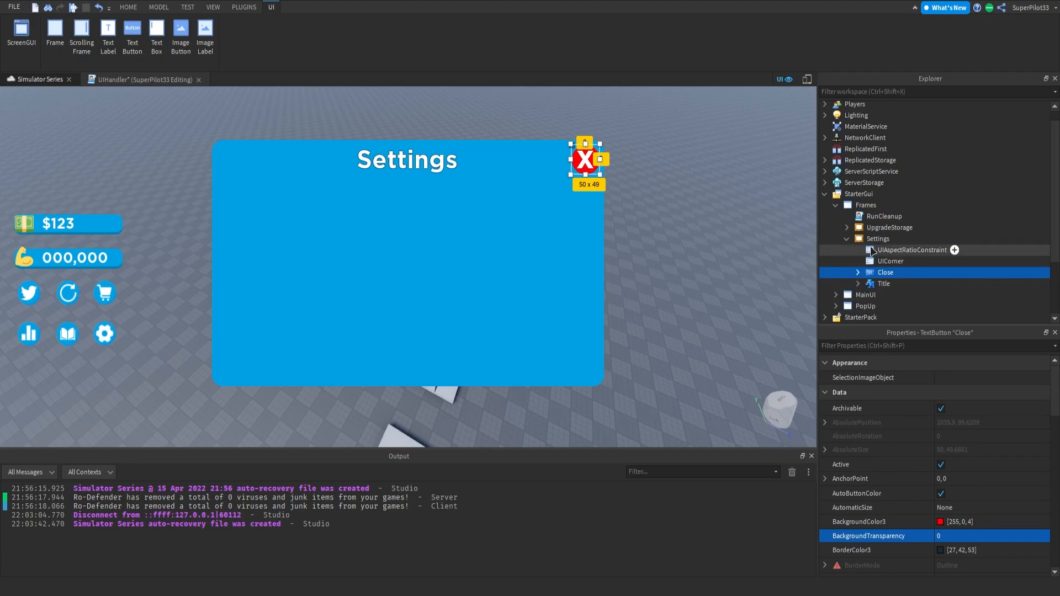
left_click(754, 228)
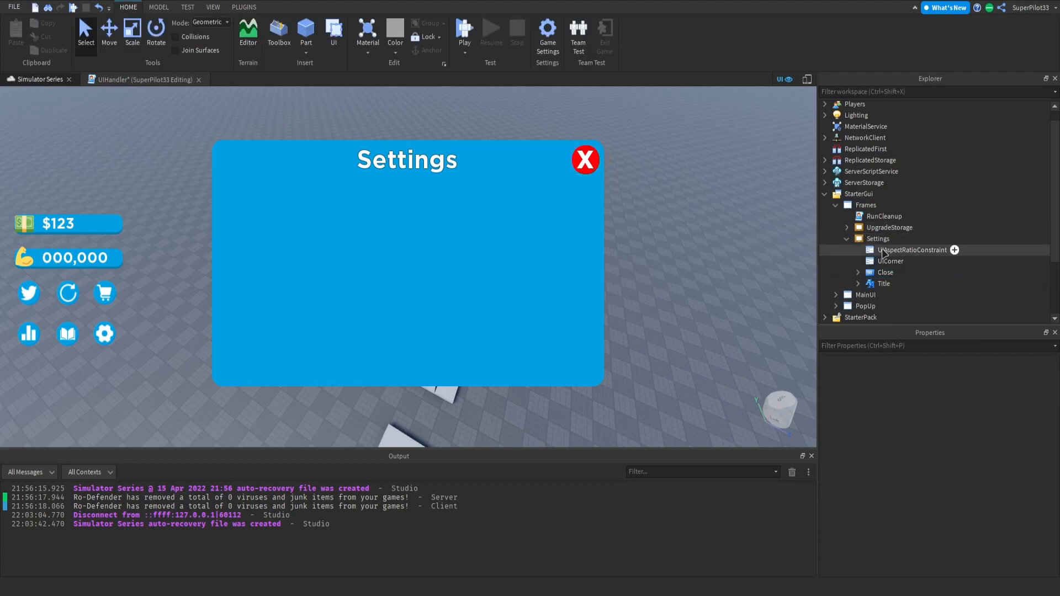
Step: Set the background transparency of the UpgradeStorage frame's Close button to 0
left_click(869, 229)
left_click(846, 227)
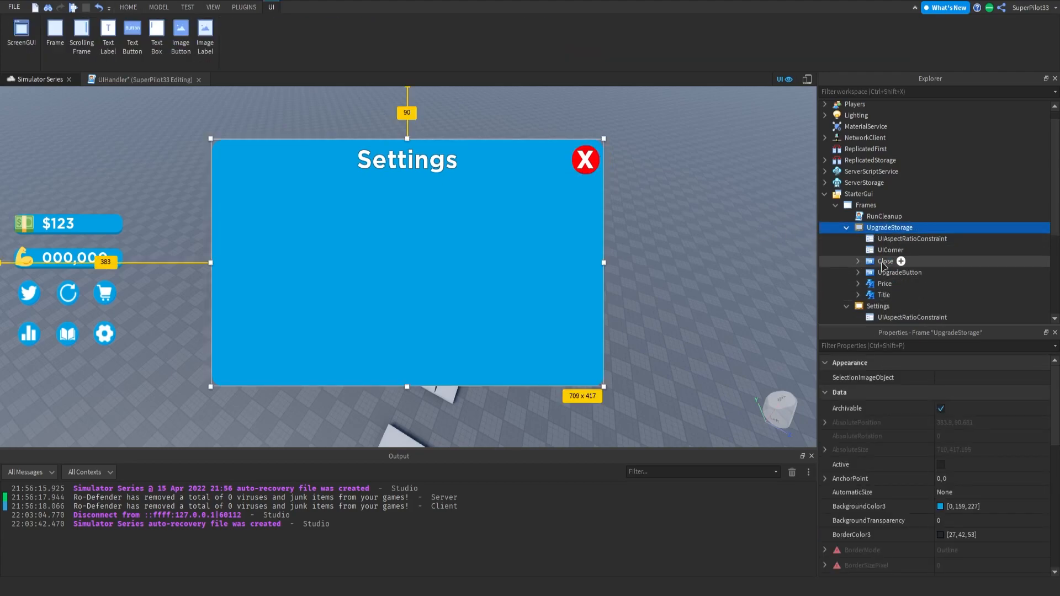
left_click(885, 261)
left_click(846, 227)
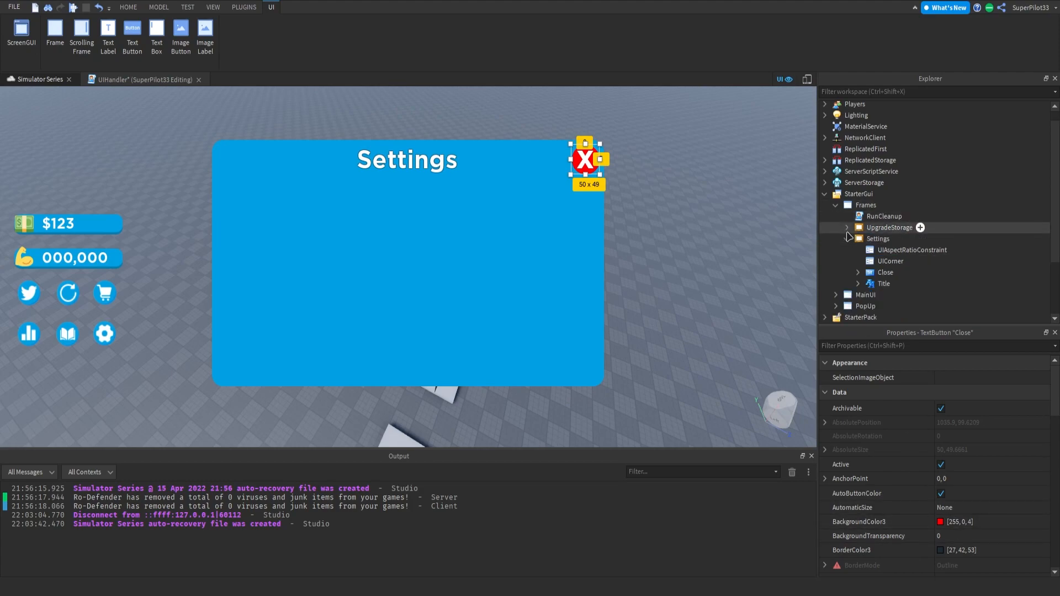
left_click(877, 239)
left_click(714, 246)
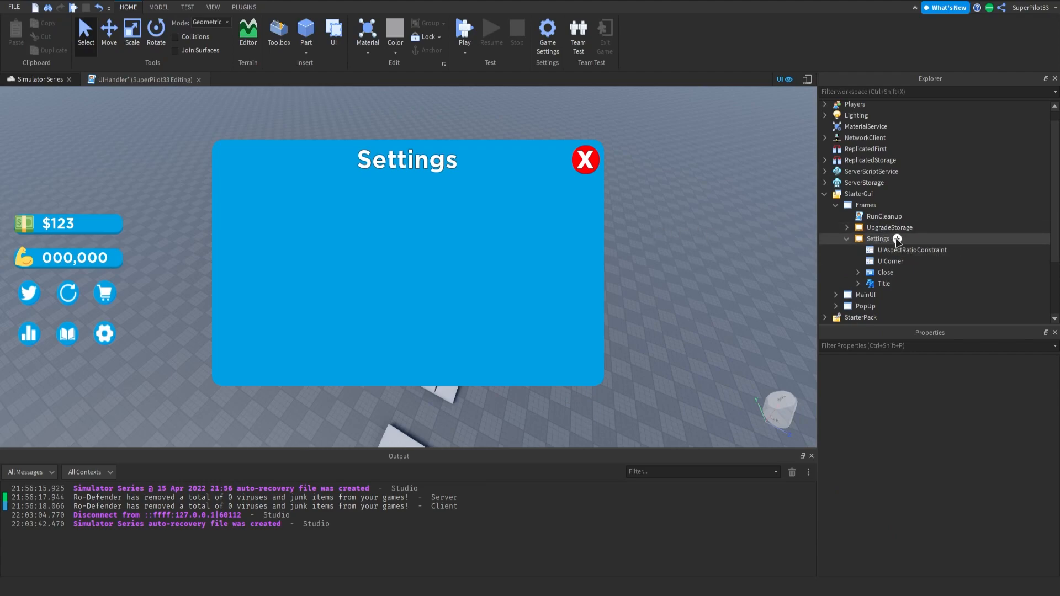
left_click(895, 240)
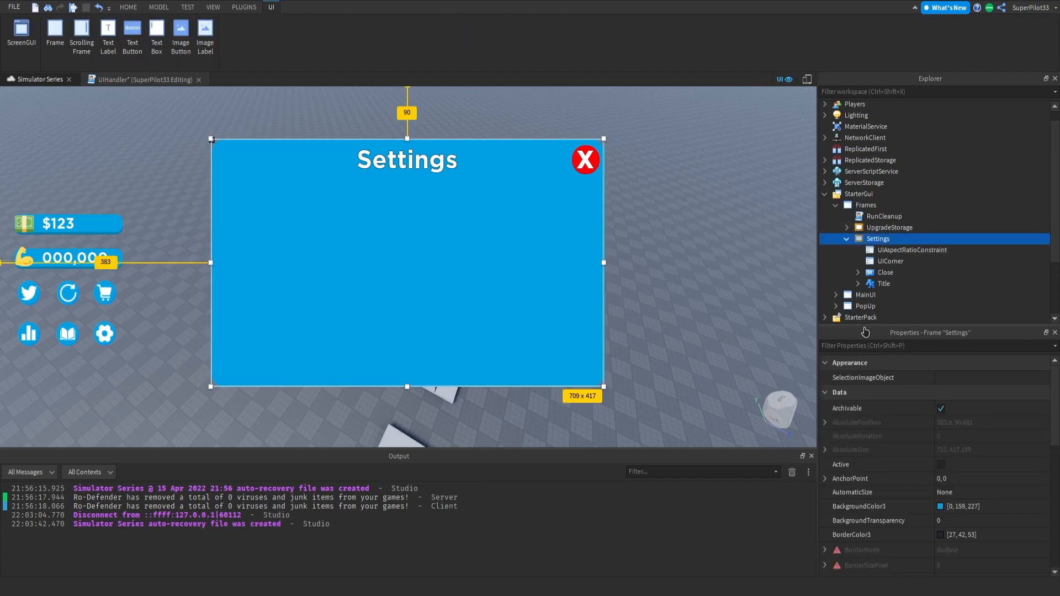
left_click(54, 33)
left_click(964, 520)
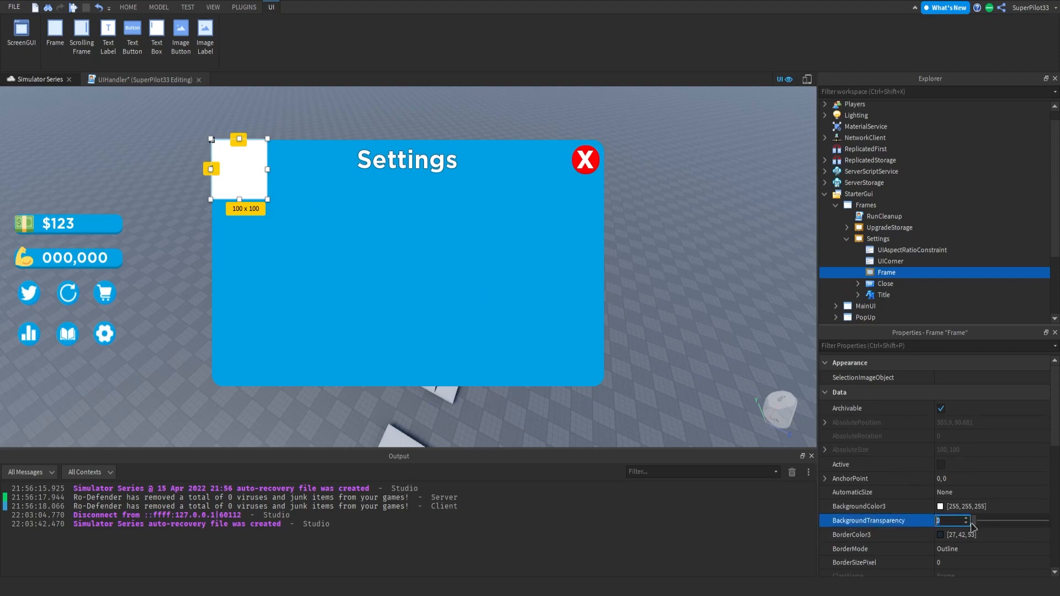
type("1")
key("Return")
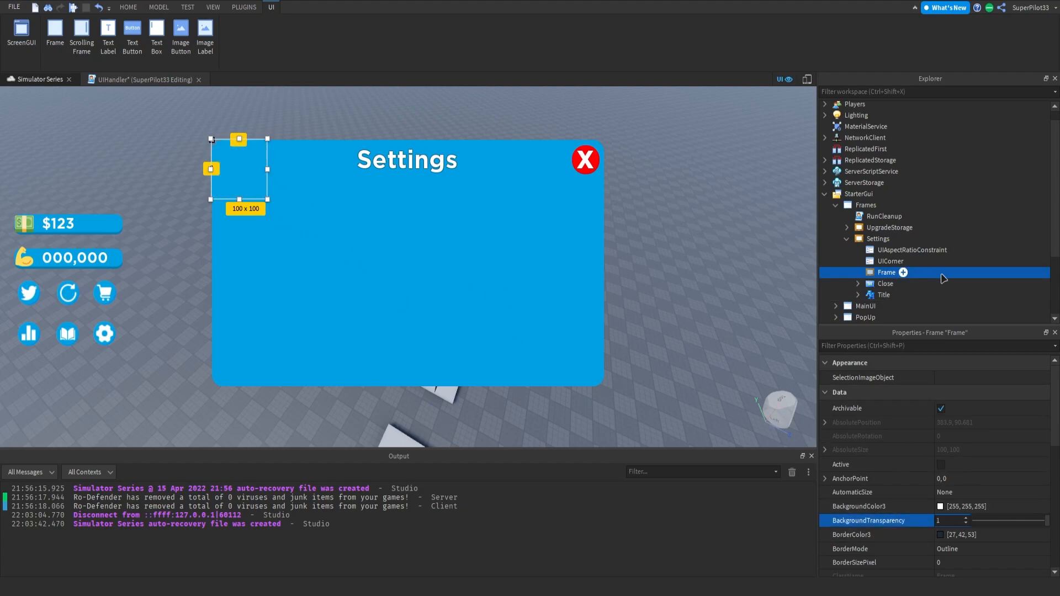
key("Delete")
Step: Insert a scrolling frame into the Settings frame
left_click(881, 239)
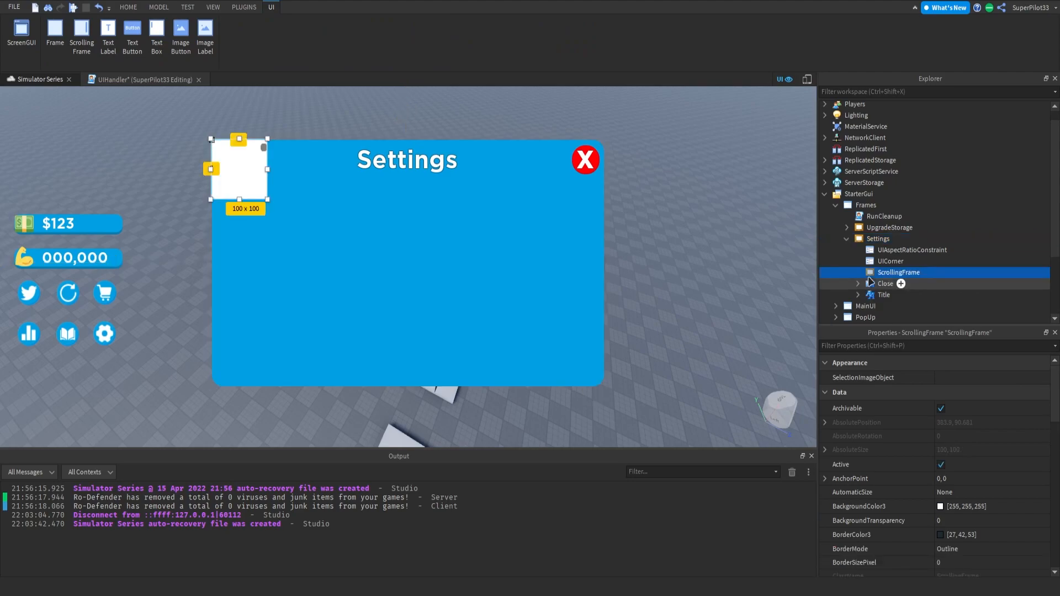
Step: Resize the scrolling frame to about 688 x 342 so that it fills the Settings frame below the title
left_click_drag(225, 172, 598, 382)
left_click_drag(222, 283, 220, 284)
Step: Try a size and a position of {1, 0},{1, 0} for the scrolling frame, and undo both changes
scroll(924, 387, "down", 4)
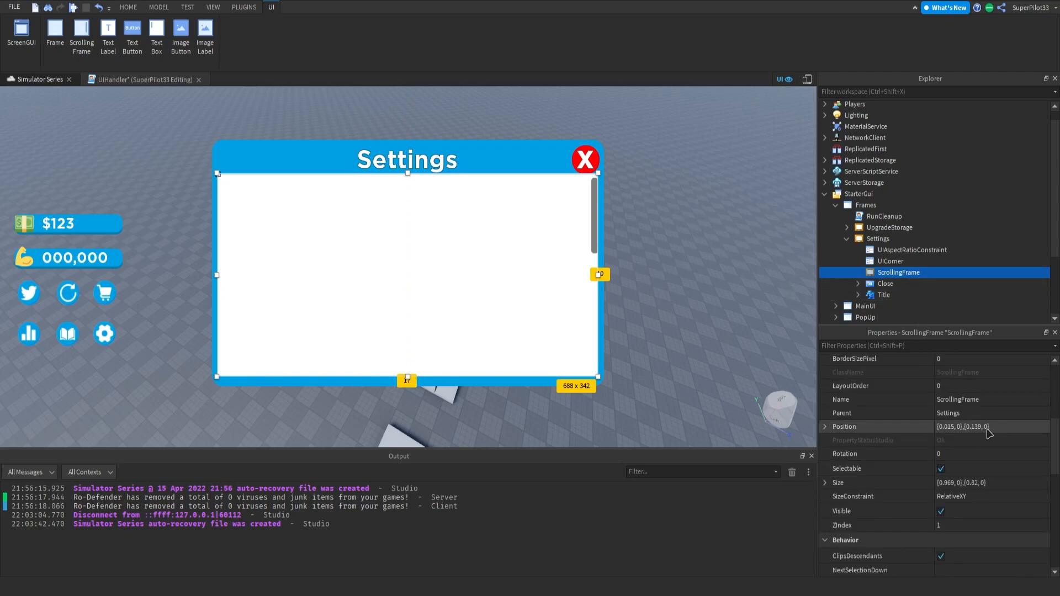
left_click(999, 415)
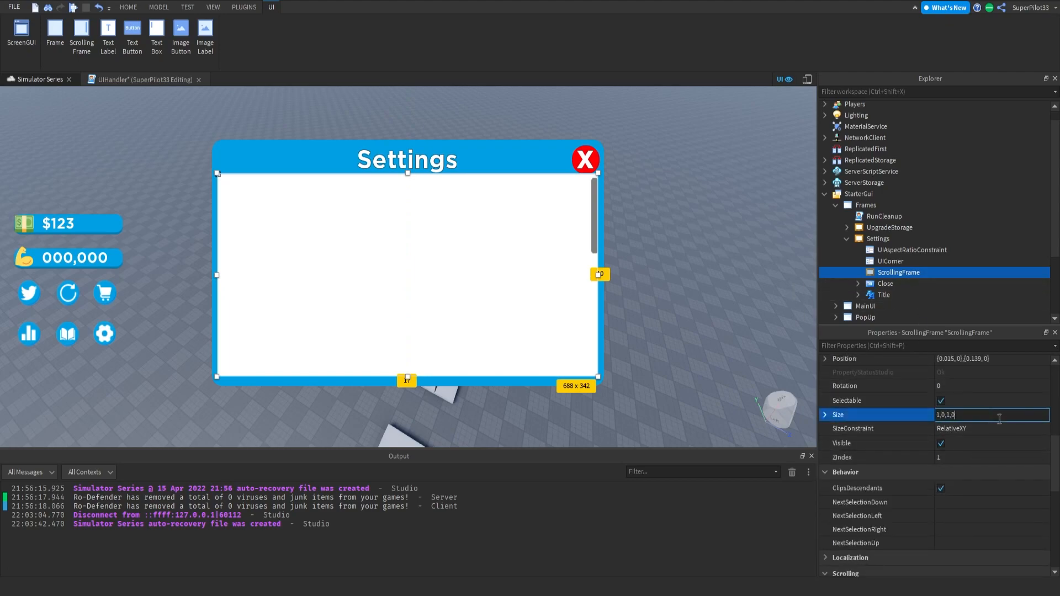
type("1,0,1,0")
key("Return")
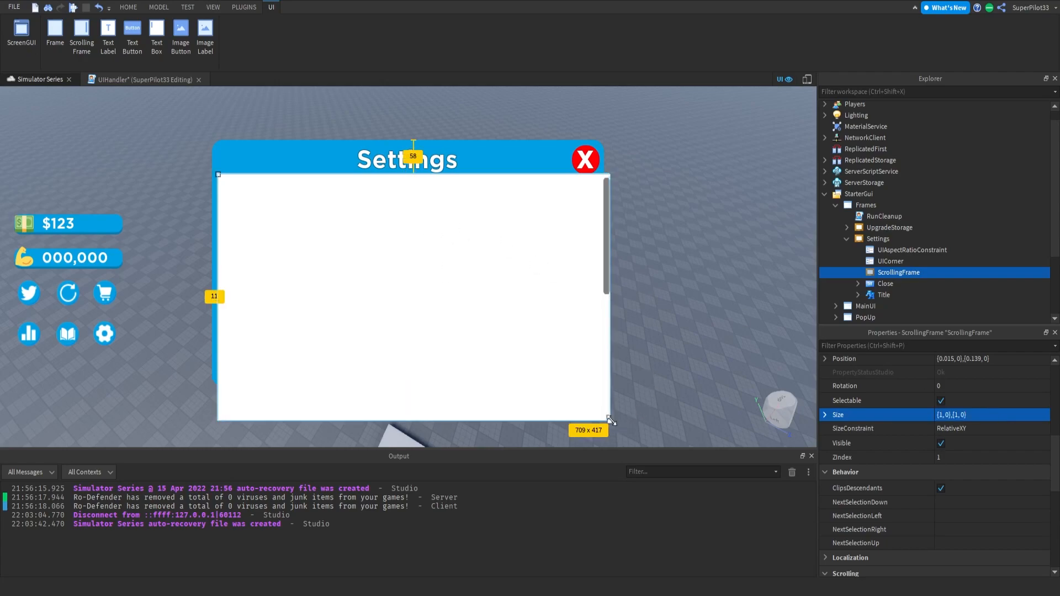
left_click(1008, 359)
type("1, ")
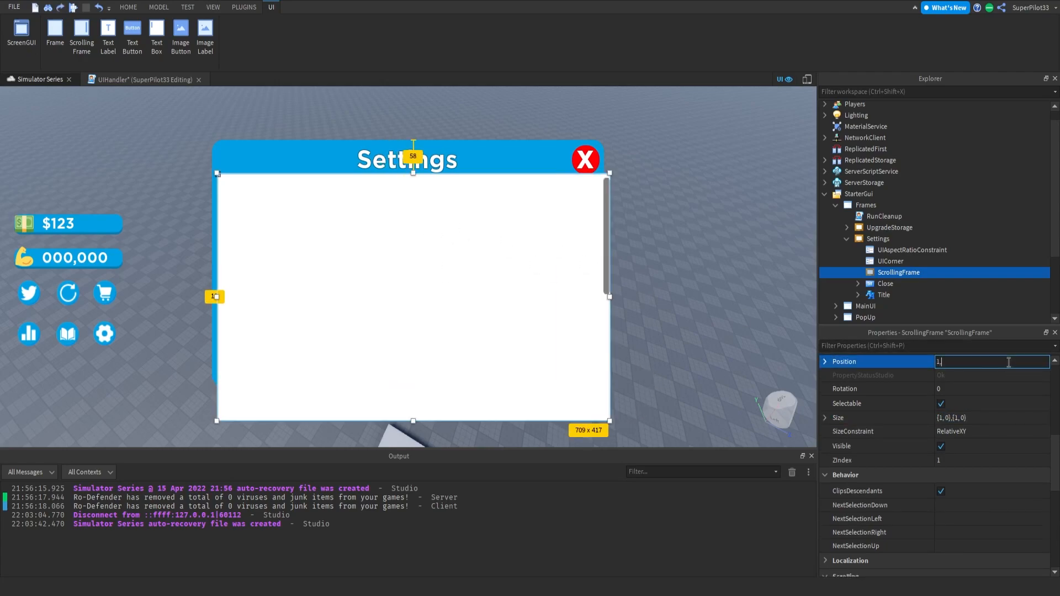
type("0},{1, 0")
key("Return")
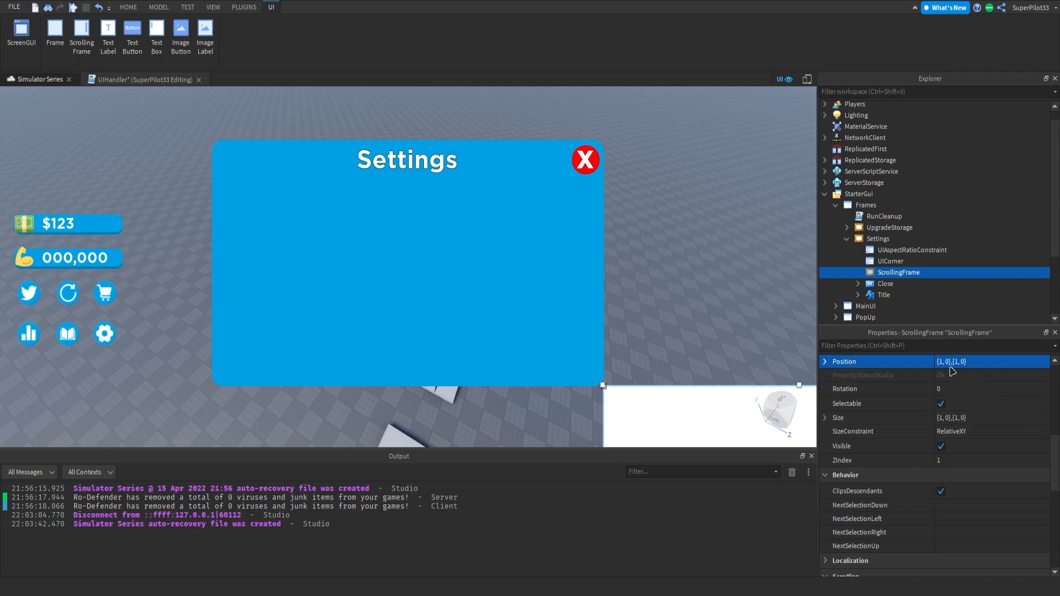
key("ctrl+z")
key("ctrl+z")
Step: Set the background transparency of the scrolling frame to 1
mouse_move(865, 273)
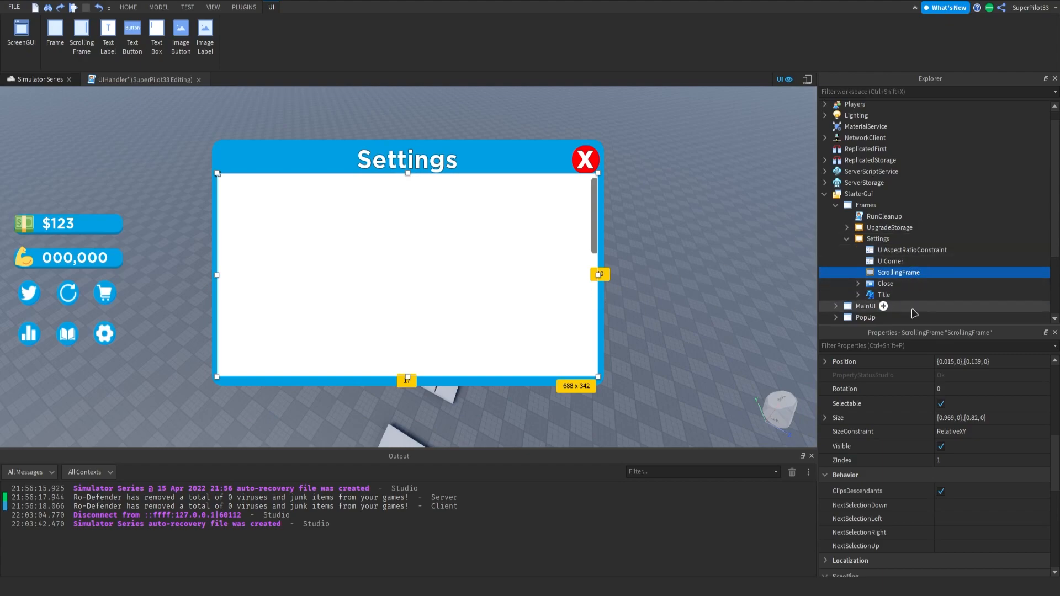
scroll(938, 420, "up", 10)
left_click(988, 523)
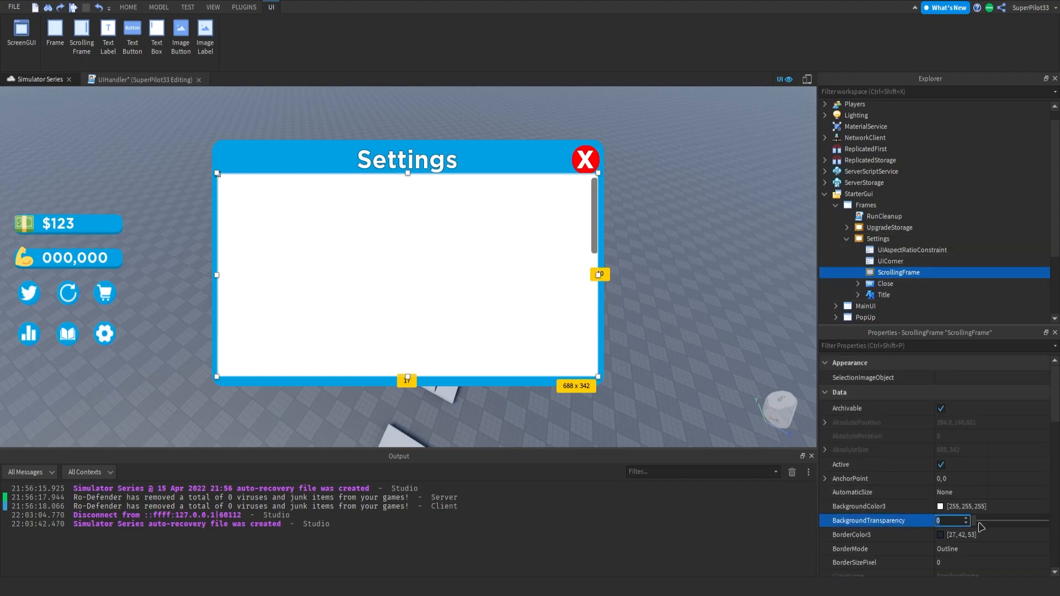
type("1")
key("Return")
left_click(593, 234)
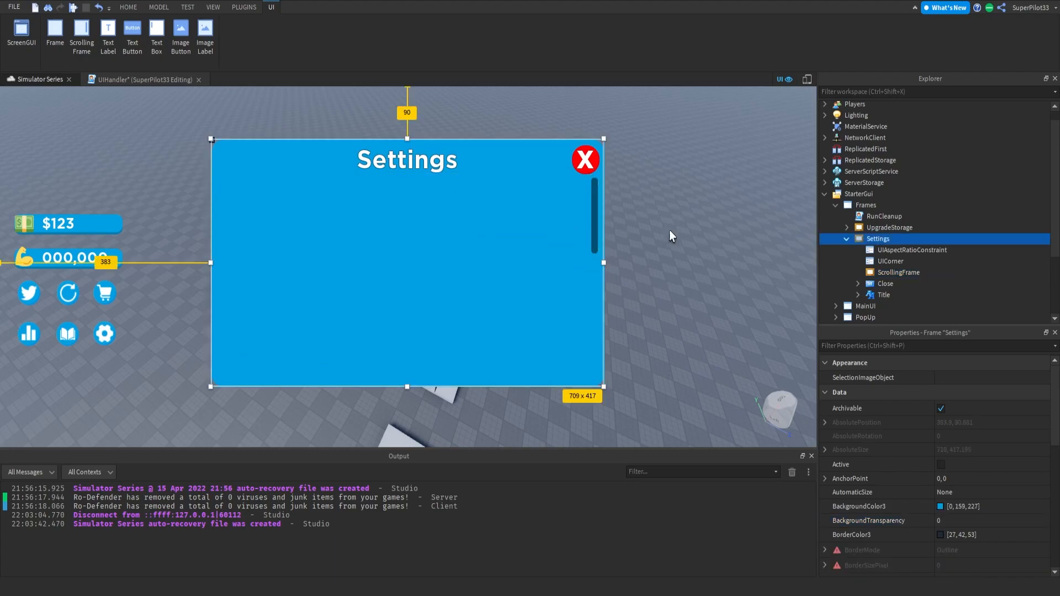
Step: Try adding and resizing a text label inside the scrolling frame, and delete it
left_click(896, 274)
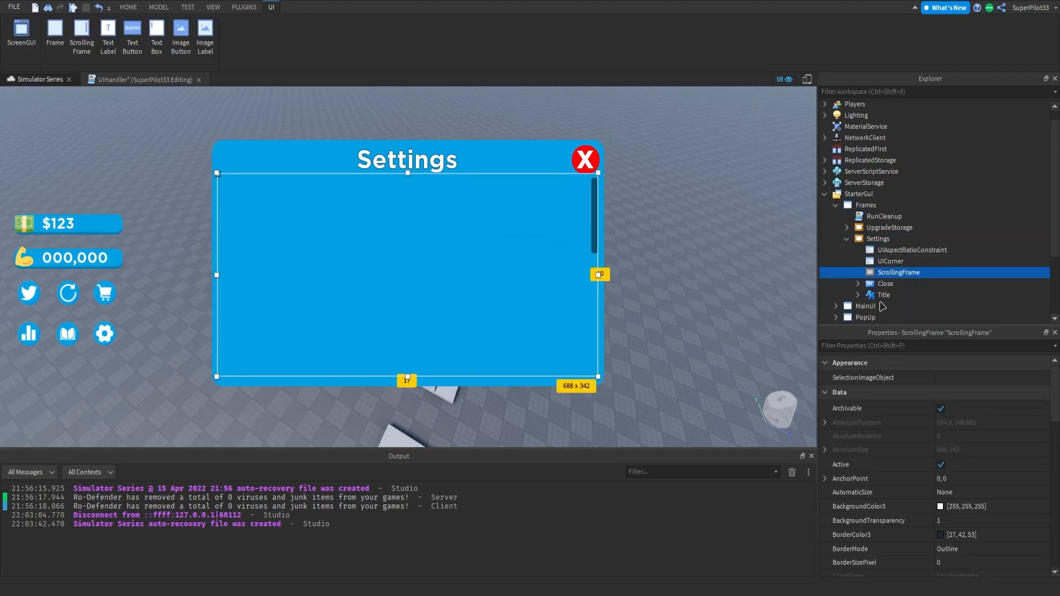
left_click(108, 33)
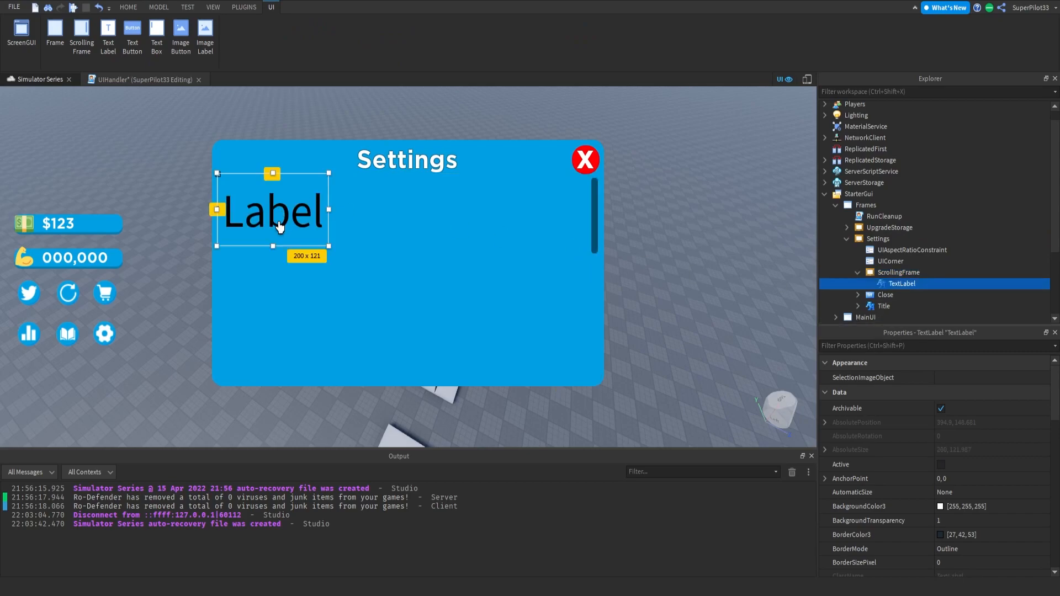
left_click_drag(274, 251, 275, 229)
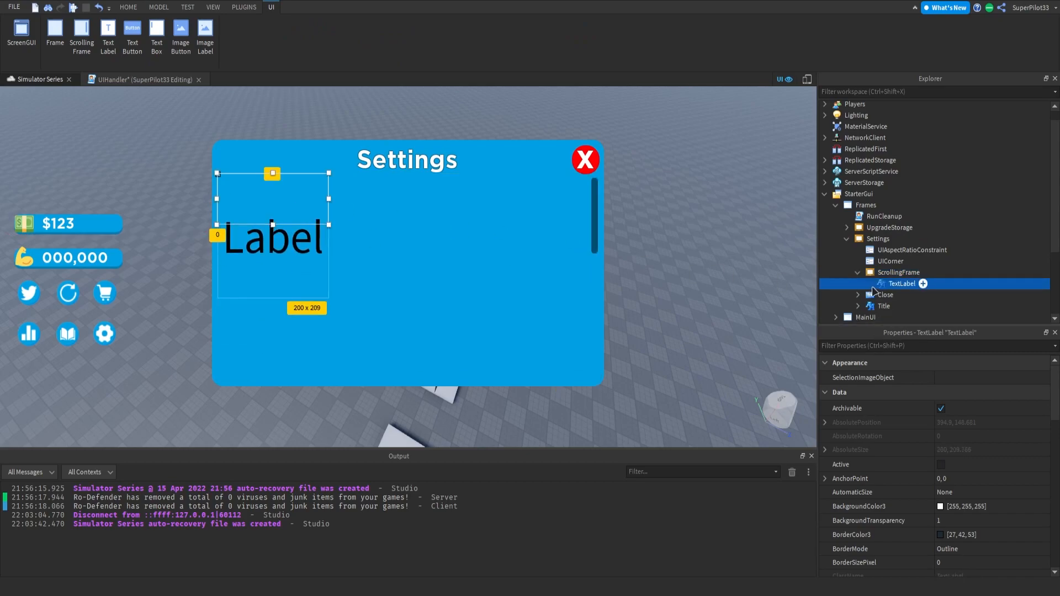
key("Delete")
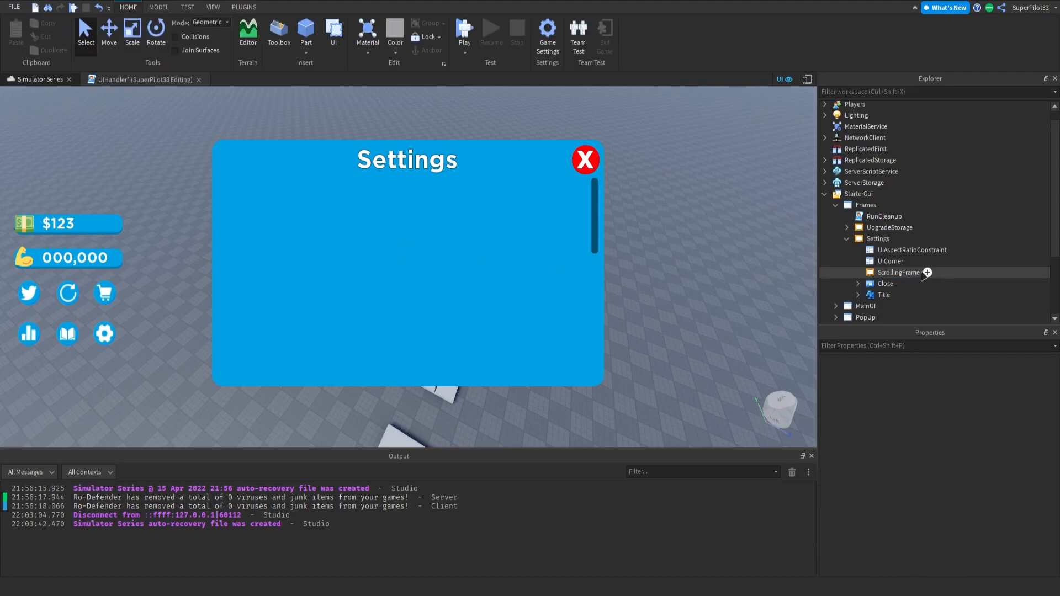
Step: Insert a text label directly into the Settings frame, place it below the title line and set its text to "Music"
left_click(886, 272)
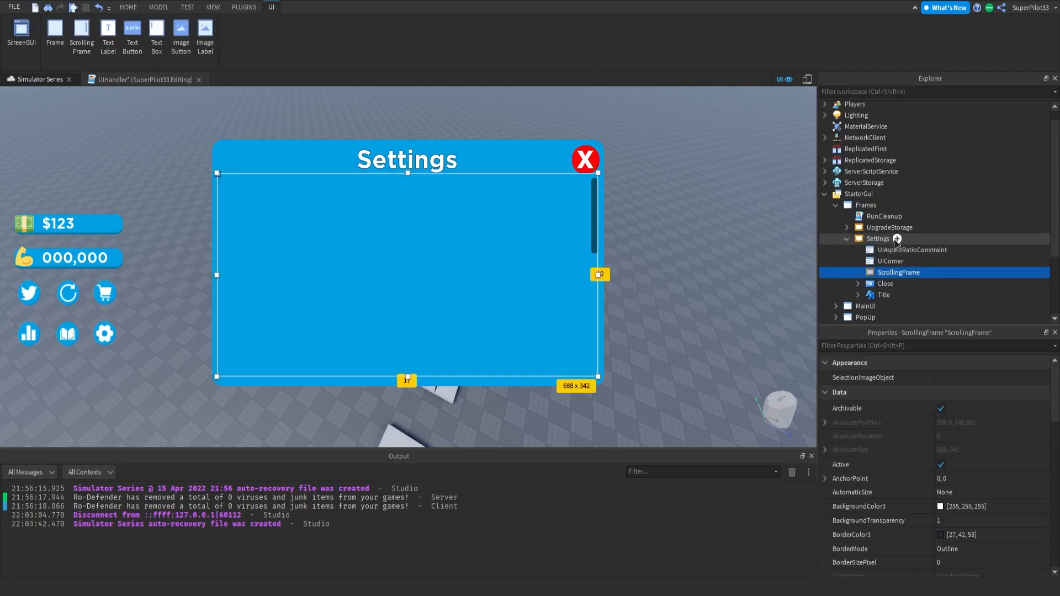
left_click(866, 241)
left_click(108, 36)
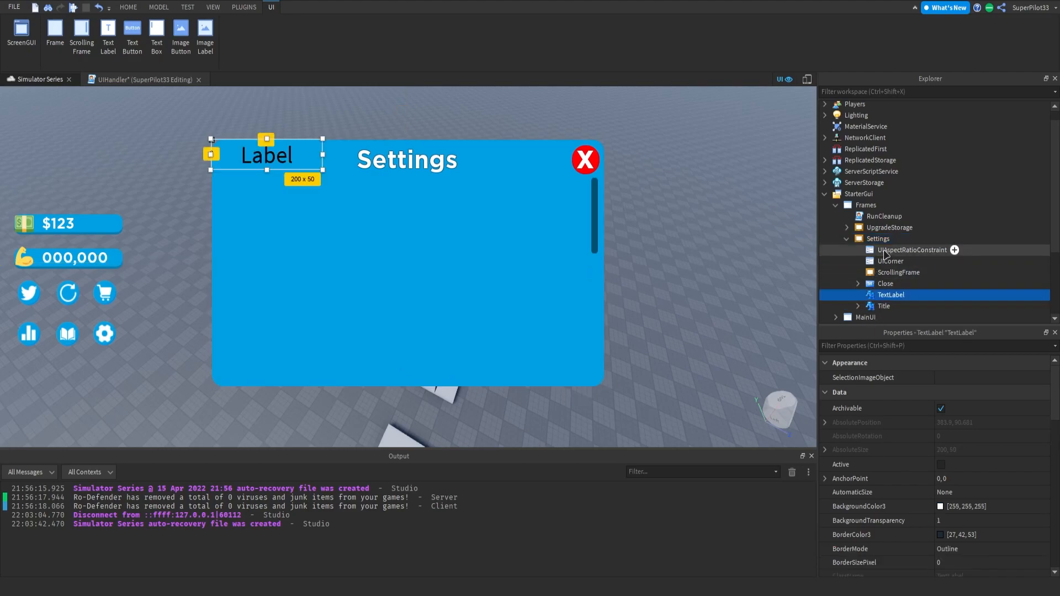
left_click_drag(264, 155, 265, 204)
double_click(265, 204)
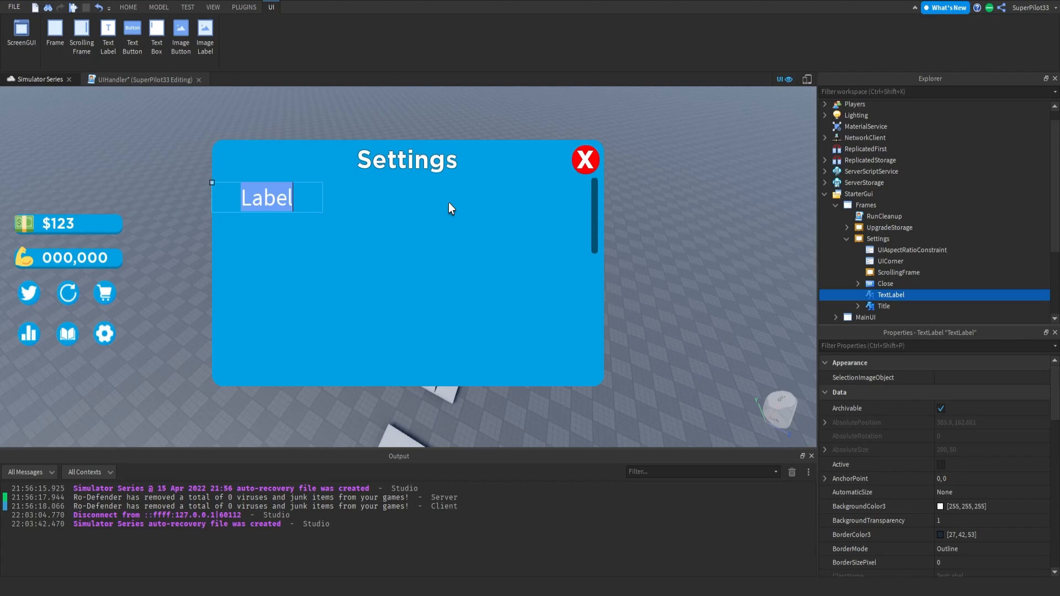
type("Music")
key("Return")
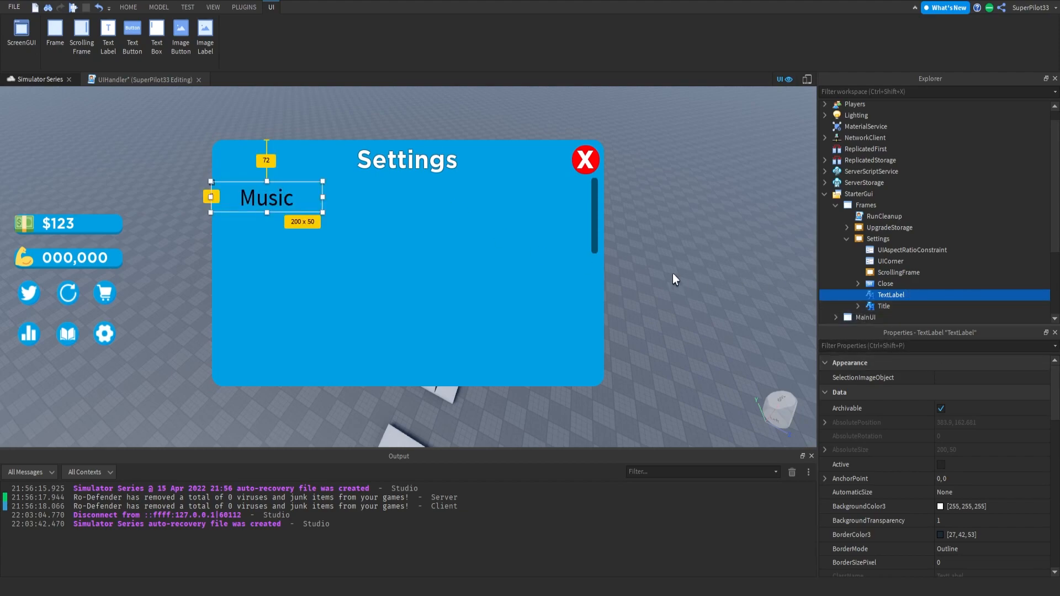
Step: Set the Music label's font to GothamBold and its text colour to white (255, 255, 255)
scroll(968, 445, "down", 10)
left_click(967, 442)
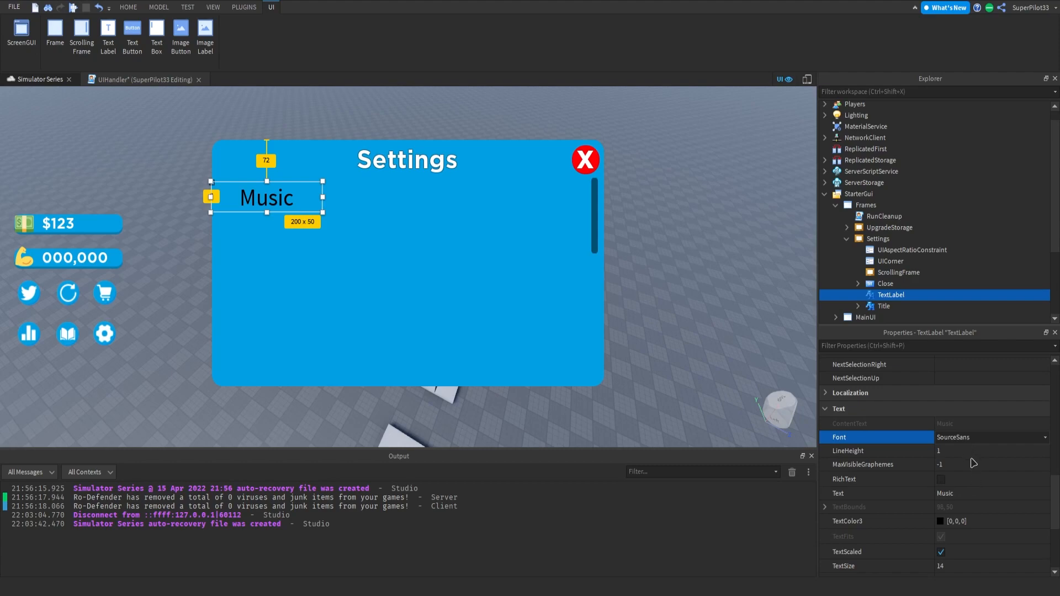
left_click(970, 460)
scroll(942, 459, "down", 3)
scroll(945, 457, "up", 2)
left_click(941, 448)
left_click(665, 202)
left_click_drag(665, 202, 665, 193)
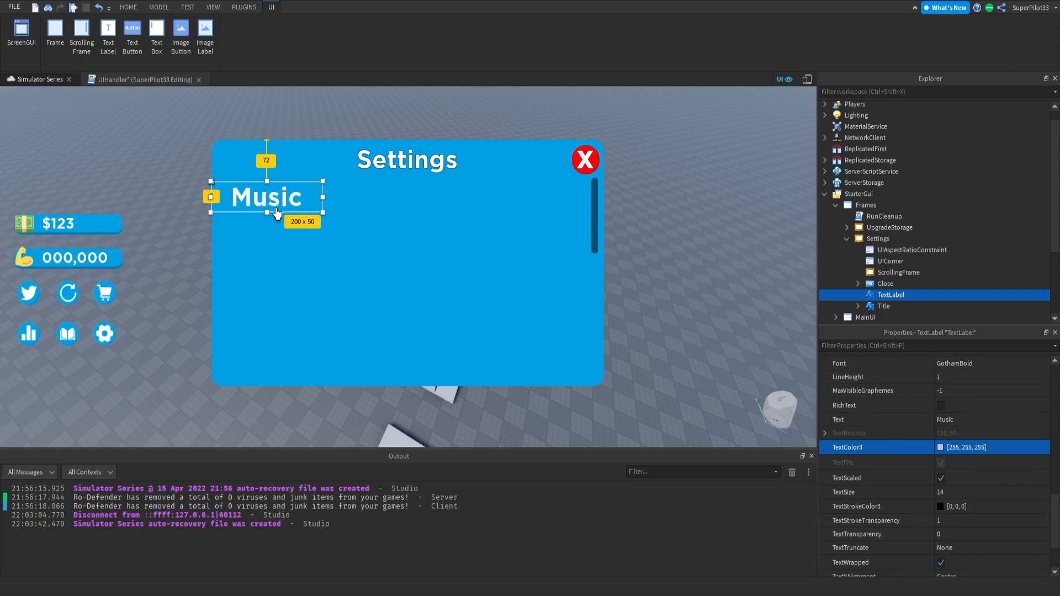
Step: Reduce the Music label to about 200 x 35 and rename the object "Name"
left_click_drag(266, 215, 266, 205)
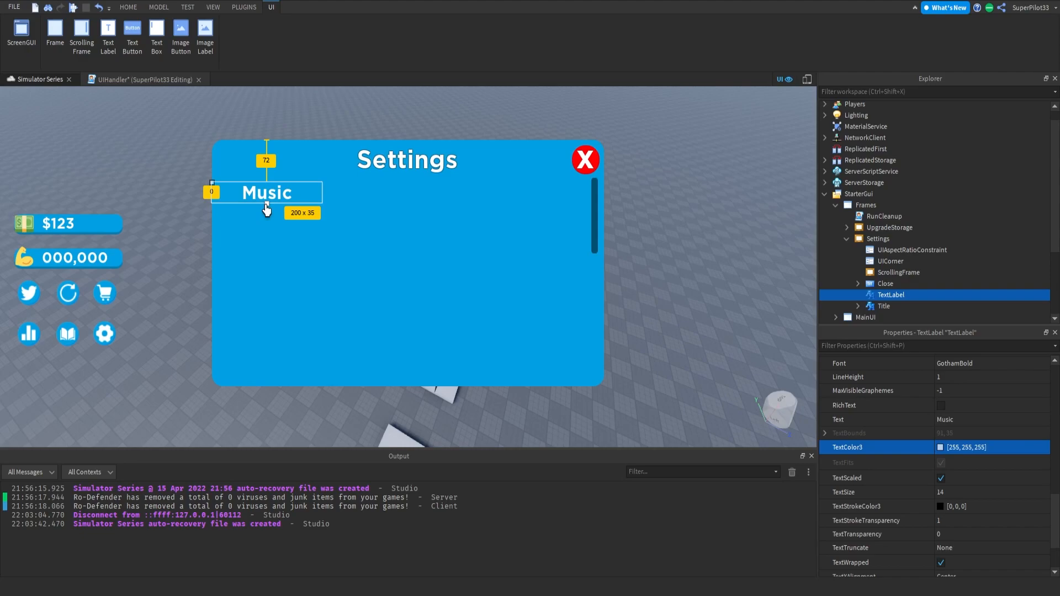
scroll(1032, 507, "down", 3)
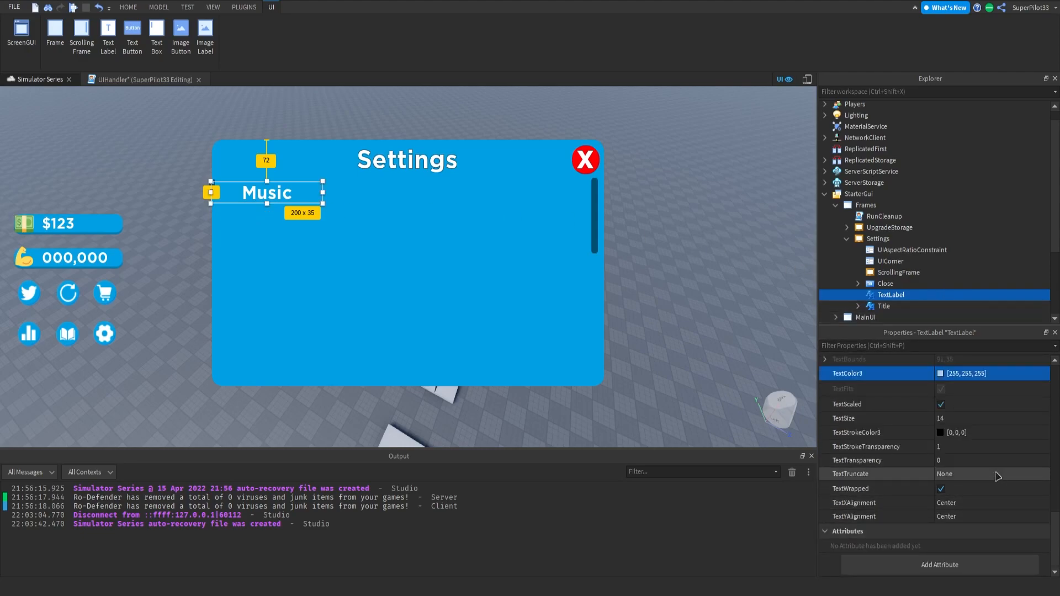
scroll(1022, 481, "up", 10)
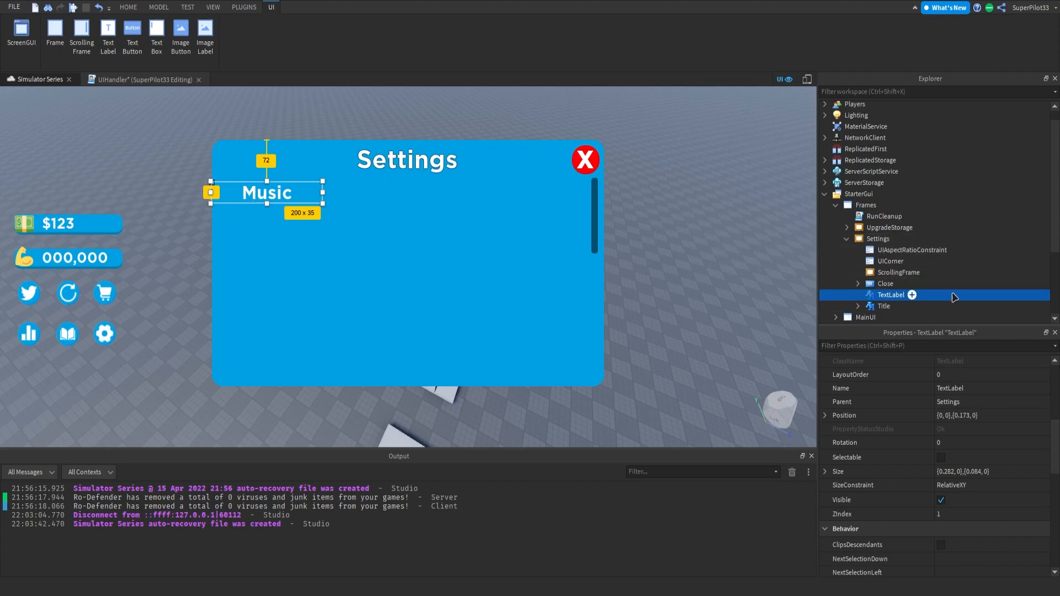
key("Return")
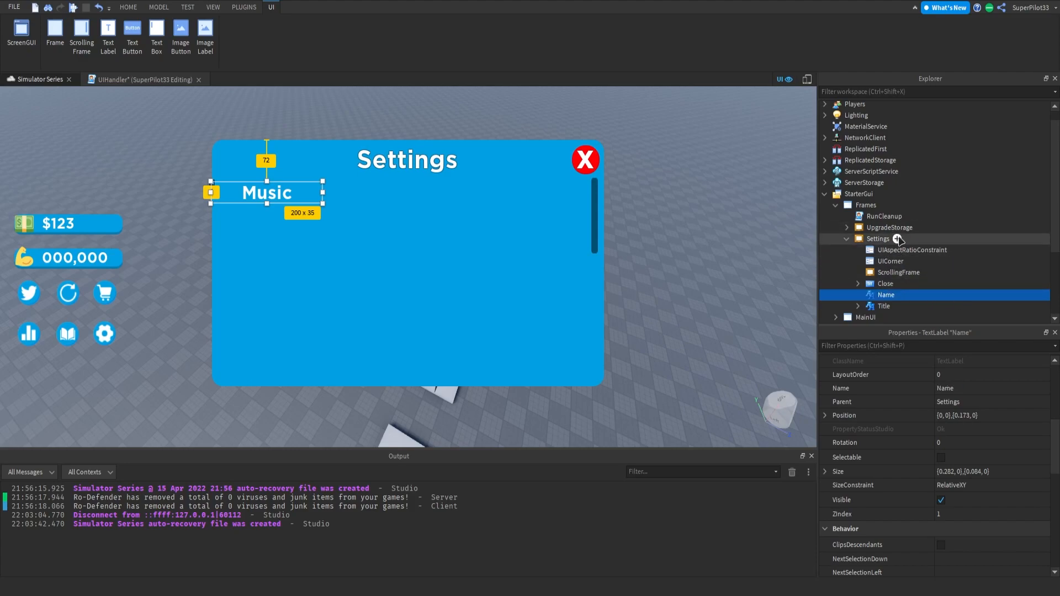
Step: Move the Name label into the scrolling frame, try shortening it there and undo that resize
left_click_drag(873, 295, 895, 272)
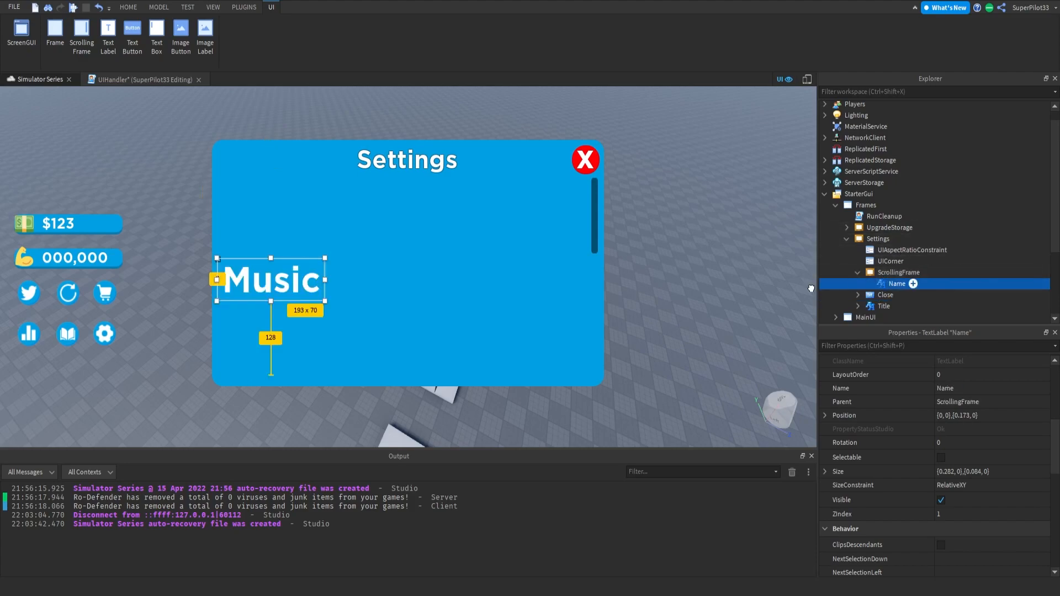
left_click_drag(272, 306, 272, 295)
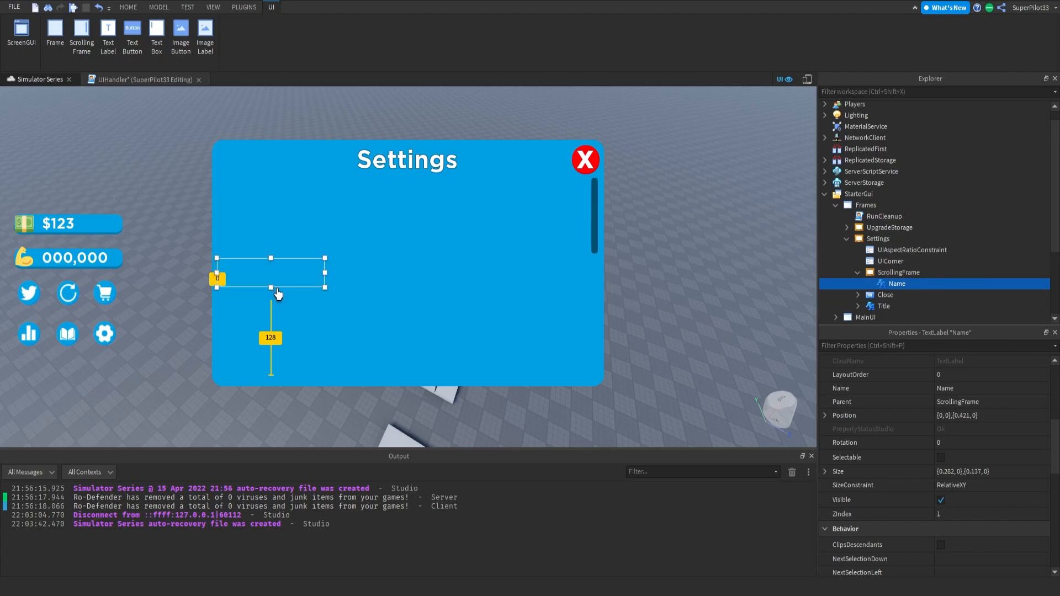
key("ctrl+z")
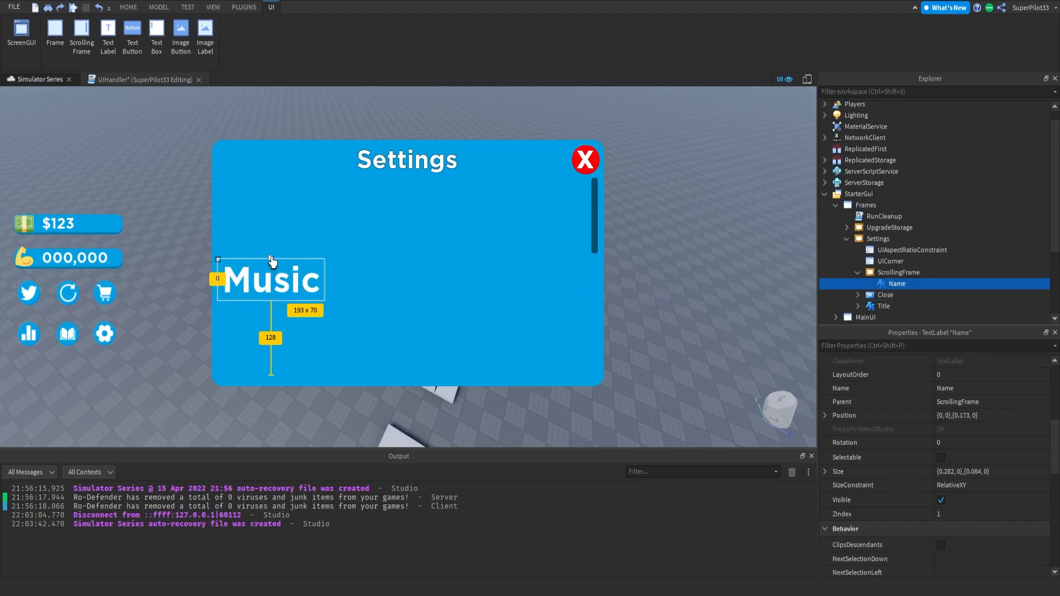
Step: Shrink the Name label to about 193 x 39 and place it at the upper left of the scrolling frame
left_click_drag(272, 260, 271, 271)
scroll(498, 264, "down", 5)
scroll(498, 264, "up", 5)
scroll(486, 266, "down", 5)
scroll(279, 248, "up", 2)
left_click_drag(270, 280, 272, 230)
scroll(409, 242, "up", 3)
scroll(409, 242, "down", 2)
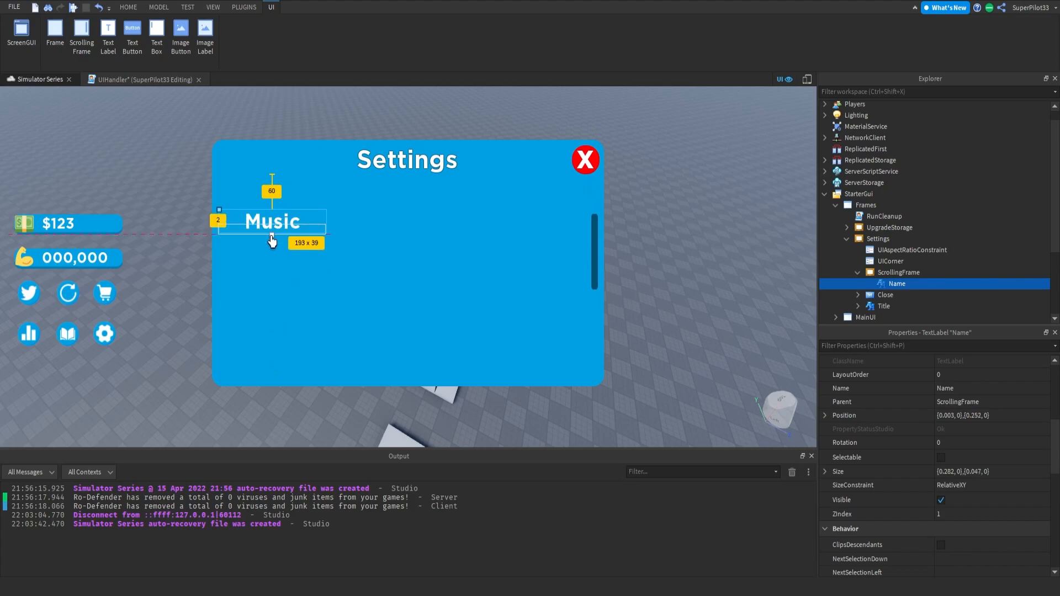
scroll(272, 235, "up", 2)
left_click_drag(274, 312, 292, 192)
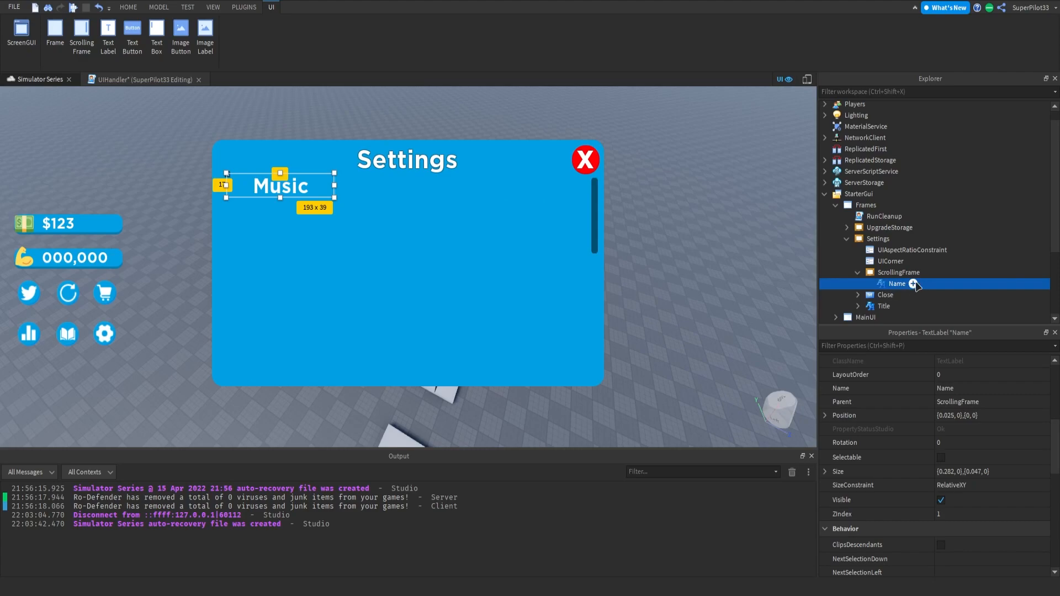
Step: Try adding a text button named "Toggle" to the scrolling frame, and delete it
left_click(927, 272)
left_click(889, 333)
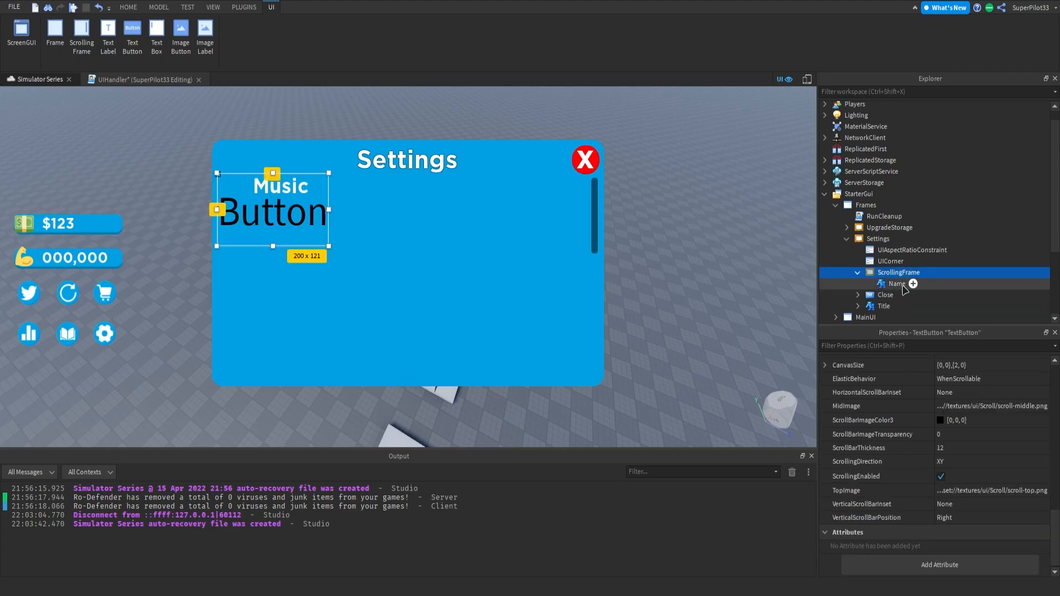
key("F2")
type("Toggle")
key("Return")
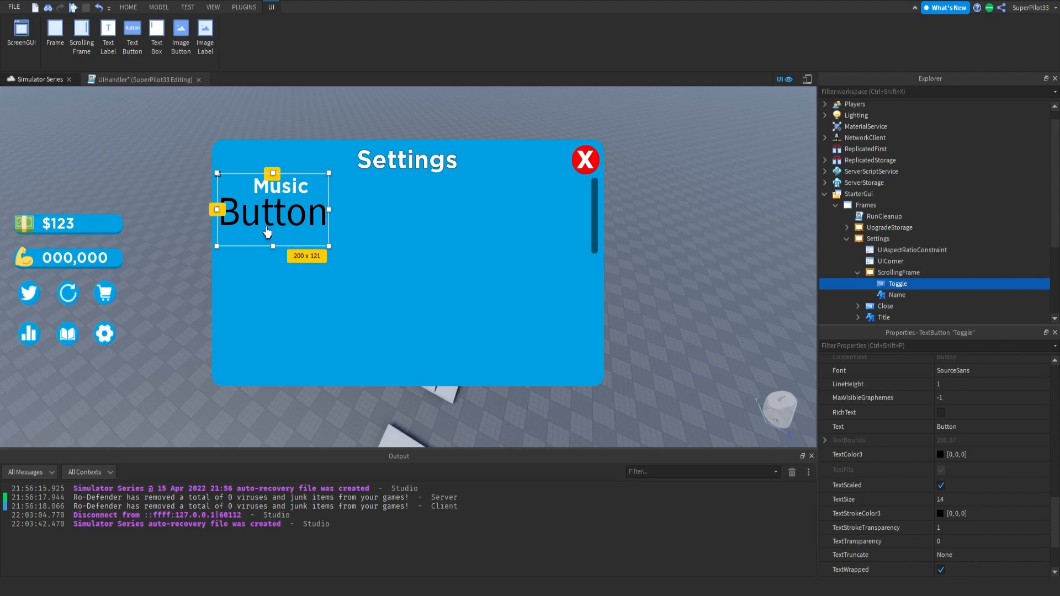
key("Delete")
left_click(244, 8)
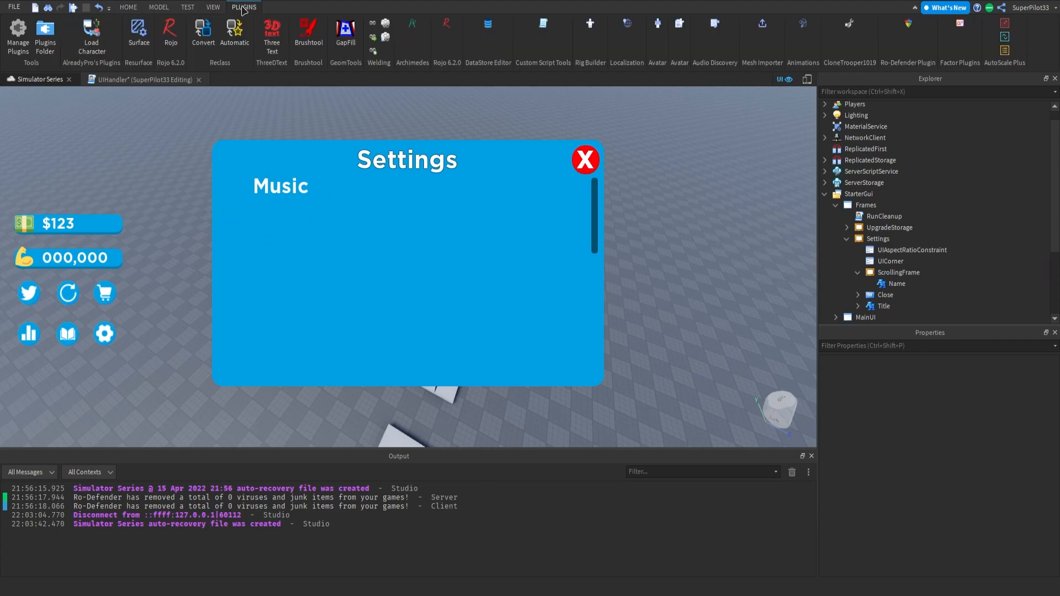
Step: Duplicate the Name label inside the scrolling frame and shrink the copy to about 193 x 38
left_click(893, 284)
key("ctrl+v")
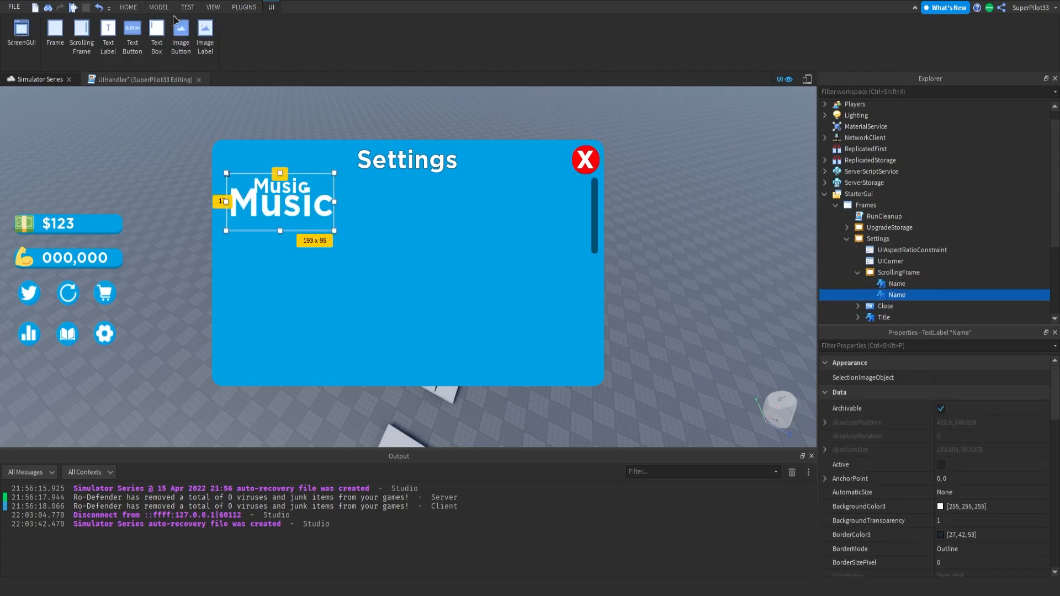
left_click_drag(280, 231, 281, 169)
Step: Set the size of the copied Name label to {0.282, 0},{0.047, 0} to match the original label
scroll(950, 489, "down", 5)
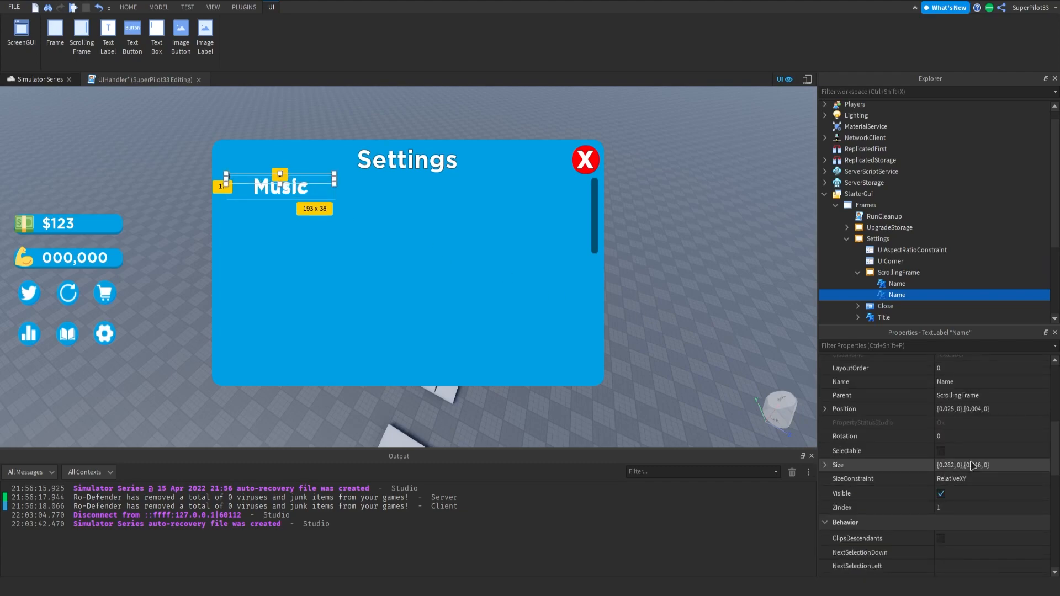
left_click(892, 285)
left_click(892, 295)
left_click(894, 283)
left_click(894, 295)
left_click(976, 465)
left_click(978, 465)
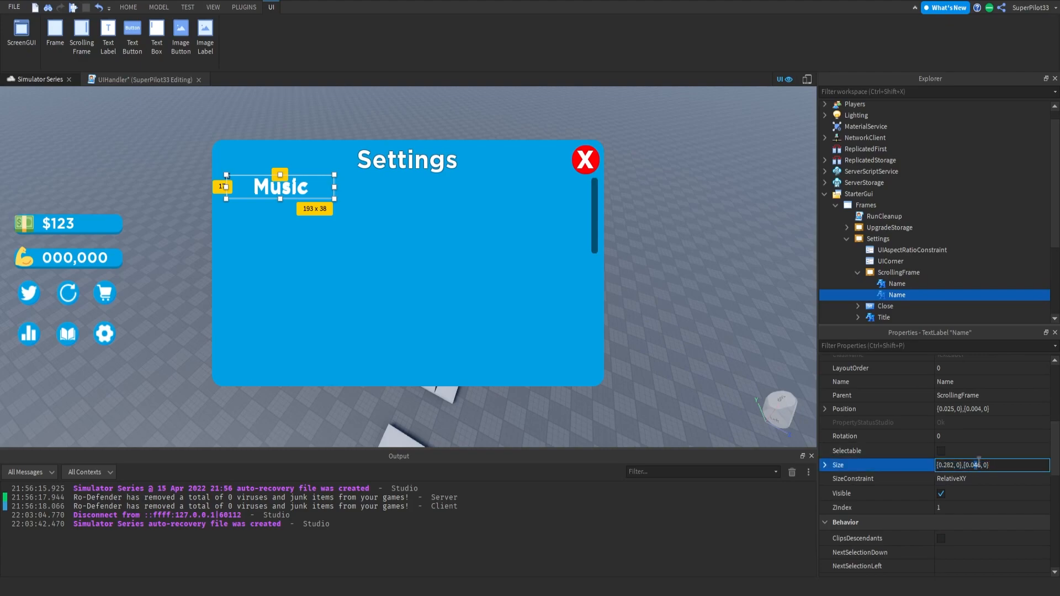
key("BackSpace")
type("7")
key("Return")
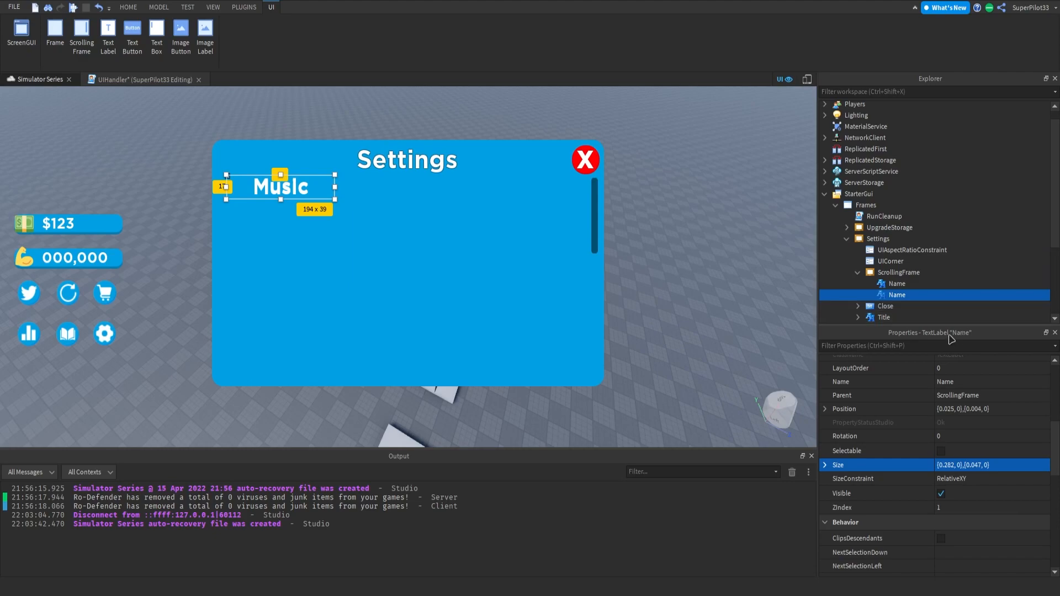
Step: Set the position of the copied Name label to {0.025, 0},{0, 0}
left_click(892, 283)
left_click(893, 293)
left_click(985, 410)
key("BackSpace")
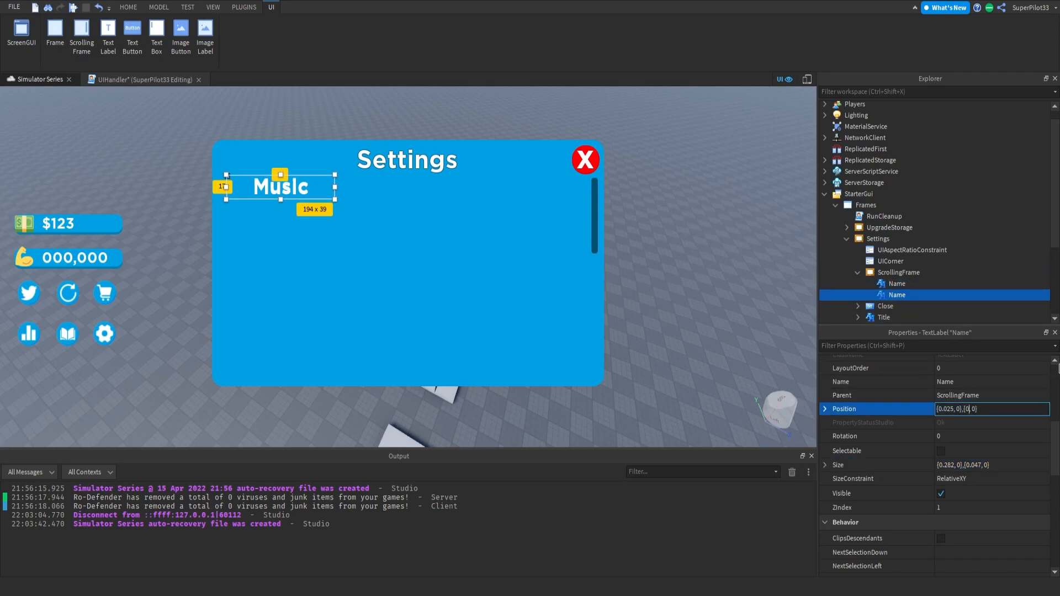
key("Return")
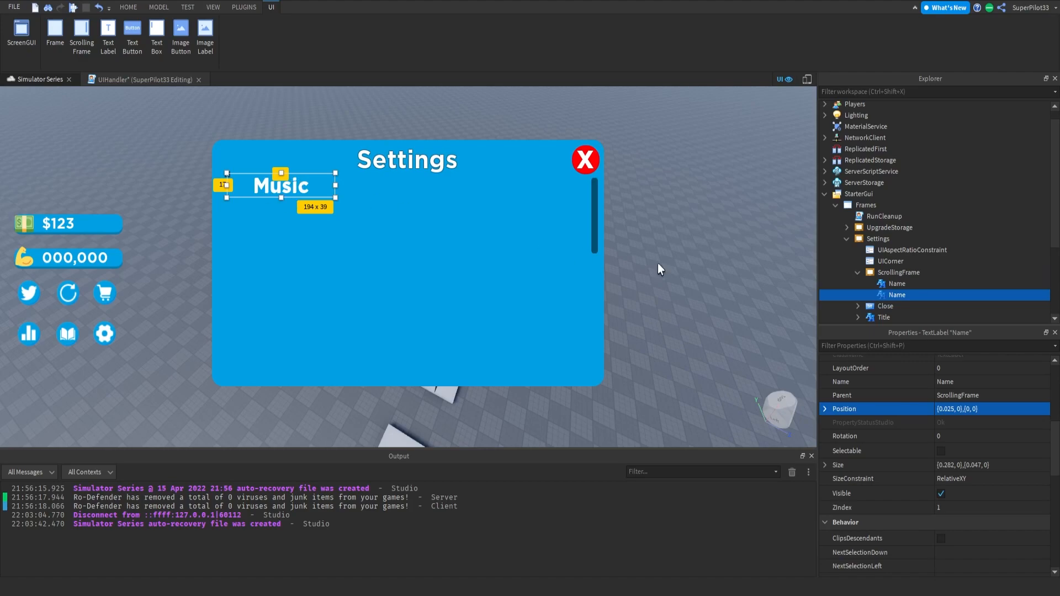
Step: Convert the copied Name label into a TextButton with the Reclass plugin
left_click(244, 7)
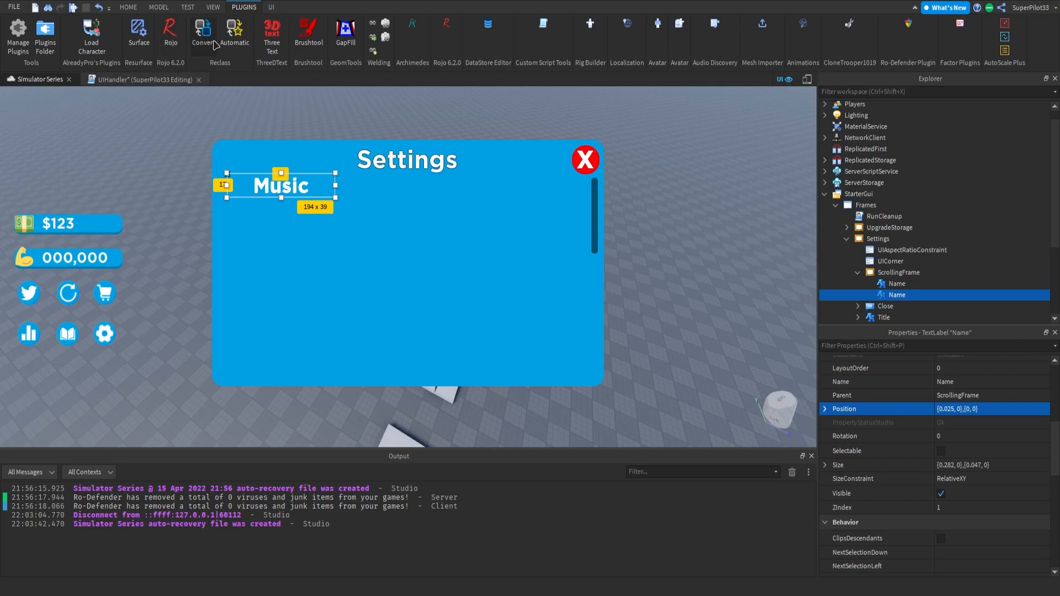
left_click(213, 42)
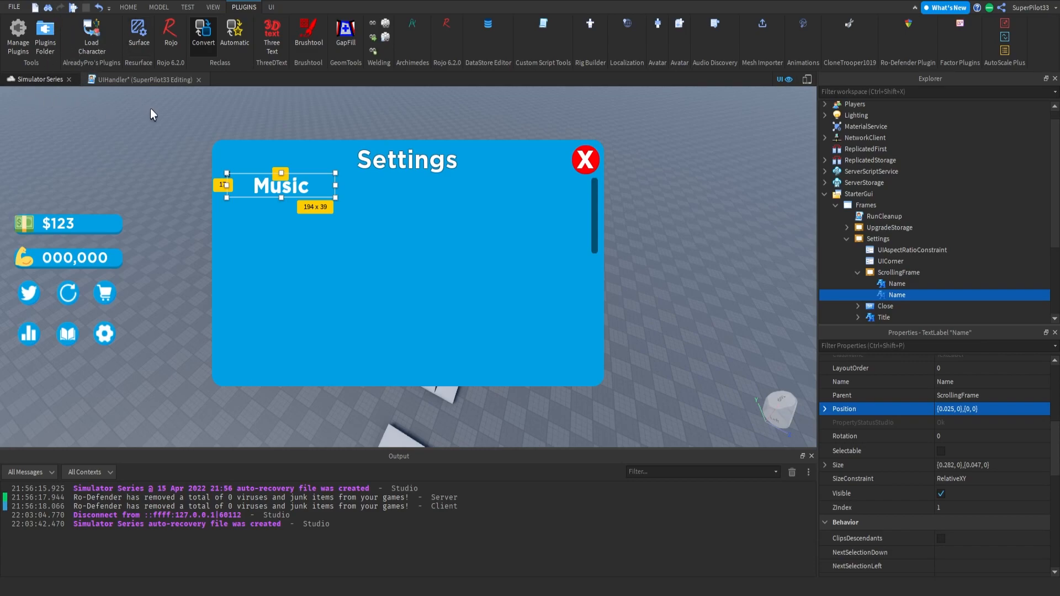
left_click(111, 108)
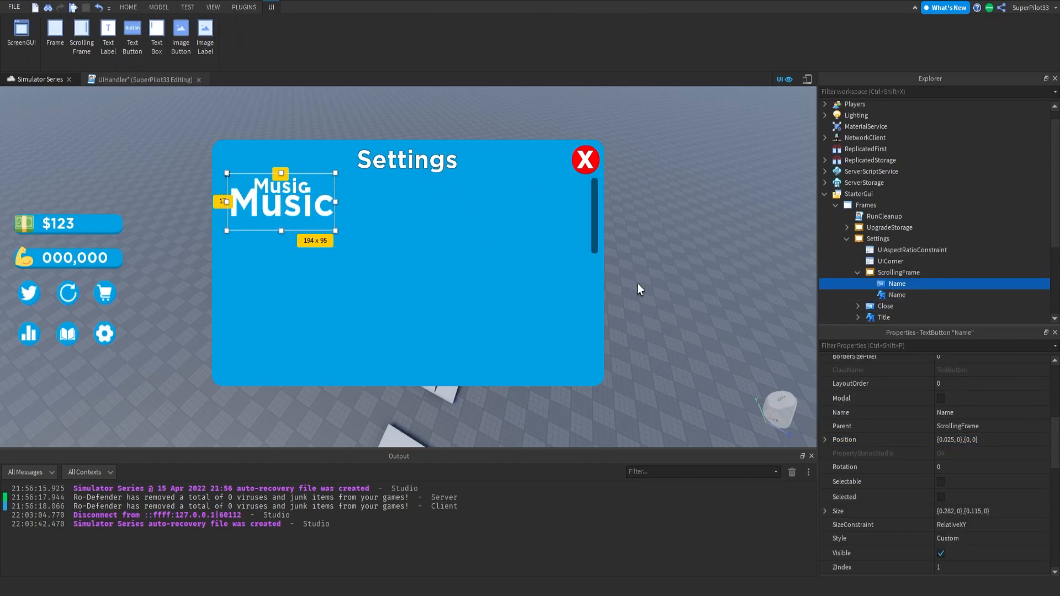
Step: Set the size of the Name text button to {0.282, 0},{0.047, 0} to match the Name label
scroll(981, 449, "down", 3)
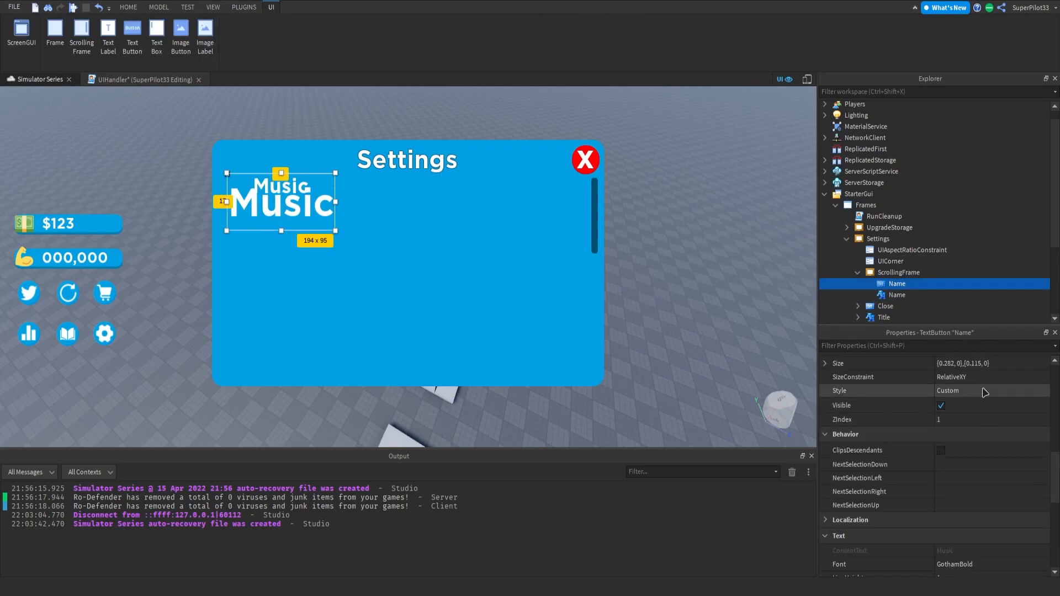
left_click(980, 439)
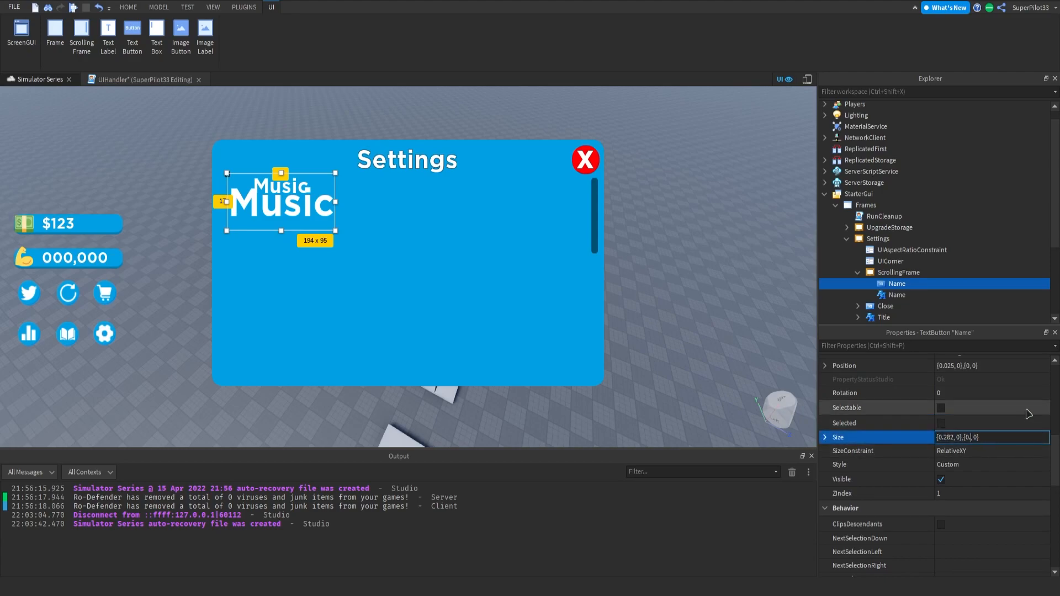
key("BackSpace")
type("7")
key("Return")
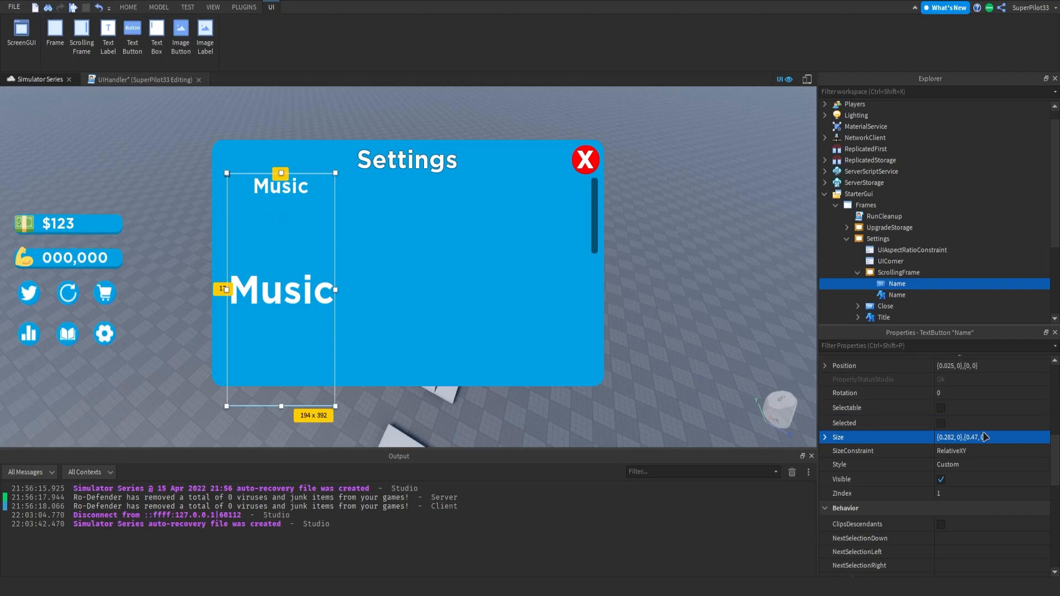
left_click(895, 295)
left_click(897, 283)
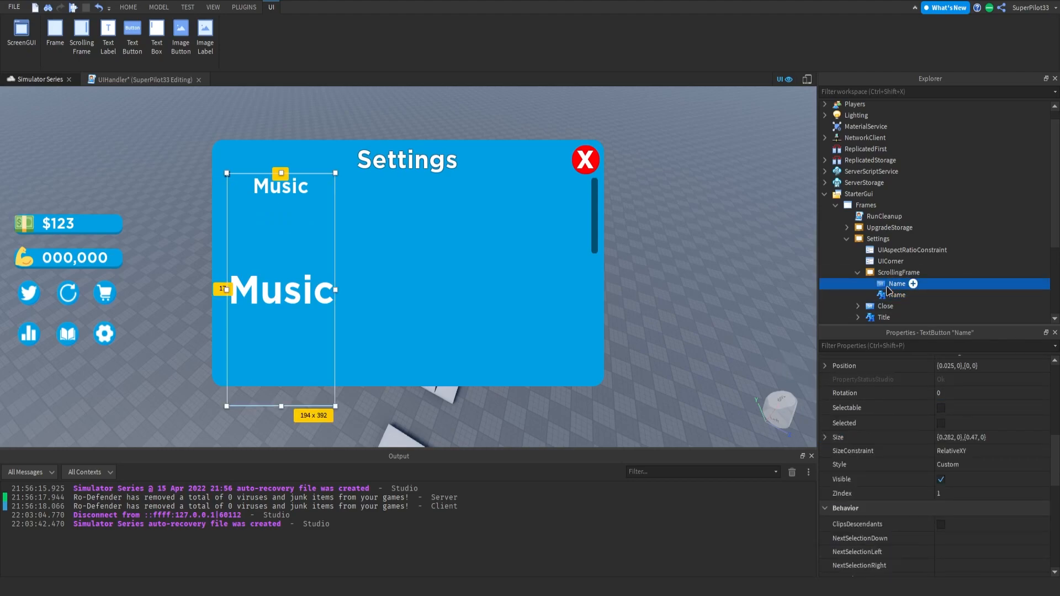
left_click(895, 295)
left_click(896, 284)
left_click(961, 440)
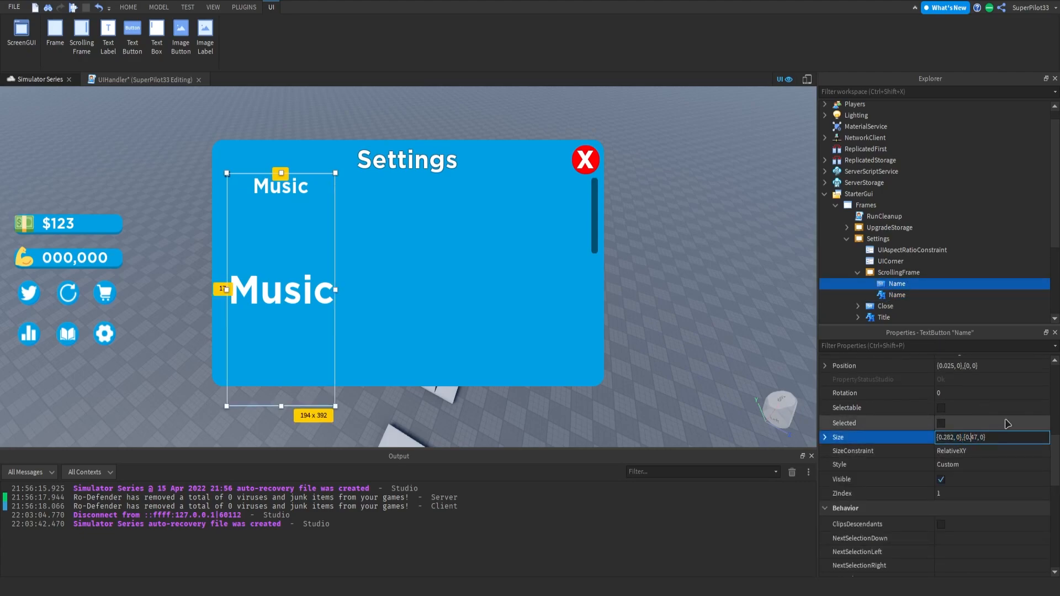
key("Return")
Step: Move the text button horizontally to the far side of the Music row, at about {0.649, 0},{0, 0}, and change its text to "On"
left_click_drag(285, 188, 519, 189)
key("ctrl+a")
type("On")
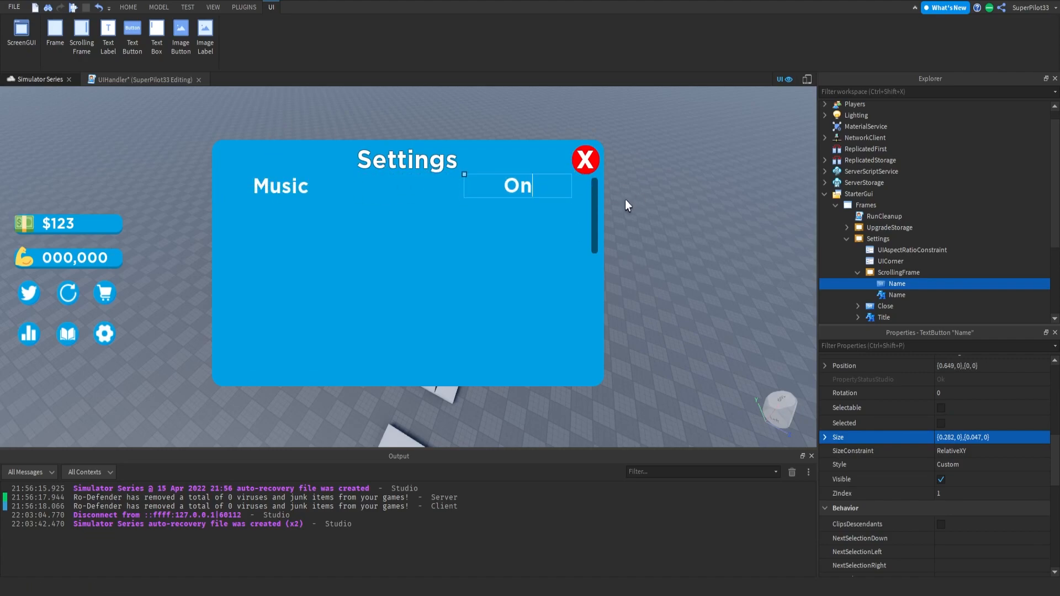
key("Return")
Step: Give the On button a green background color of about [46, 255, 0] and set its background transparency to 0
scroll(938, 442, "up", 10)
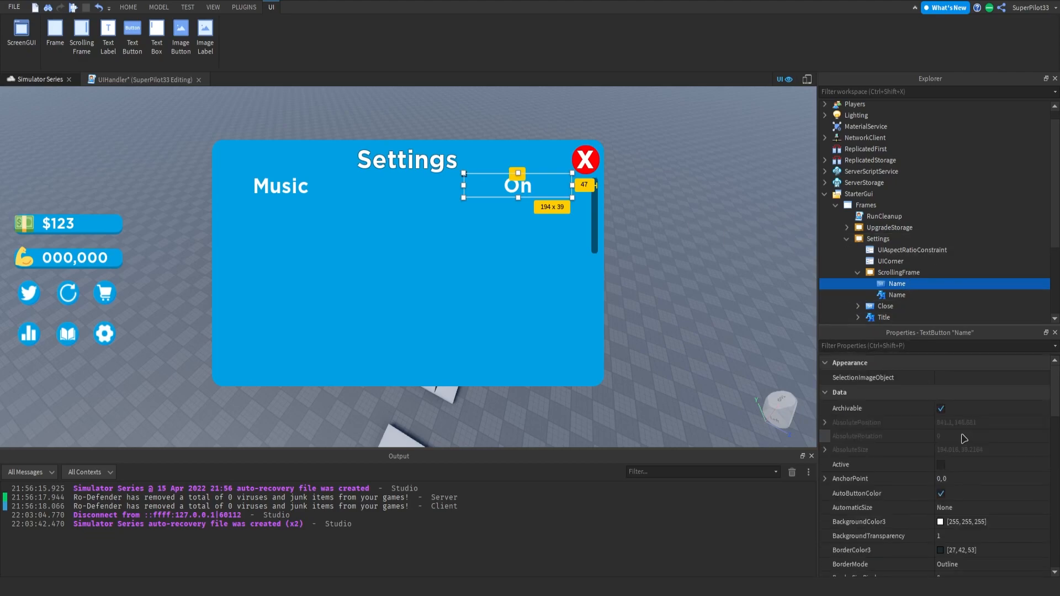
left_click(942, 523)
left_click_drag(604, 227, 607, 177)
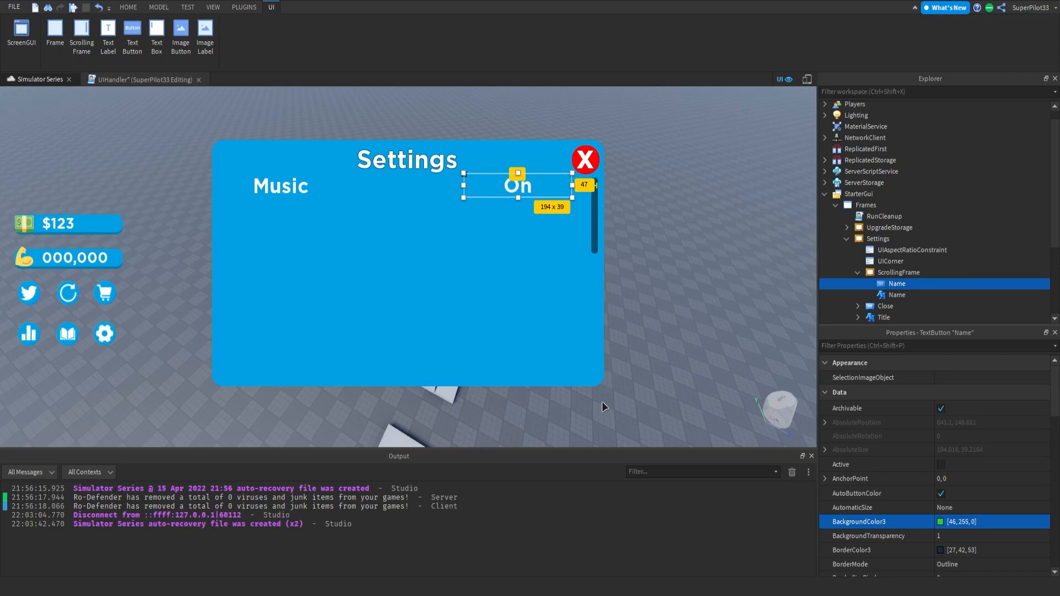
left_click(963, 537)
type("0.5")
key("Return")
key("BackSpace")
type("75")
left_click_drag(1025, 537, 975, 538)
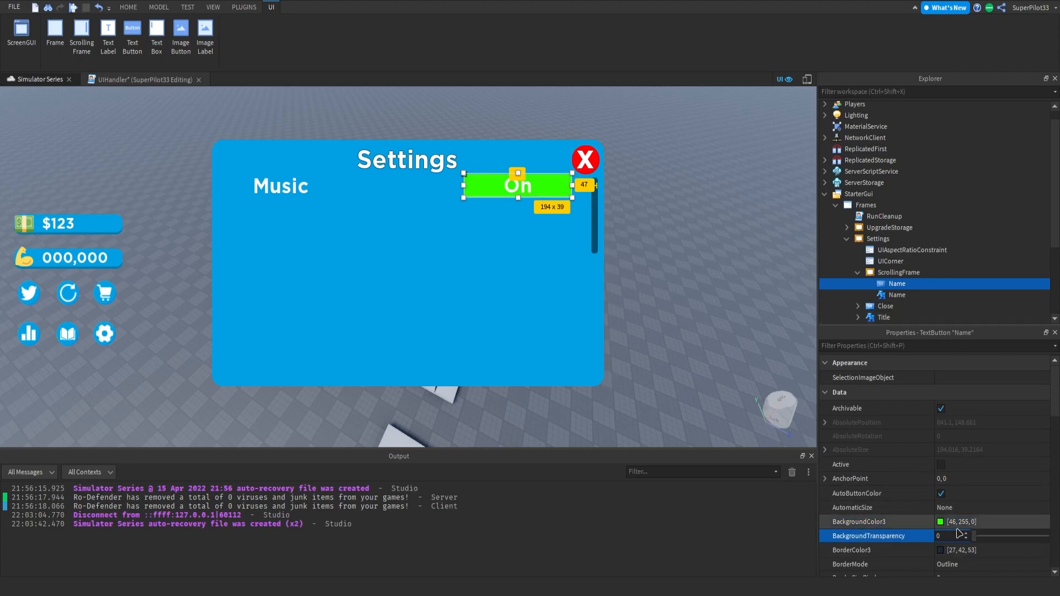
Step: Add a UICorner to the On button and set its corner radius to 0.4, 0
left_click(917, 285)
key("Return")
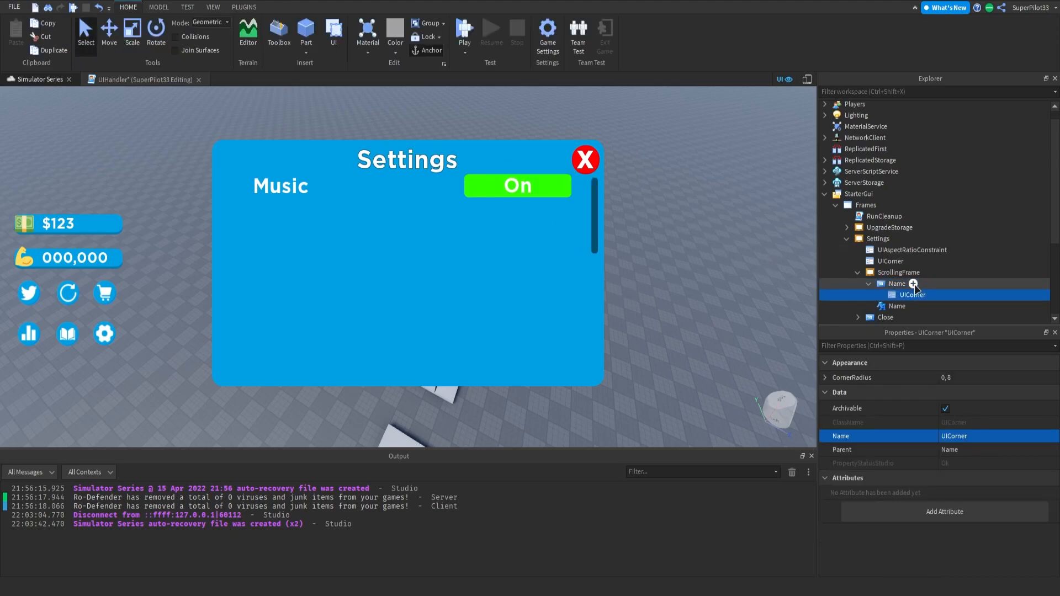
left_click(988, 378)
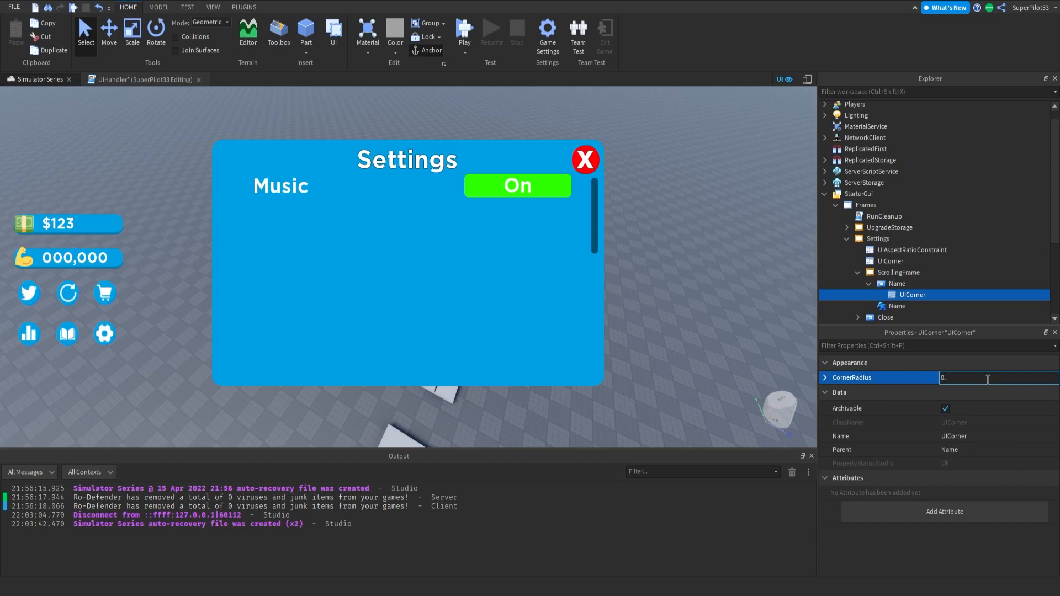
key("Return")
left_click(972, 379)
type("2")
key("Return")
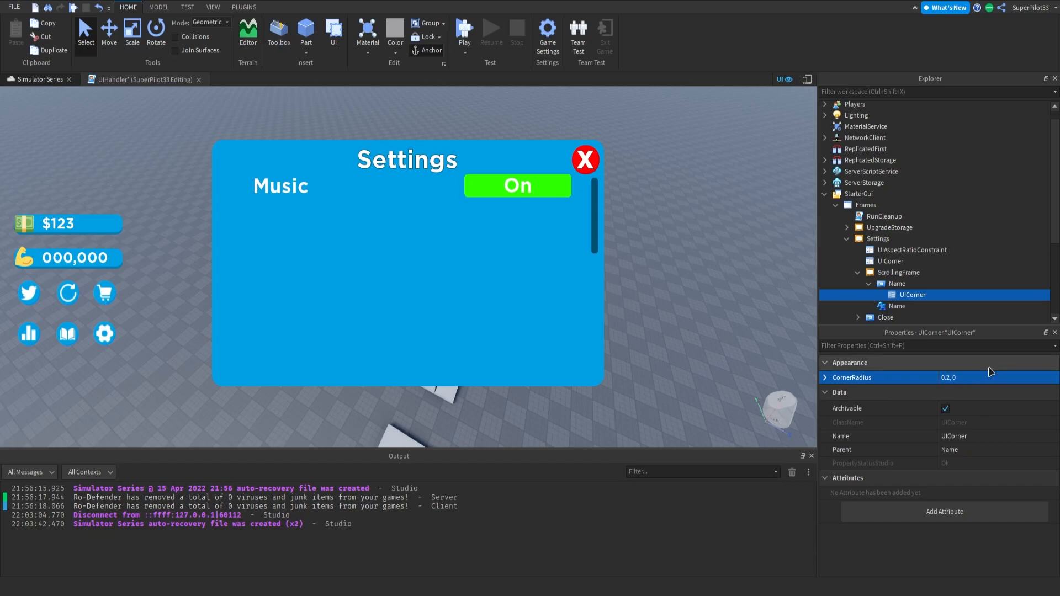
left_click(971, 379)
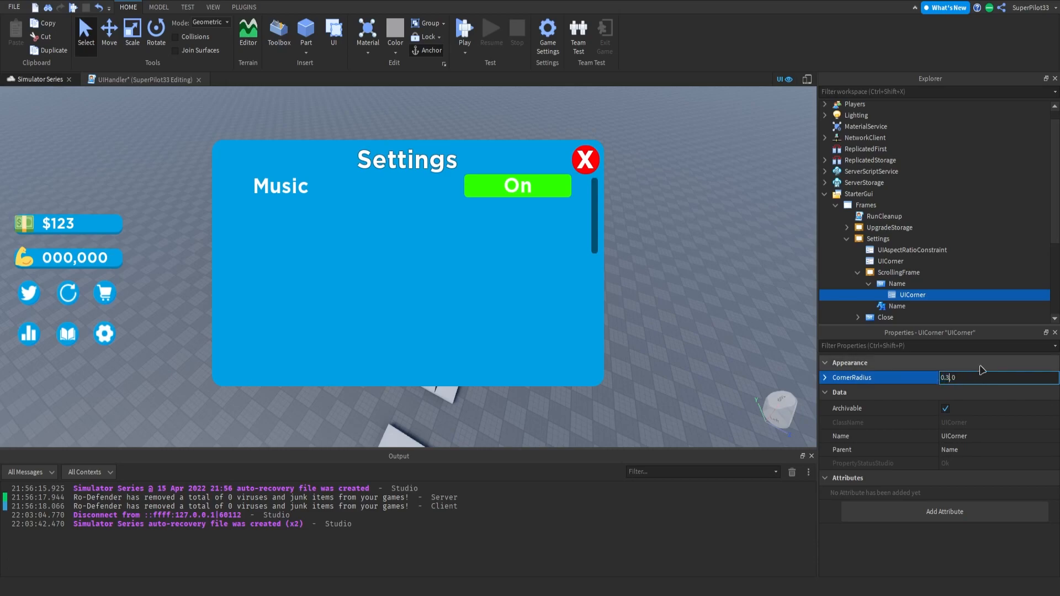
key("BackSpace")
type("4")
key("Return")
left_click(467, 224)
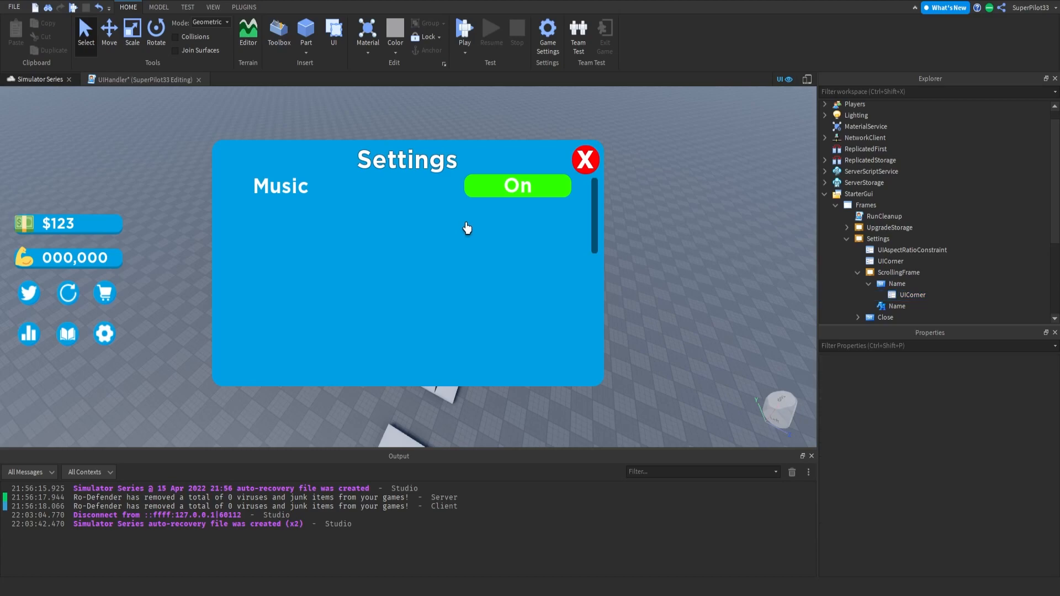
Step: Add a Color3Value inside the On button and name it "ColorOn"
left_click(869, 283)
left_click(878, 284)
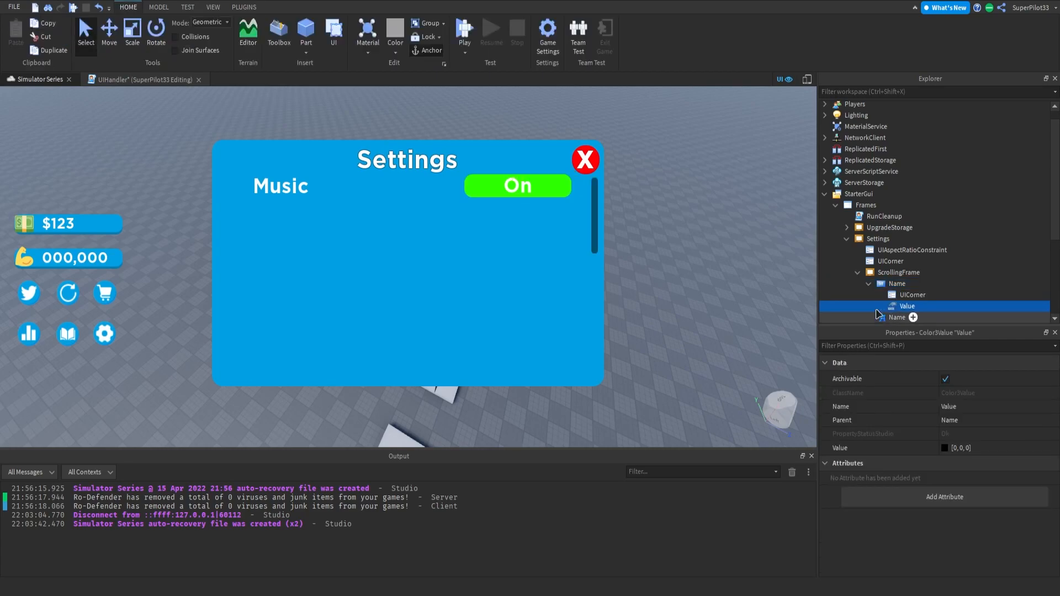
left_click(905, 303)
type("ColorOn")
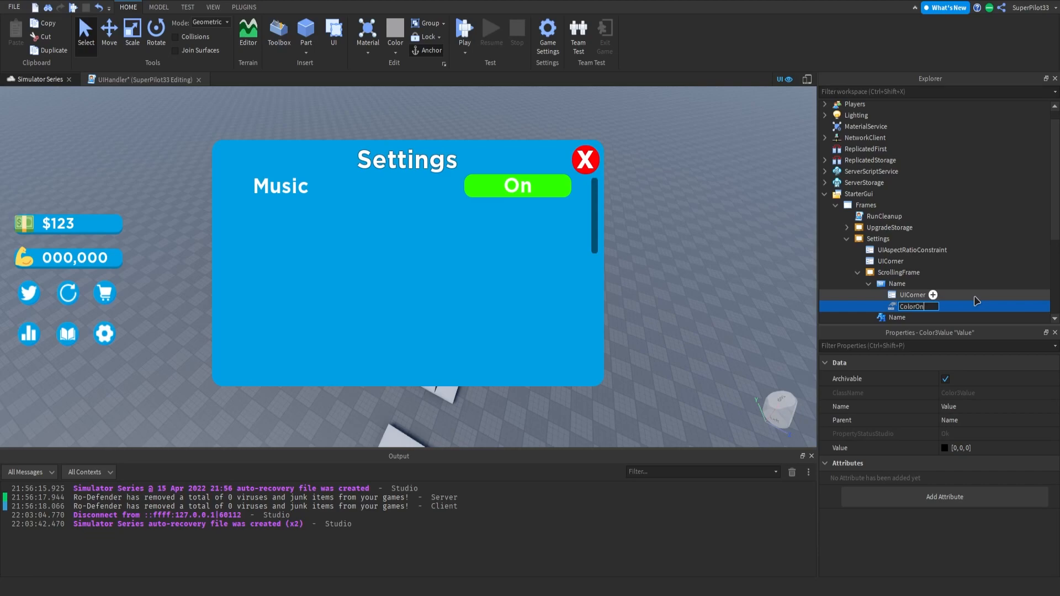
key("Return")
Step: Duplicate the ColorOn value inside the button and rename the copy "ColorOff"
key("ctrl+d")
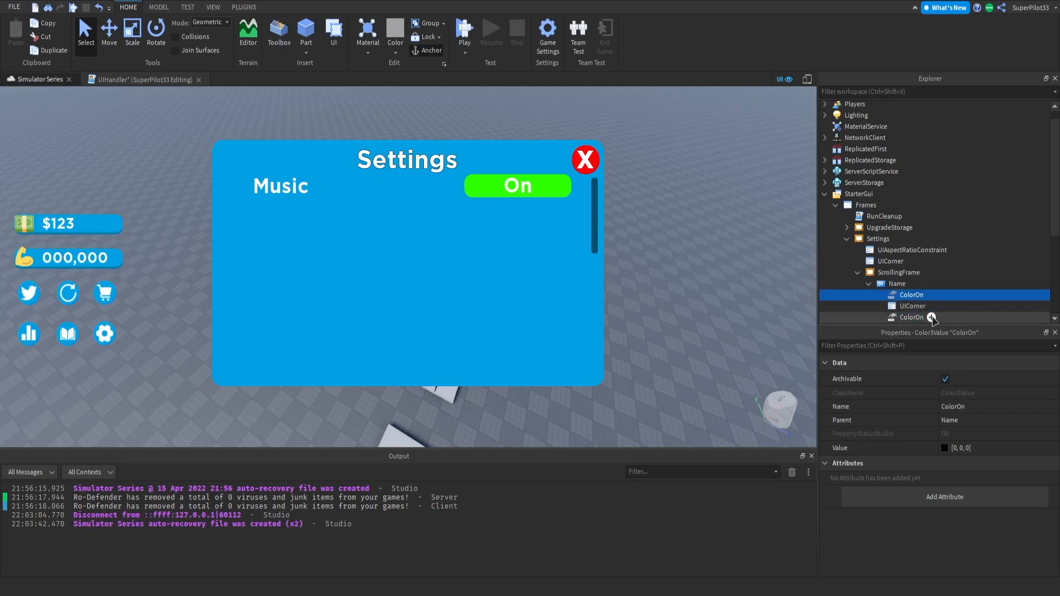
key("F2")
type("C")
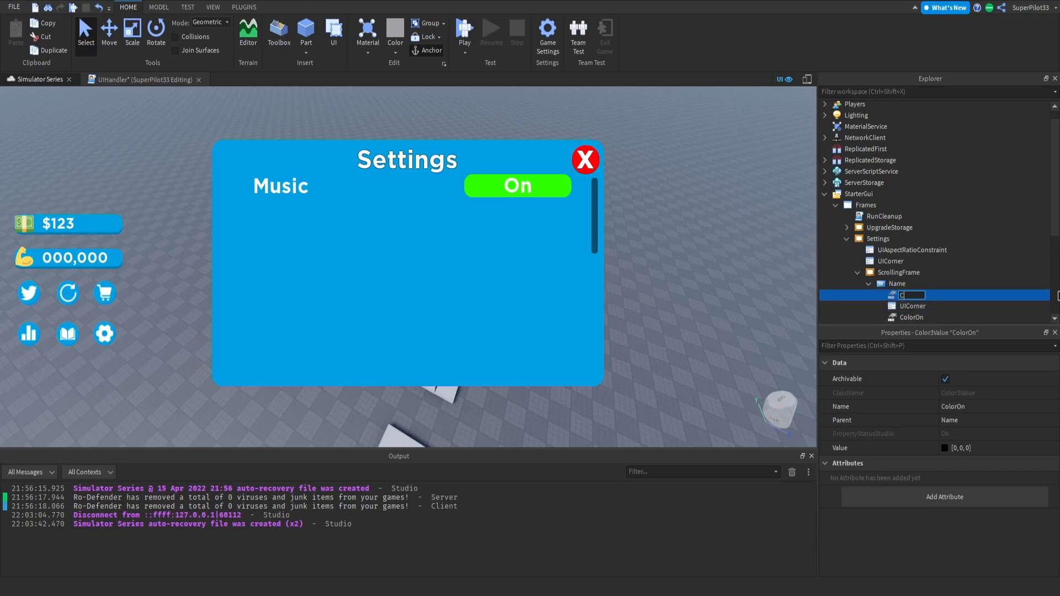
type("olorOff")
key("Return")
Step: Set the ColorOn value to green [0, 255, 81] and the ColorOff value to red [255, 80, 83]
left_click(911, 318)
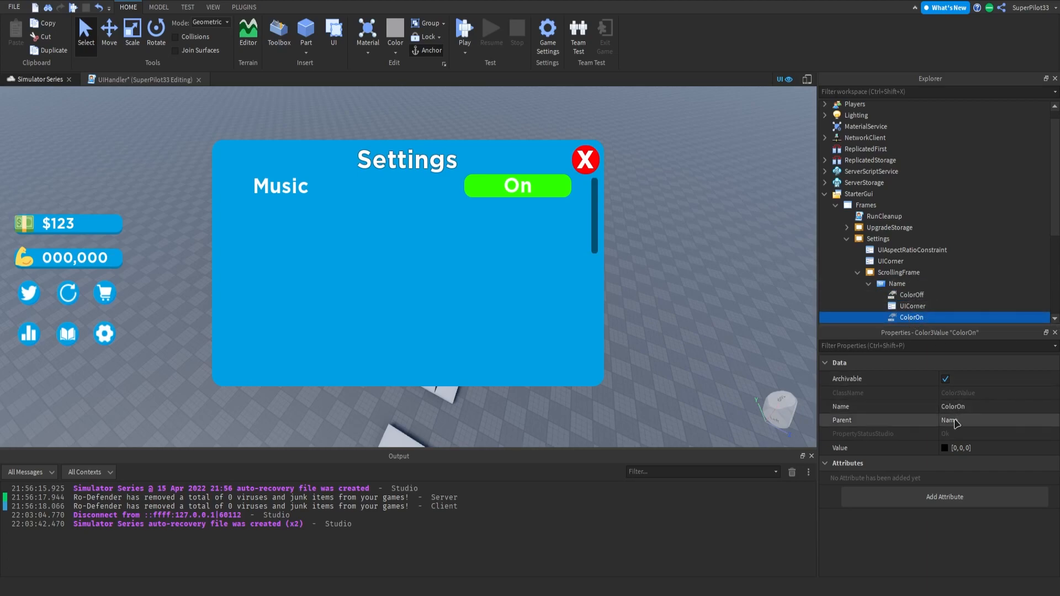
left_click(947, 447)
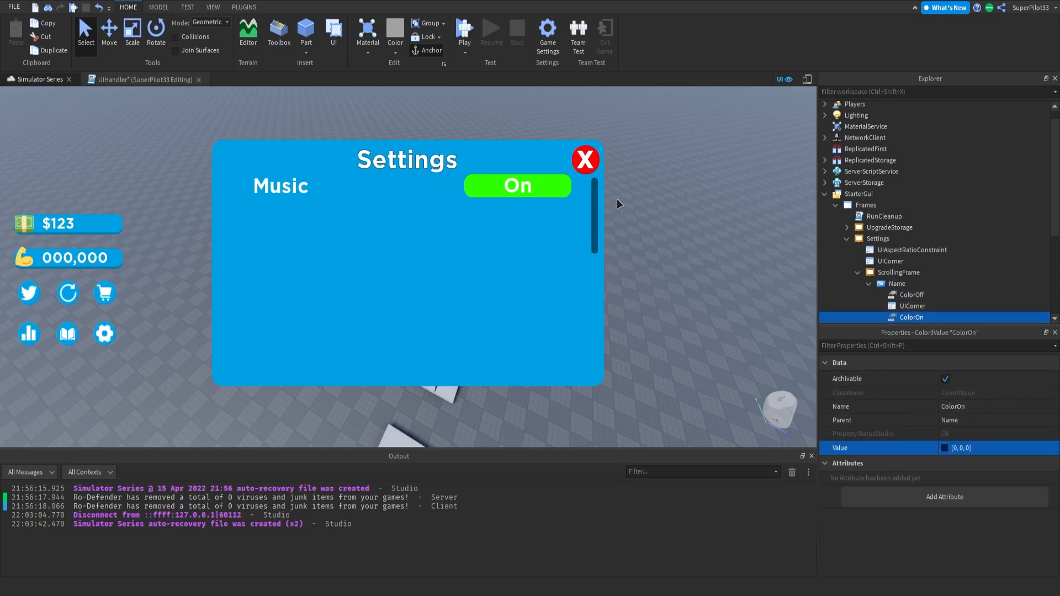
left_click_drag(652, 234, 645, 172)
left_click(910, 295)
left_click(945, 448)
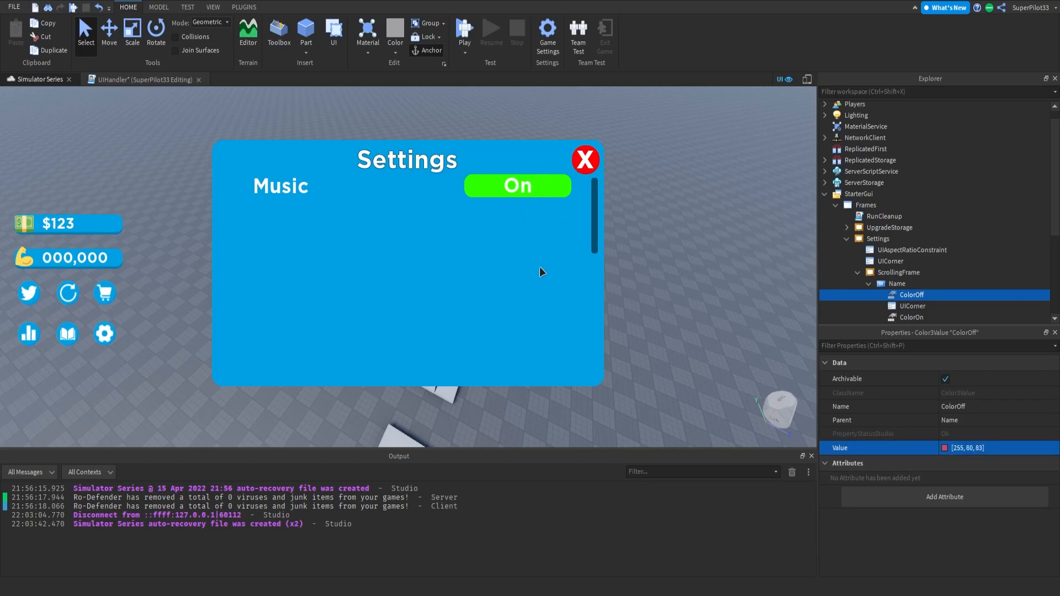
Step: Set the On button's background color to [0, 255, 81], the same color as the ColorOn value
left_click(896, 284)
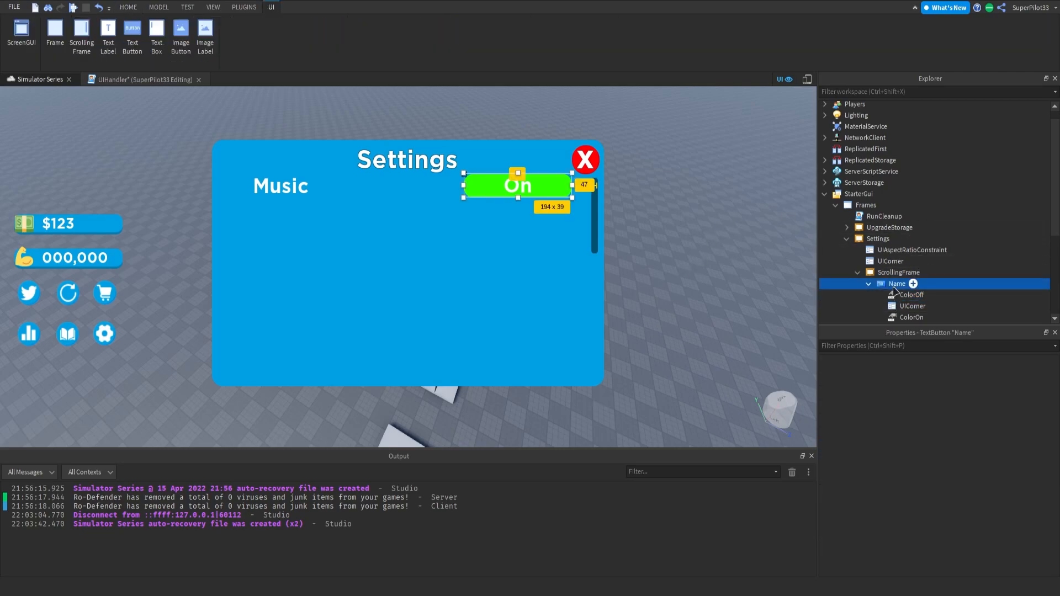
left_click(925, 317)
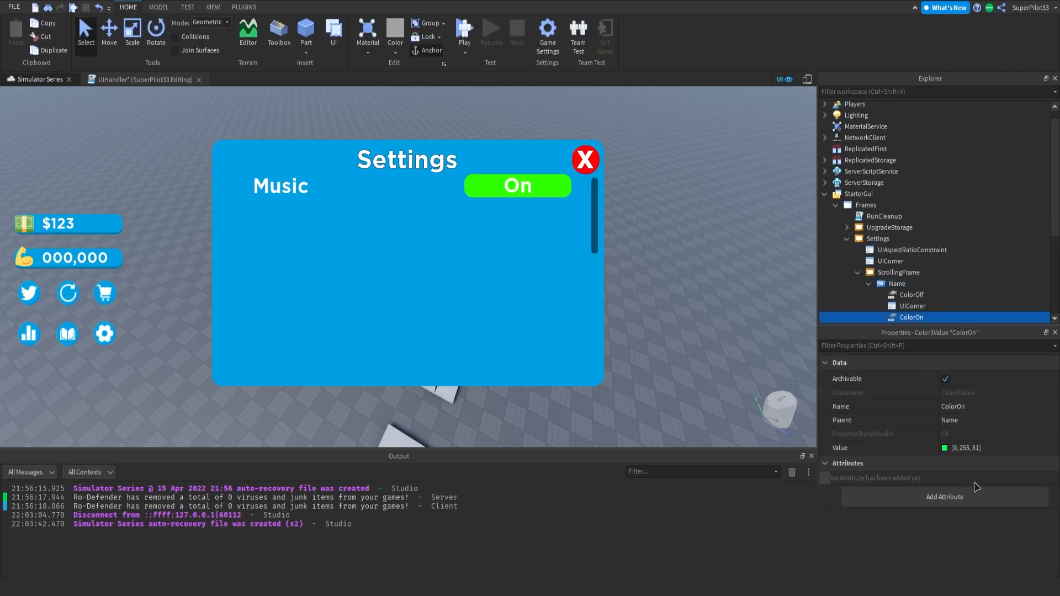
left_click(917, 283)
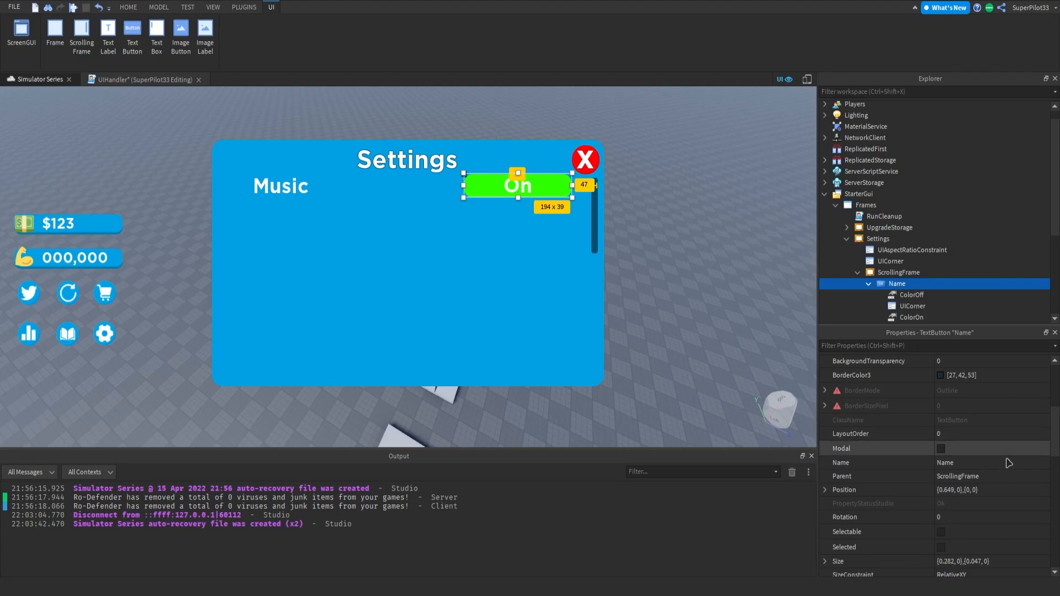
scroll(991, 493, "up", 3)
left_click(991, 494)
type("[0, 255, 81]")
key("Return")
left_click(619, 200)
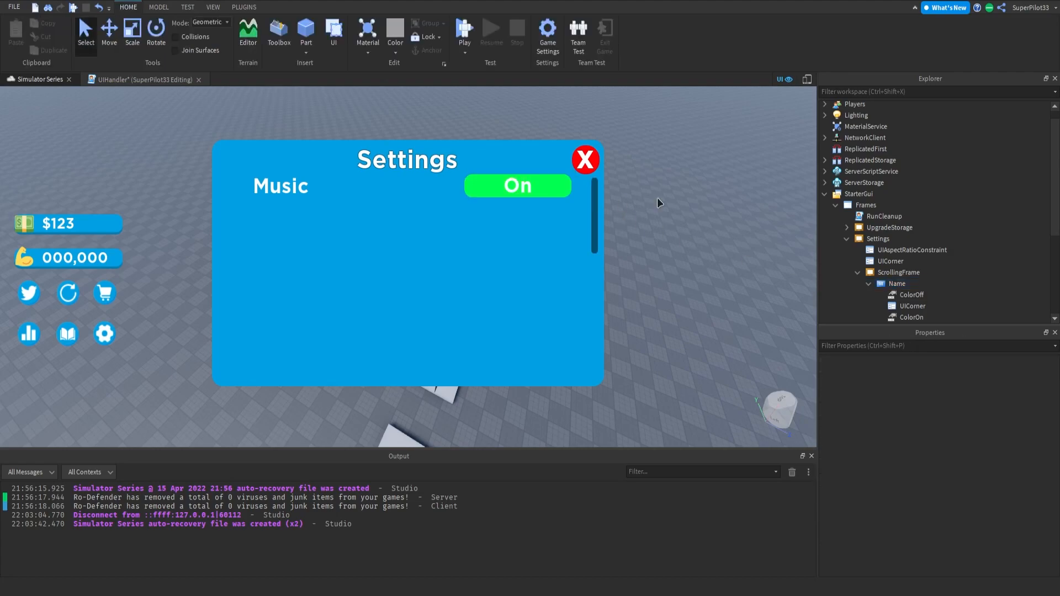
Step: Rename the On text button in the scrolling frame to "MusicButton"
left_click(868, 283)
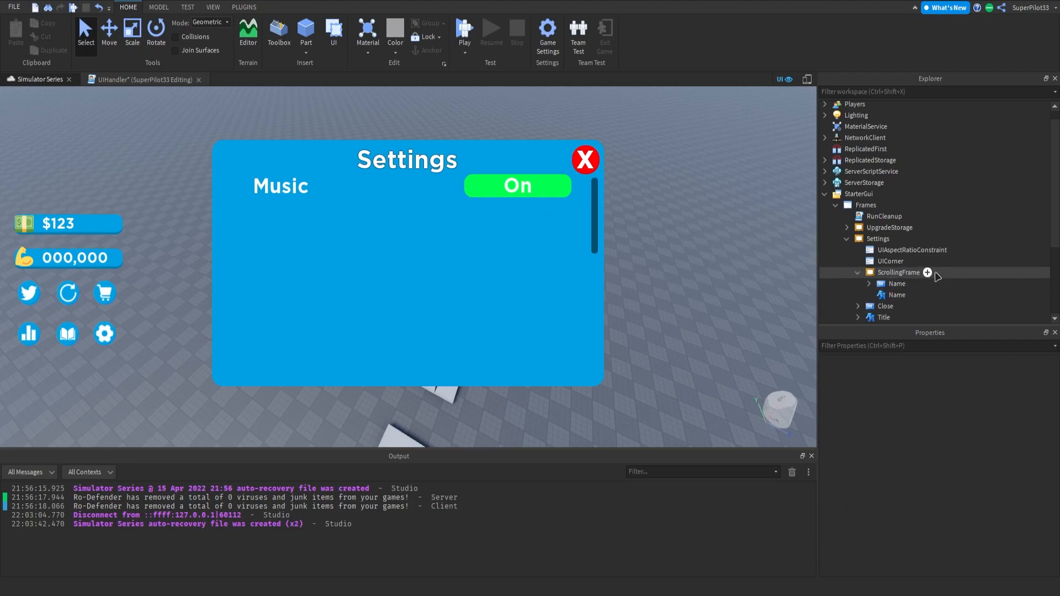
left_click(894, 283)
left_click(898, 295, "shift")
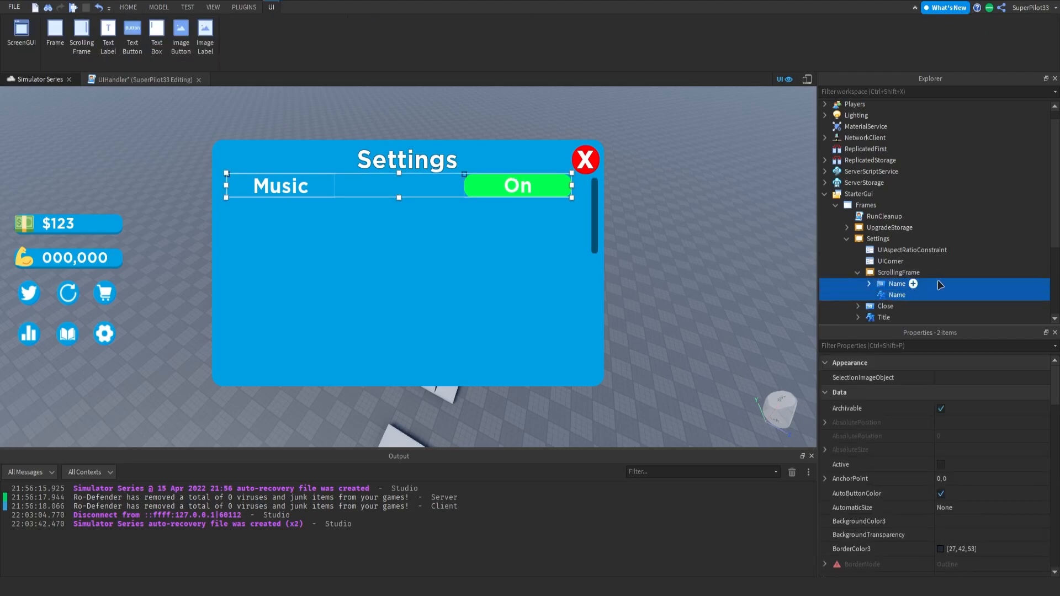
double_click(894, 283)
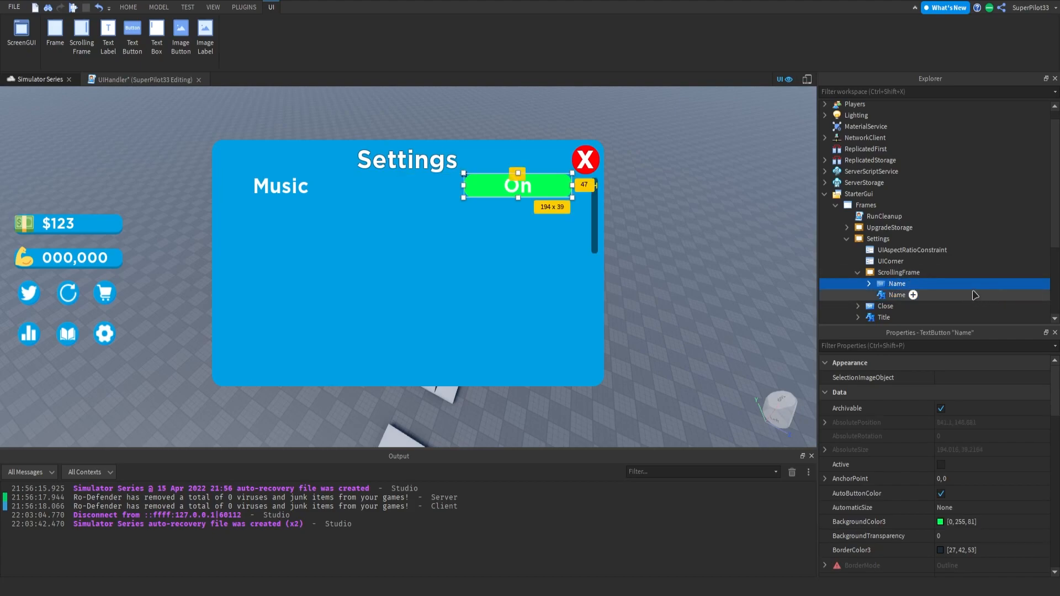
type("Music")
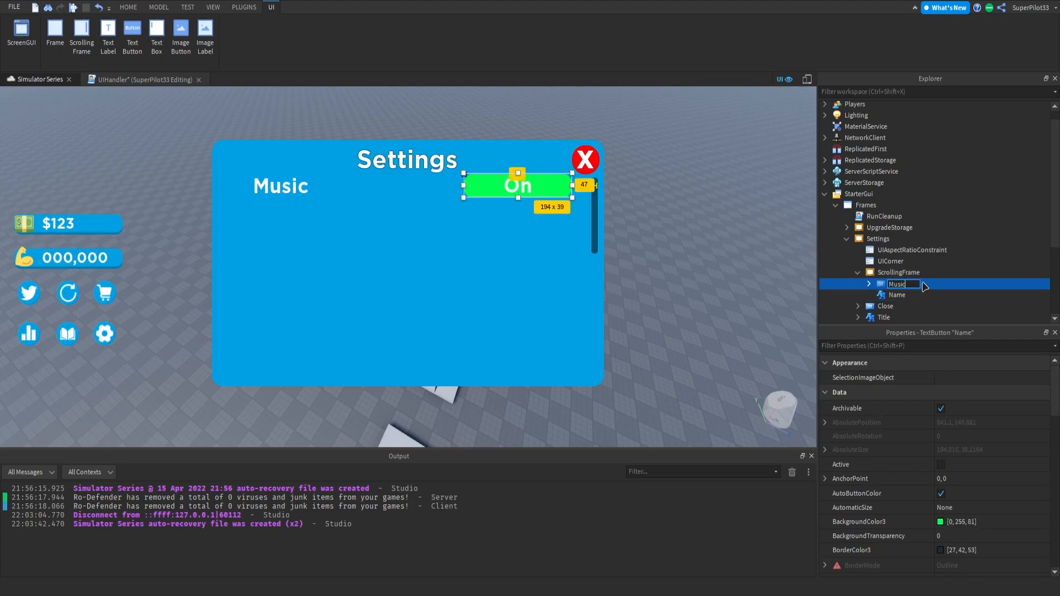
type("Button")
key("Return")
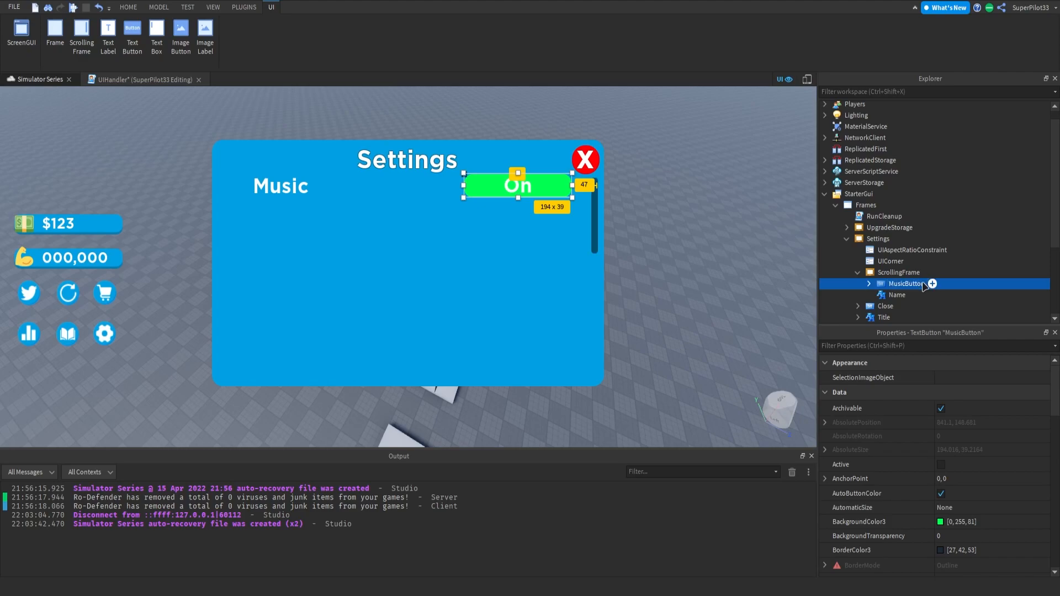
Step: Rename the Music text label in the scrolling frame to "MusicName"
left_click(890, 295)
left_click(889, 295)
type("MusicName")
key("Return")
left_click(894, 295, "ctrl")
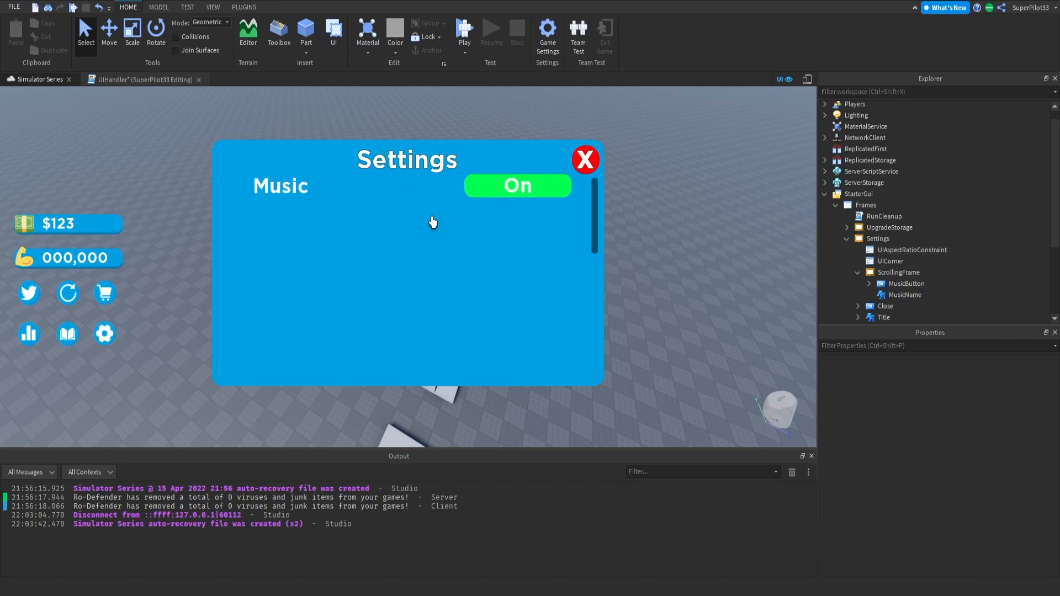
Step: Duplicate MusicButton and MusicName together inside the scrolling frame and delete both copies
left_click(906, 283)
left_click(904, 295, "ctrl")
key("ctrl+d")
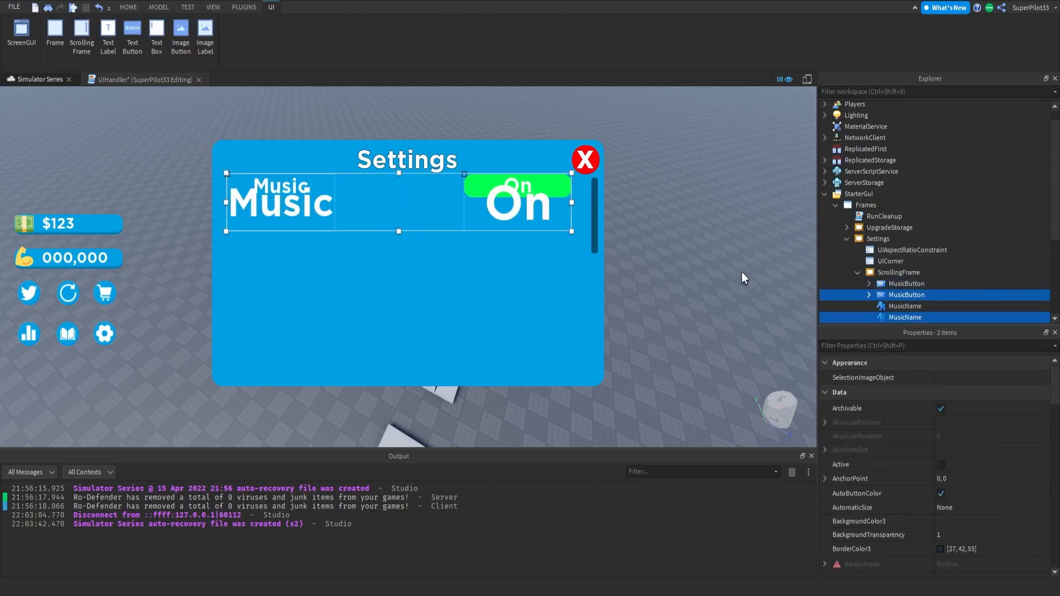
left_click_drag(508, 214, 402, 213)
key("Delete")
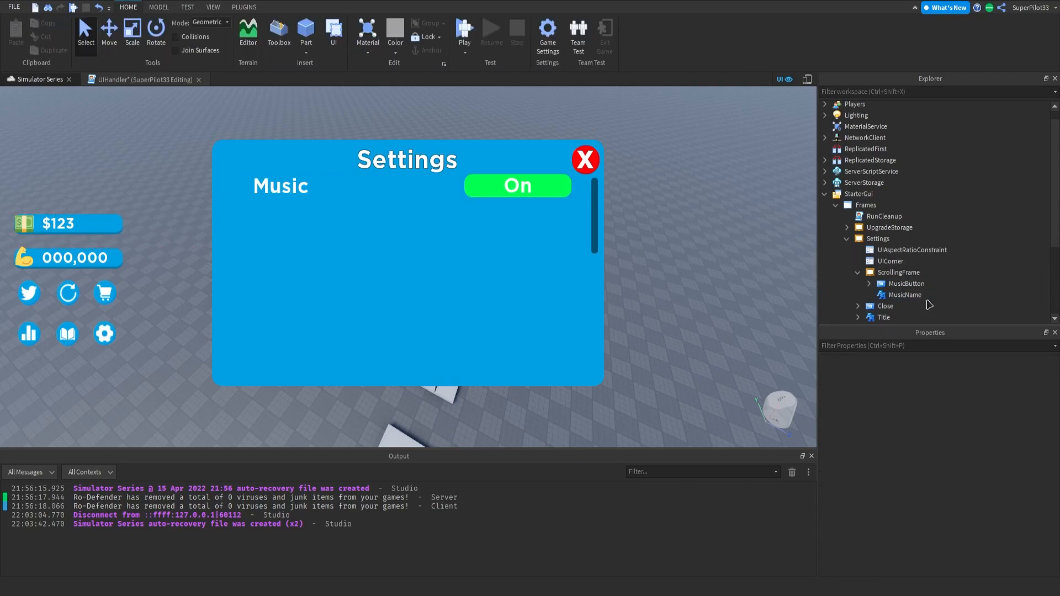
Step: Insert a LocalScript into MusicButton and clear its default code
left_click(904, 284)
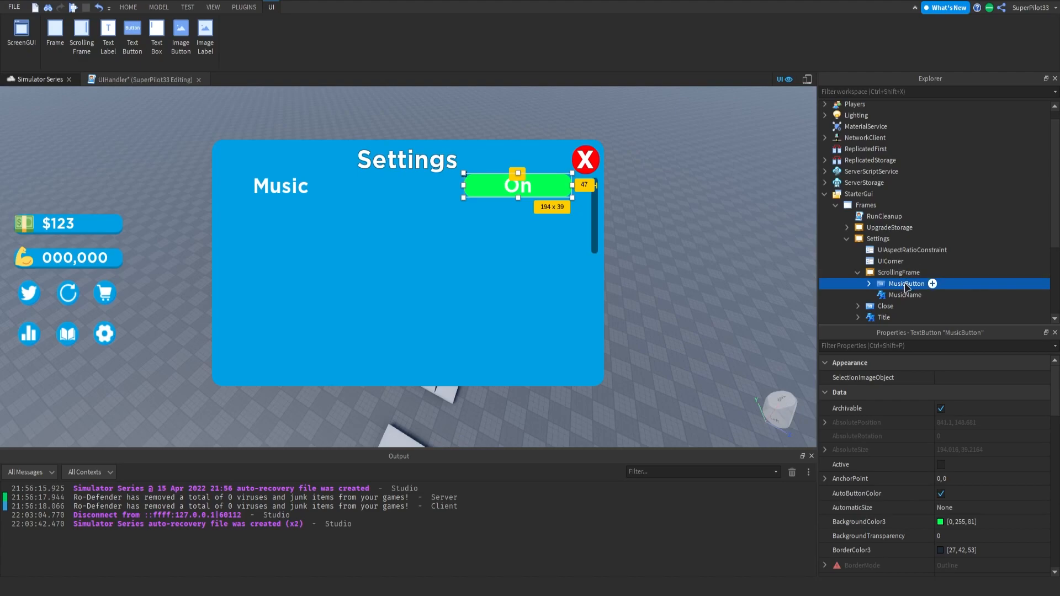
left_click(923, 273)
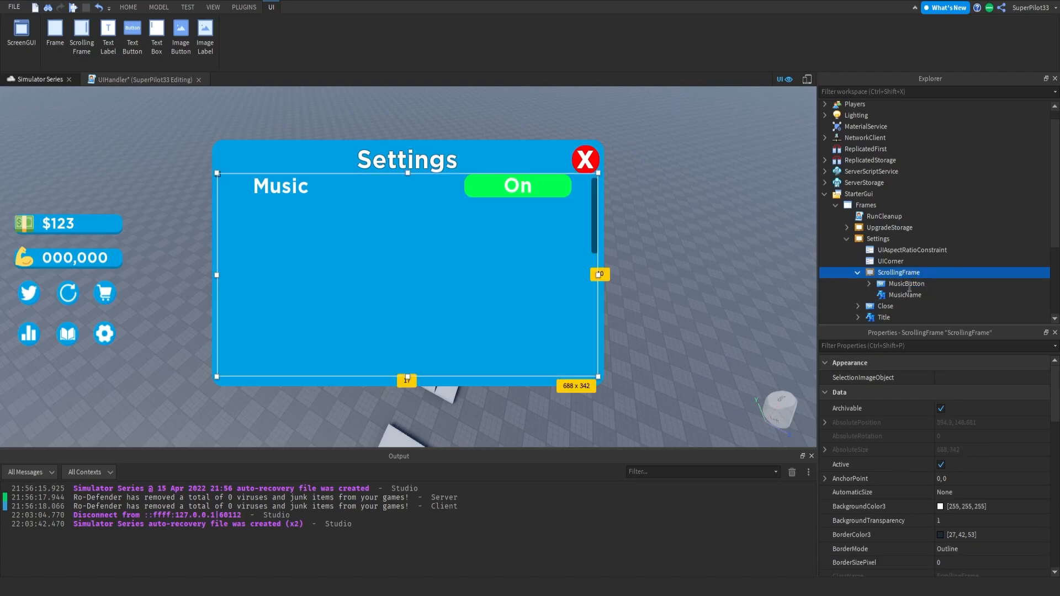
left_click(931, 284)
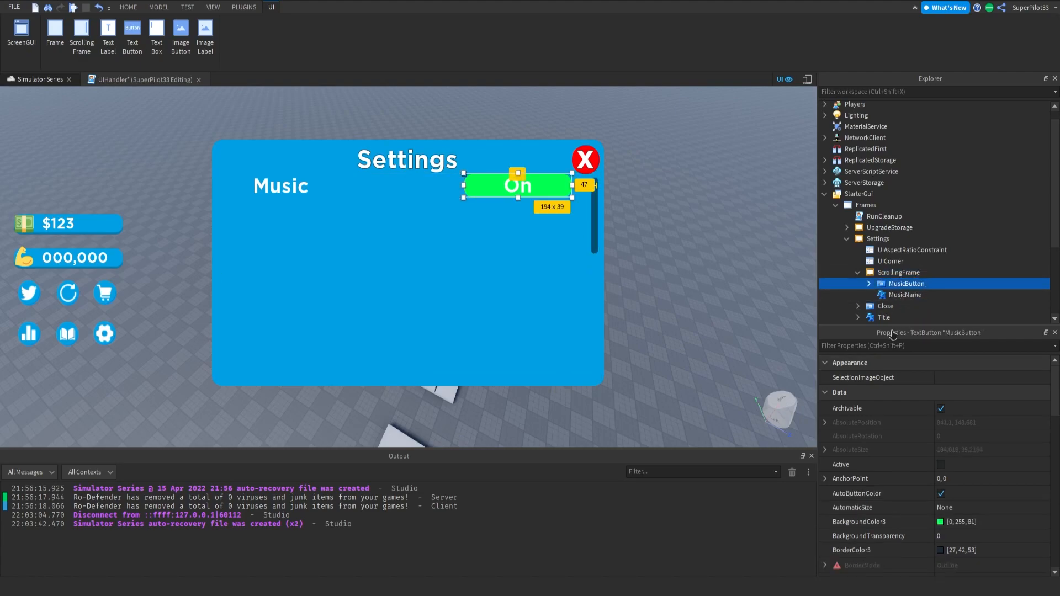
left_click(890, 334)
left_click(466, 221)
key("ctrl+a")
key("BackSpace")
Step: Declare local variables on and off, assigned script.Parent.ColorOn.Value and script.Parent.ColorOff.Value
type("local")
key("BackSpace")
key("BackSpace")
key("BackSpace")
key("BackSpace")
key("BackSpace")
type("local")
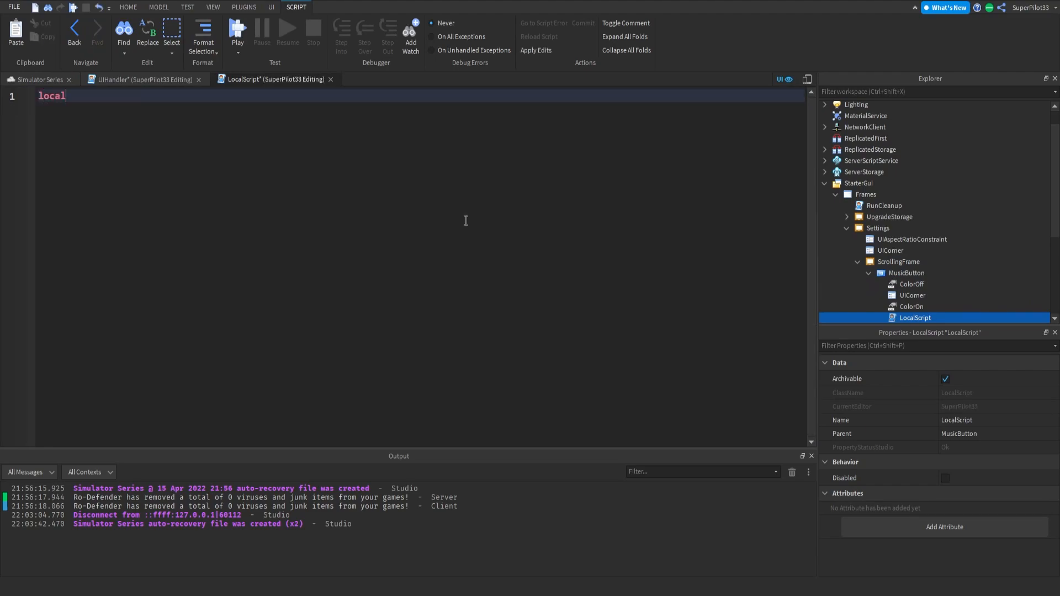
type(" on = script.Parent.ColorOn")
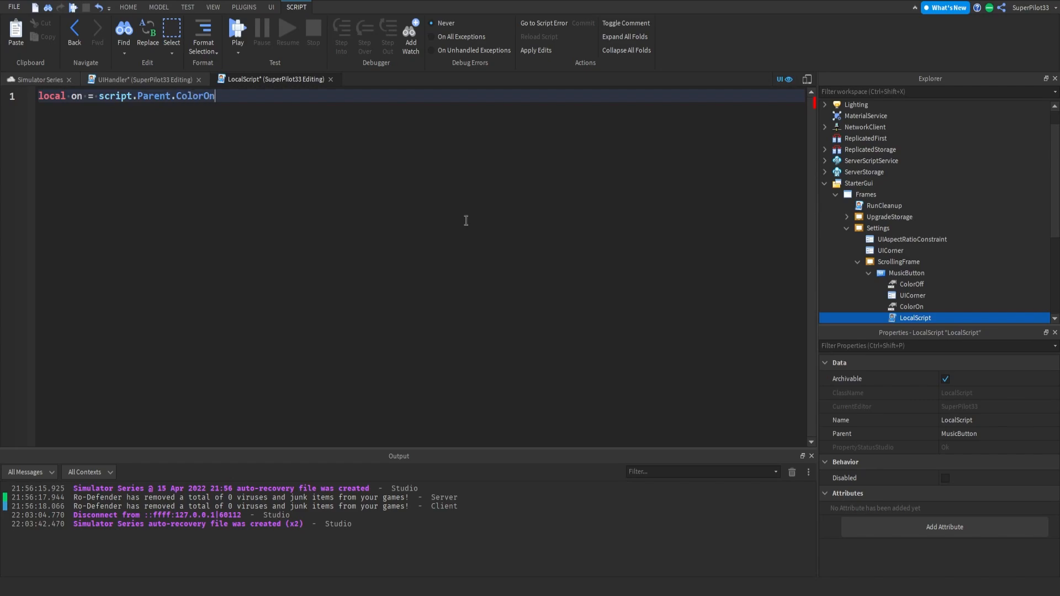
key("Return")
type("loc")
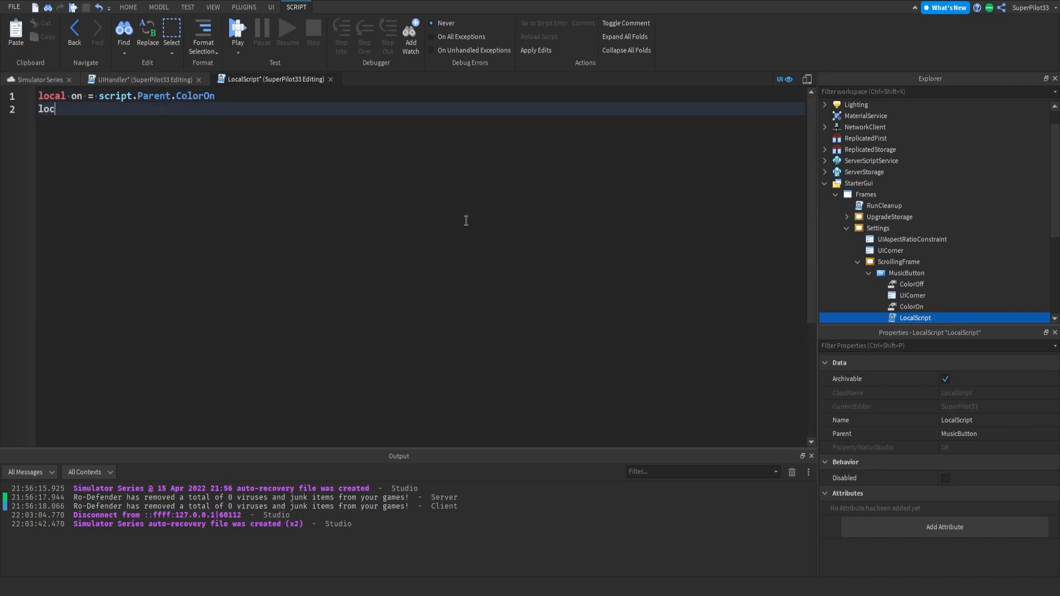
type("al off = script.Parent.")
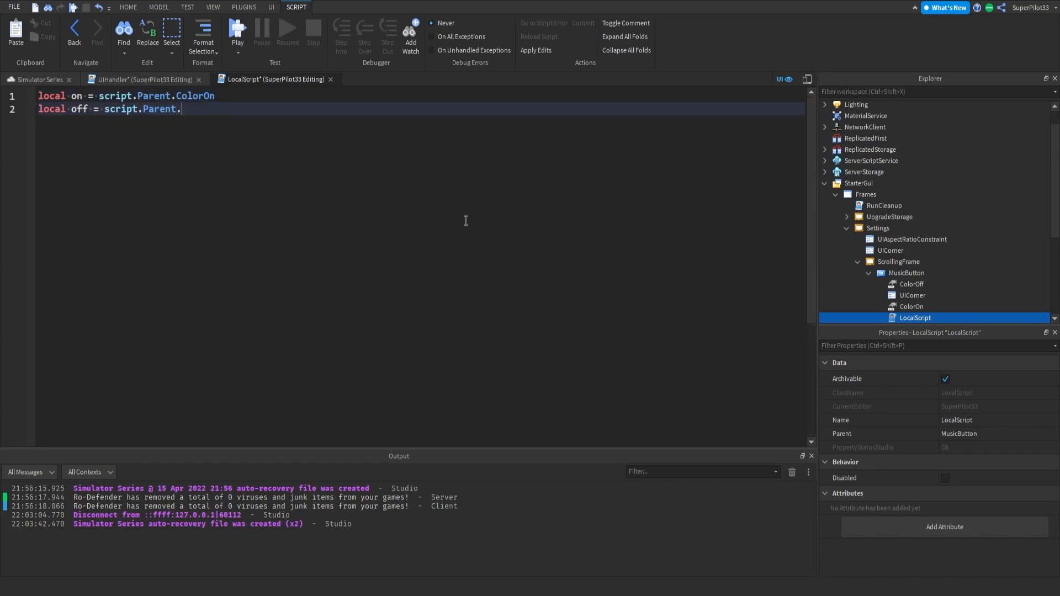
type("ColorOff.Value")
left_click(295, 101)
type(".Value")
left_click(319, 115)
key("Return")
key("Return")
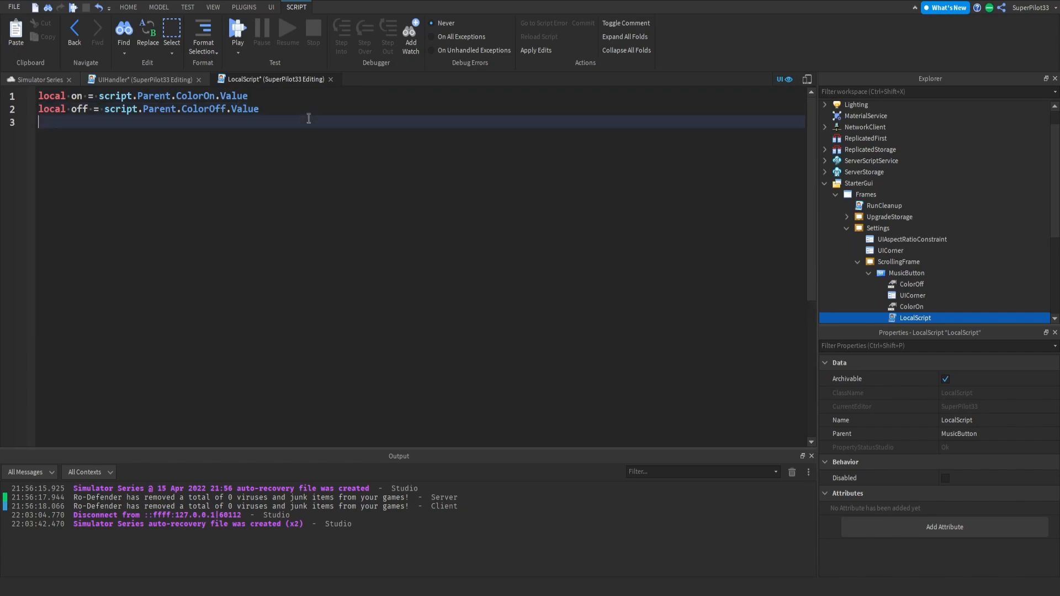
Step: Add a function connected to script.Parent.MouseButton1Click below the color variables
type("script.Parent")
type(".<o")
type("MouseButton1Up")
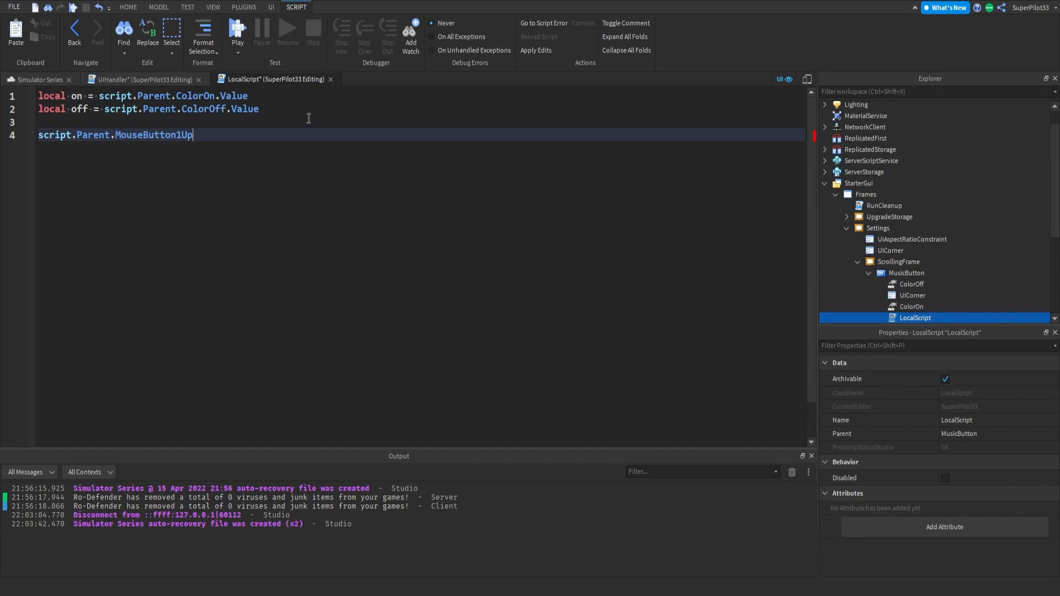
key("ctrl+BackSpace")
type("MouseButton1Click:Connect(function)")
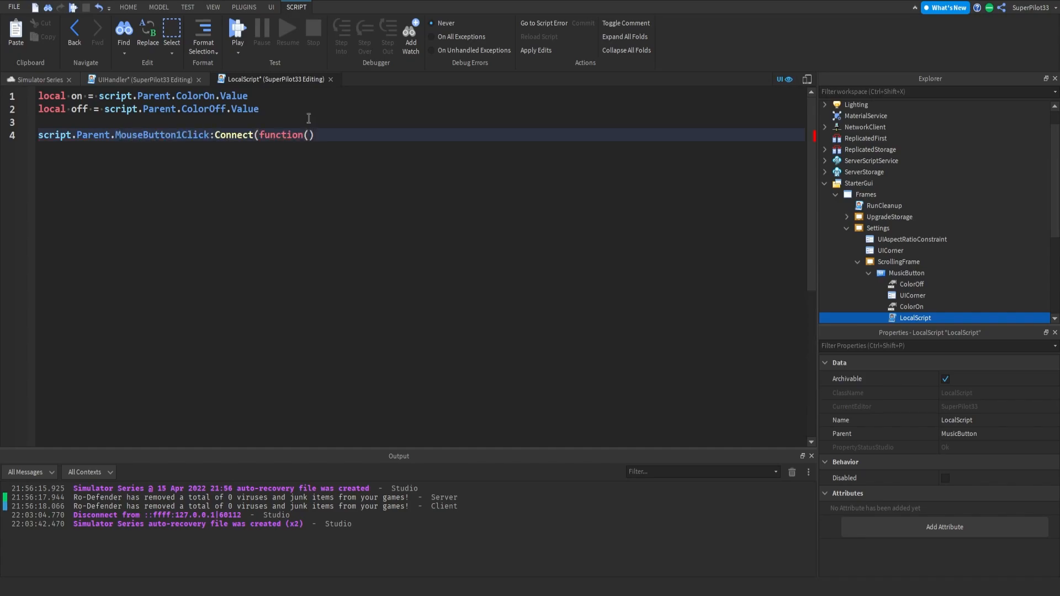
key("Return")
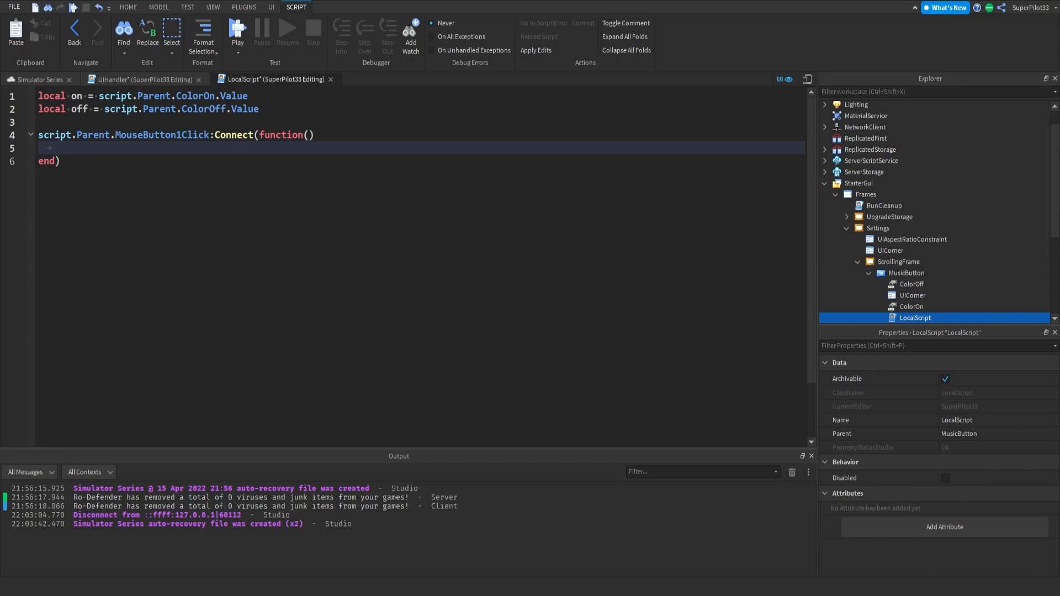
Step: Declare "local musicOn = true" between the color variables and the click function
left_click(260, 109)
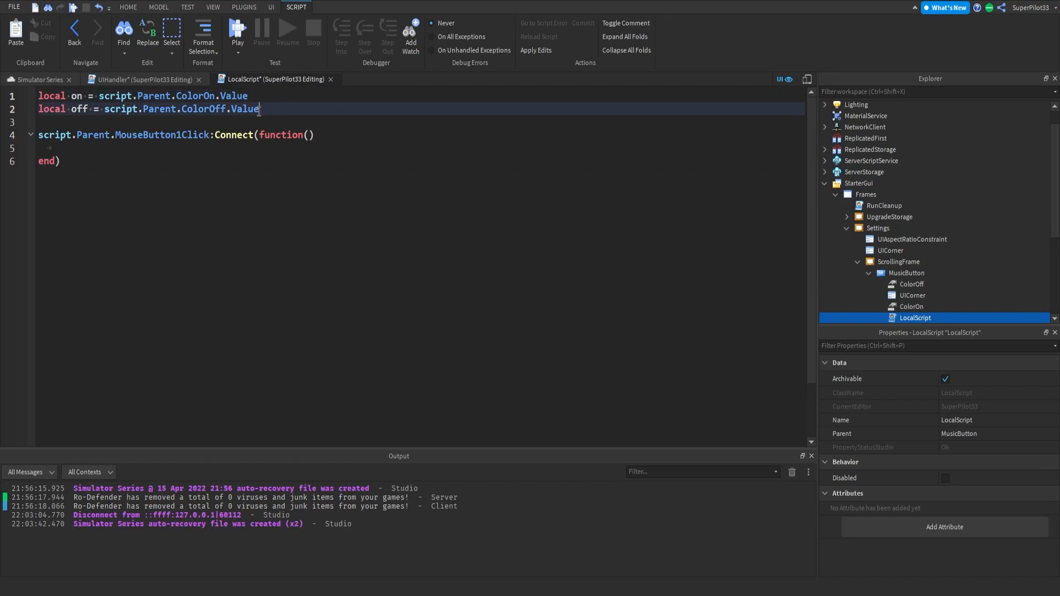
key("Return")
key("Return")
type("local music")
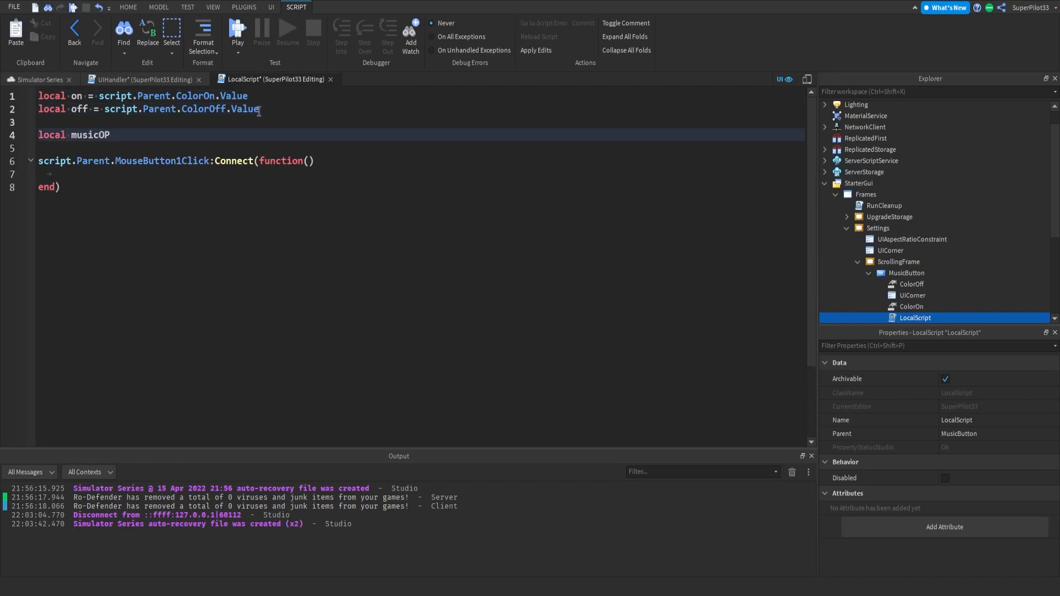
type("On = true")
Step: Inside the click function, add "if musicOn == true then" with "musicOn = false" as its first statement
left_click(196, 169)
type("if musicOn == true then")
key("Return")
type("msu")
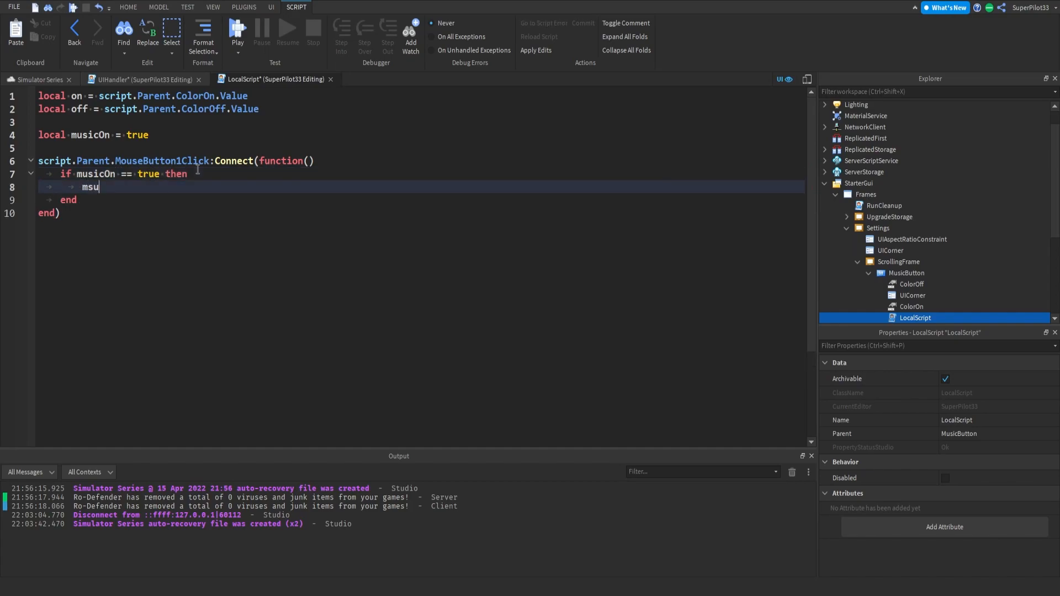
type("usicOn = false")
key("Return")
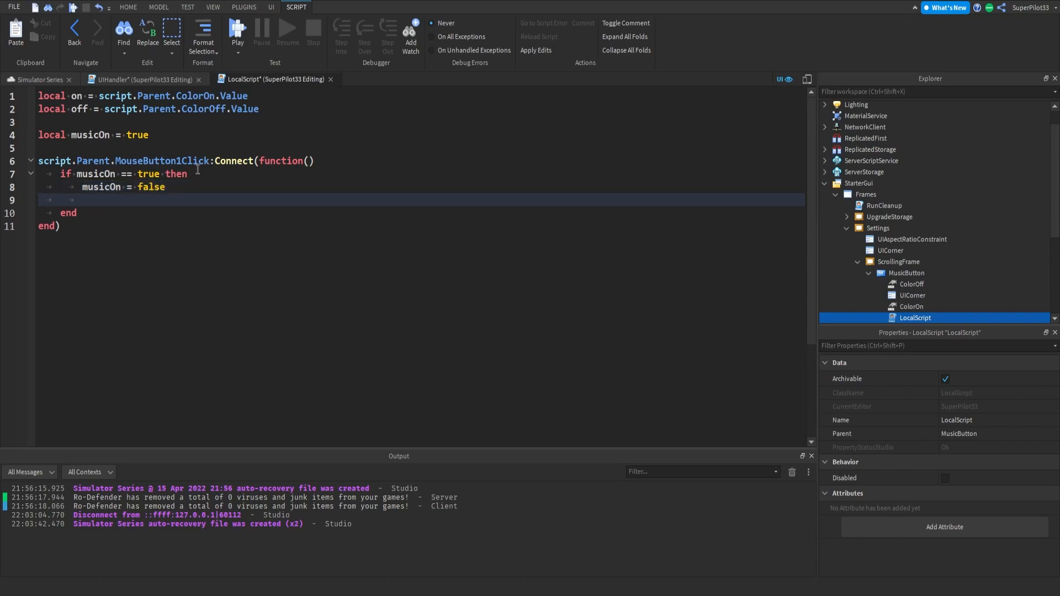
Step: In the if block, set script.Parent.BackgroundColor3 to off and script.Parent.Text to "Off"
type("script.Parent.N")
type("ac")
key("BackSpace")
key("BackSpace")
key("BackSpace")
type("BackgroundColor3")
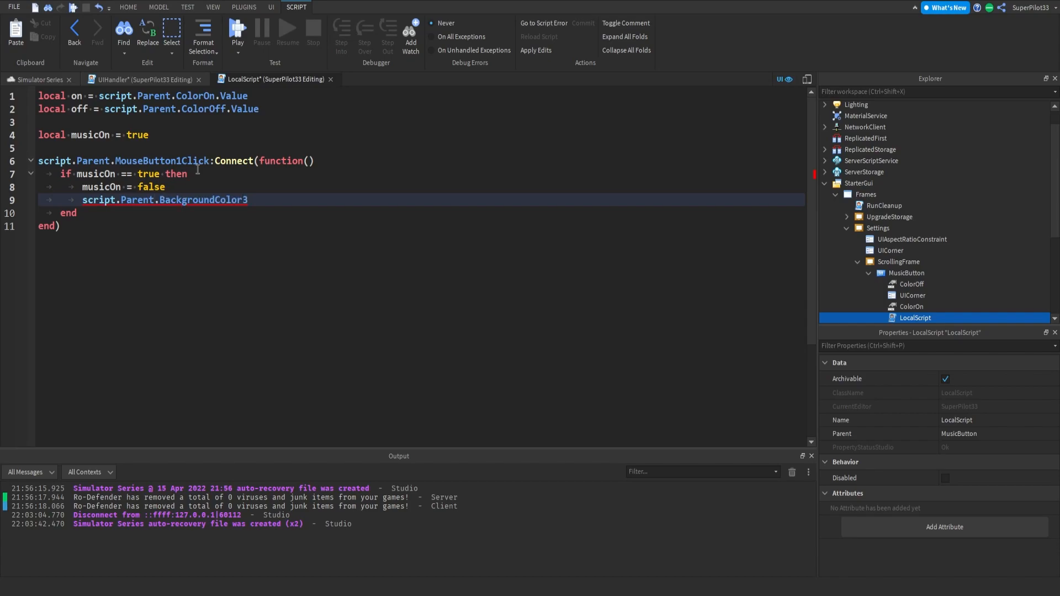
type(" = Cop")
type("olo")
key("BackSpace")
key("BackSpace")
key("BackSpace")
key("BackSpace")
type("off")
key("Return")
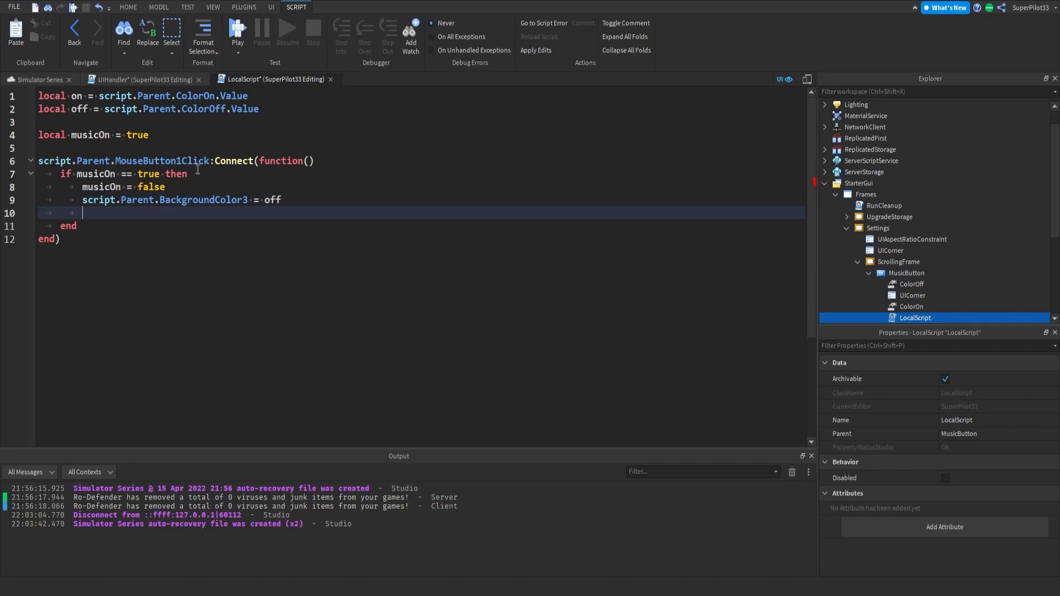
type("script.Parent.Text = \"Off")
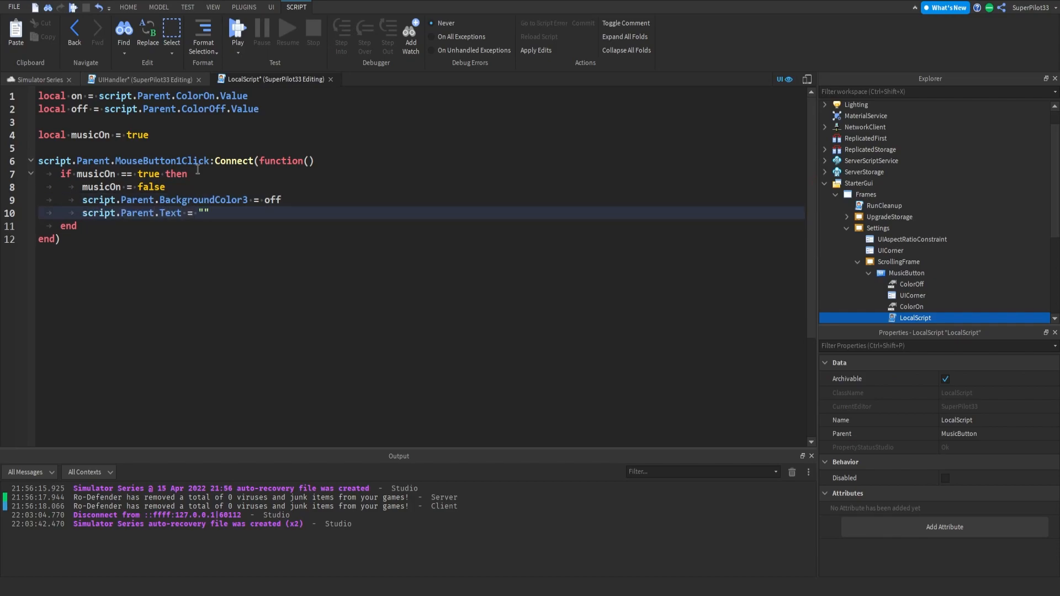
Step: Copy the whole if block below itself and join the copy to the original as an elseif branch
left_click_drag(91, 227, 3, 178)
key("ctrl+c")
left_click(97, 226)
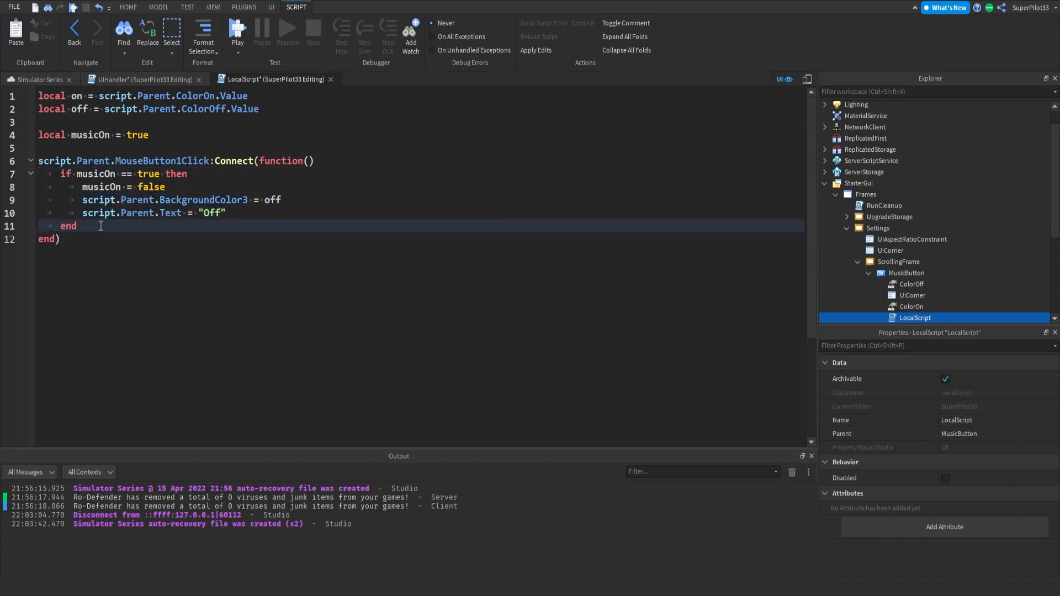
key("Return")
key("ctrl+v")
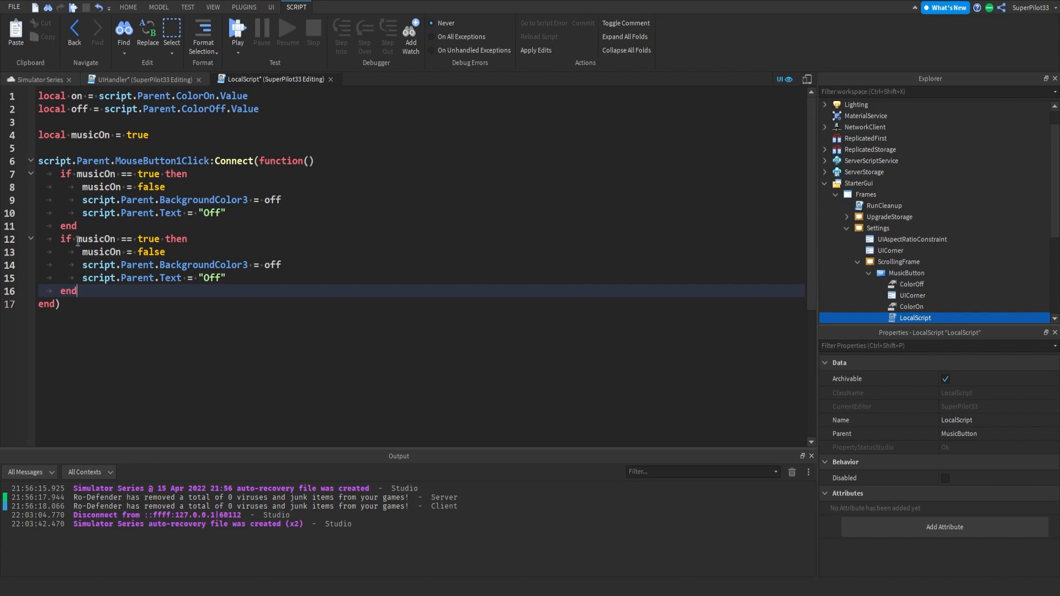
left_click_drag(73, 239, 60, 230)
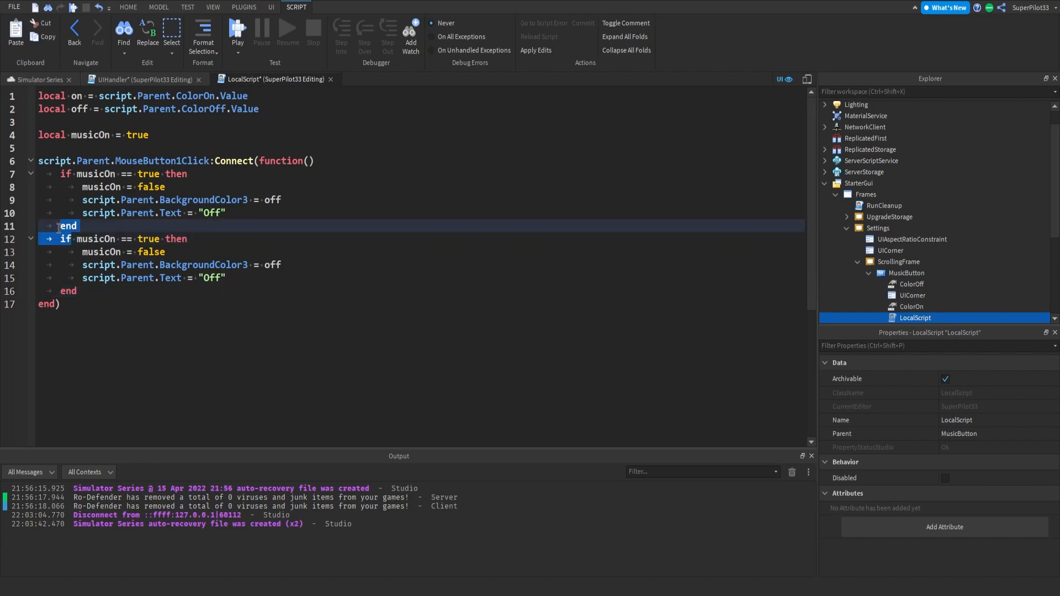
type("else")
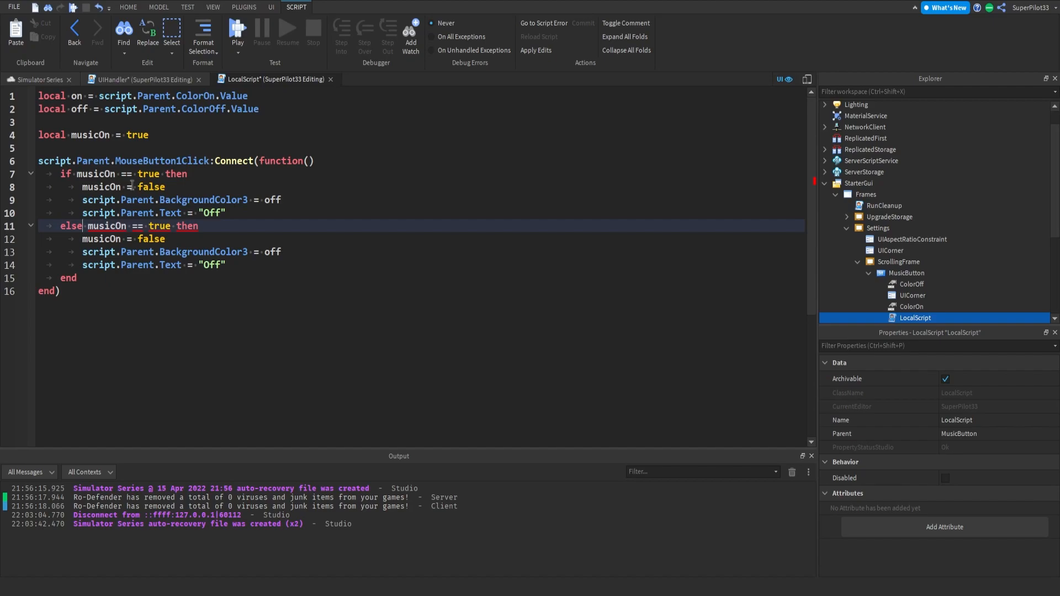
type("if")
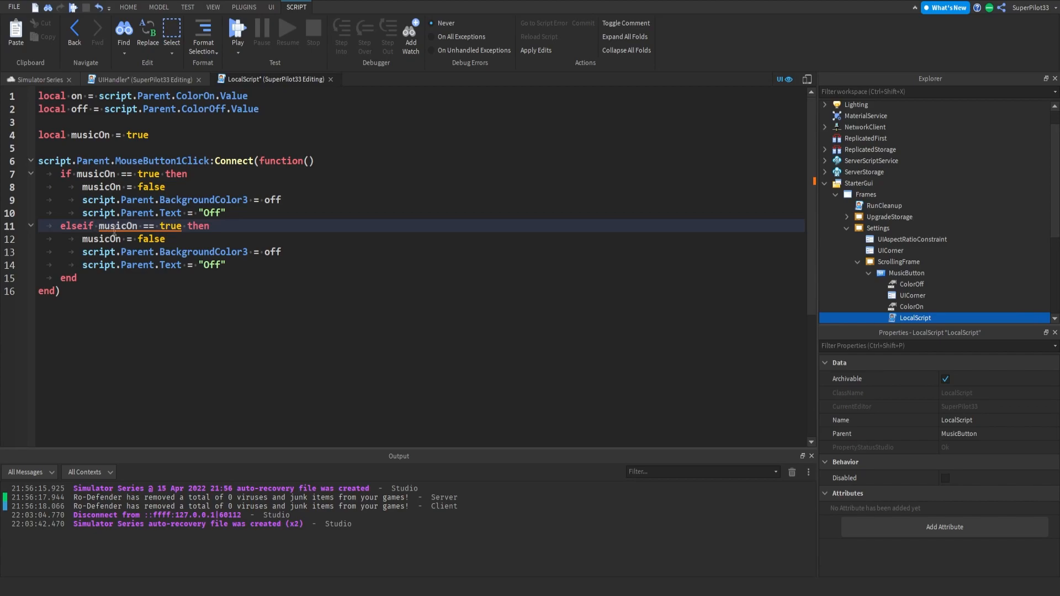
Step: Change the elseif branch to check musicOn == false and set musicOn to true, Text to "On" and BackgroundColor3 to on
double_click(160, 231)
type("false")
double_click(146, 239)
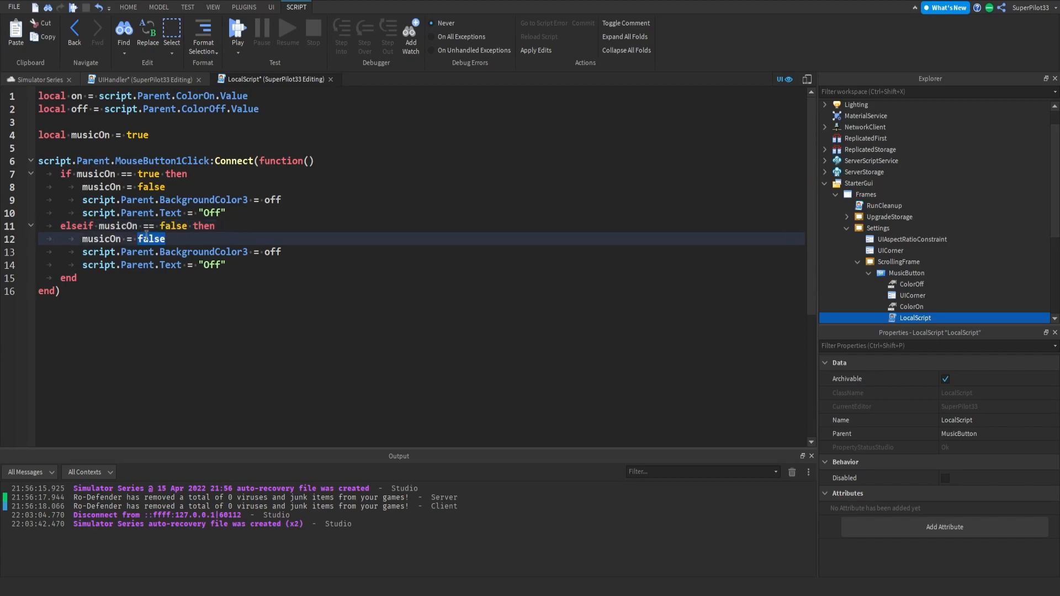
type("true")
double_click(217, 266)
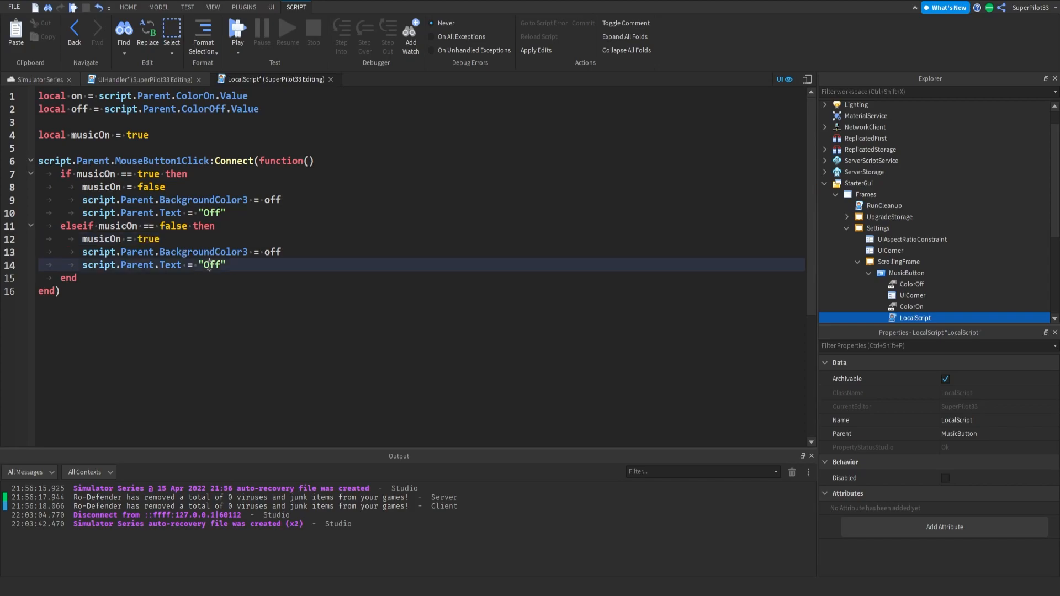
type("On")
double_click(273, 253)
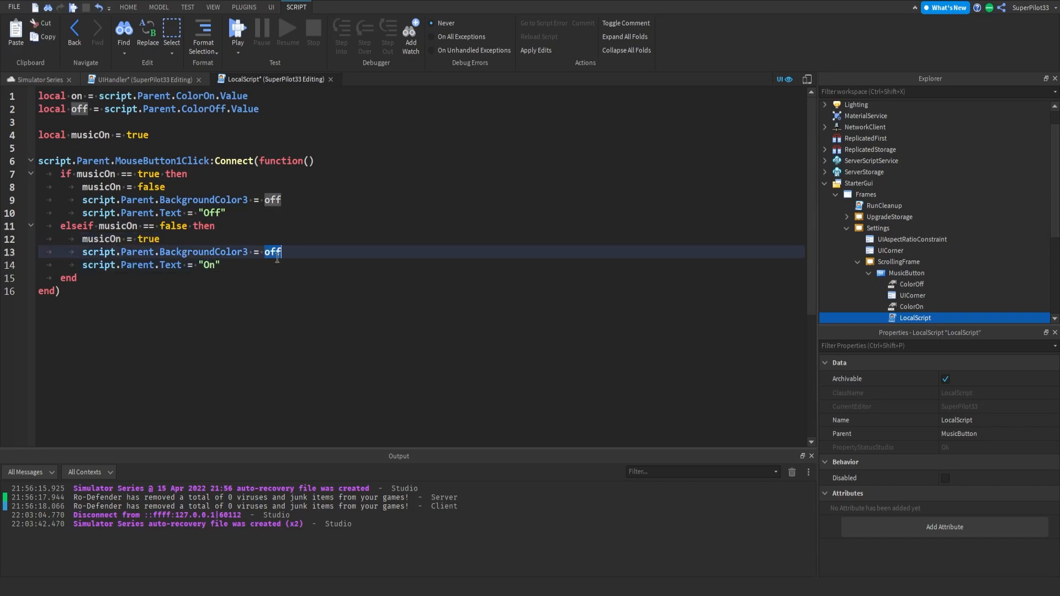
type("on")
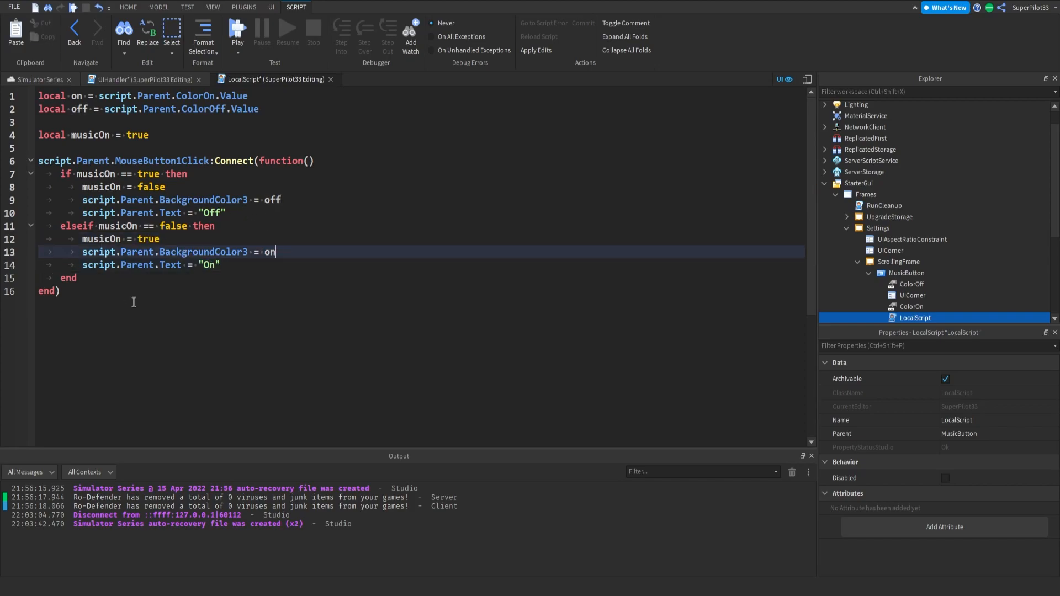
key("ctrl+a")
left_click(286, 330)
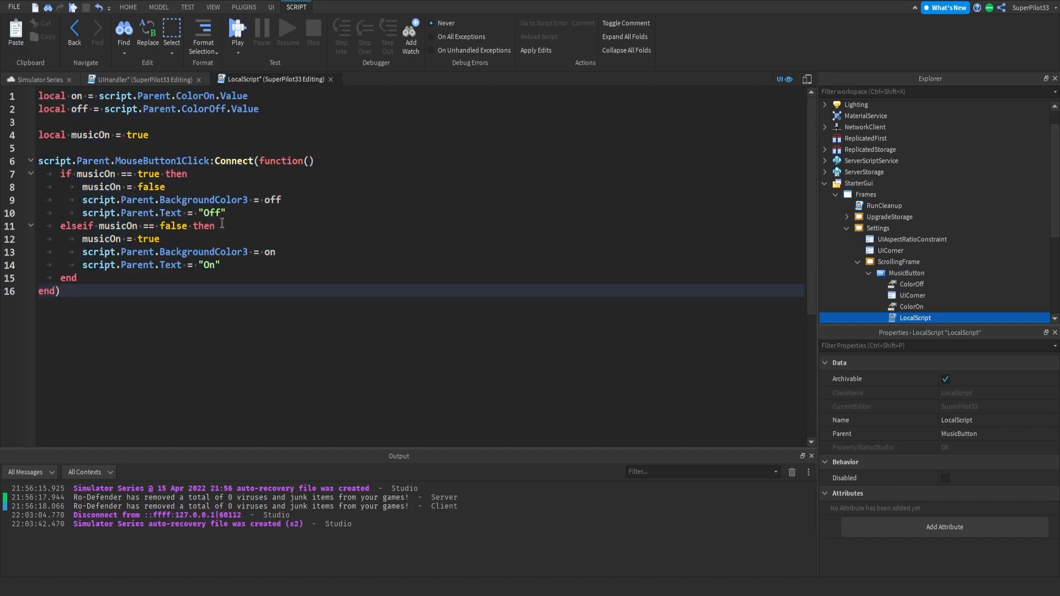
Step: Expand SoundService and select the Simulation Game sound to examine its properties
scroll(861, 240, "down", 5)
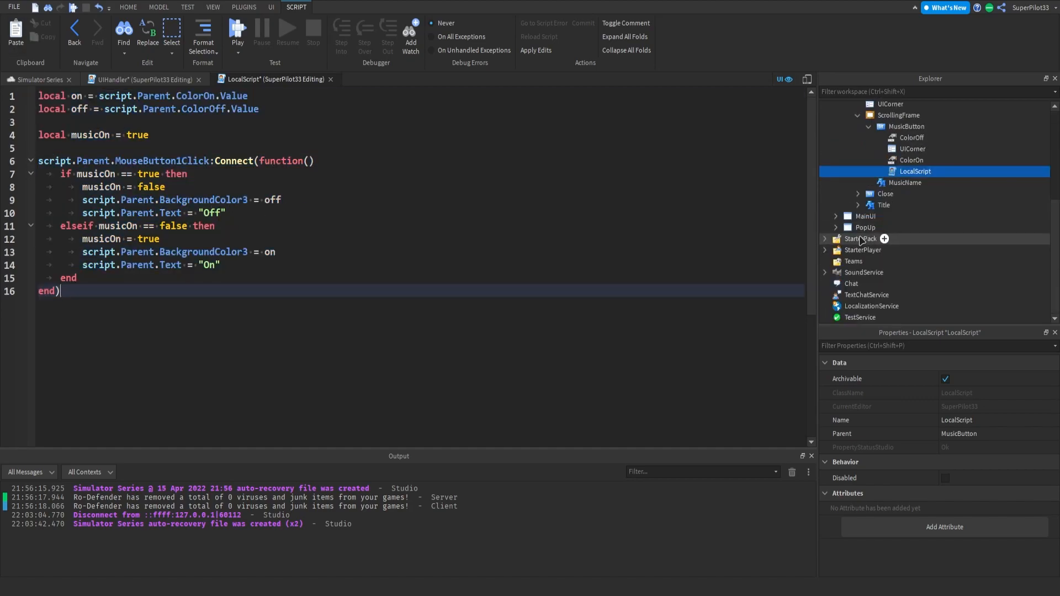
left_click(824, 273)
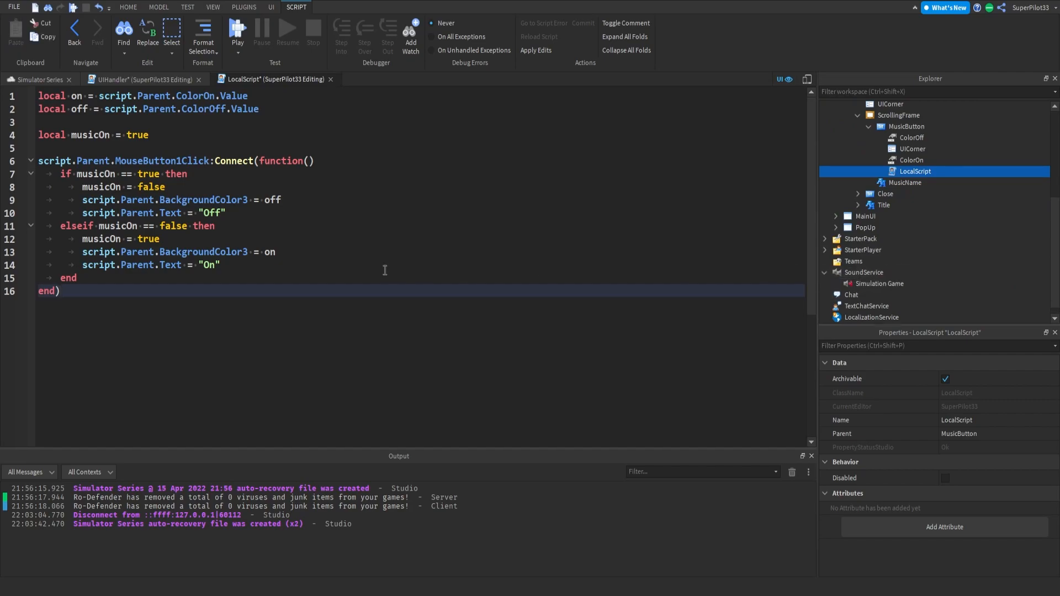
left_click(315, 252)
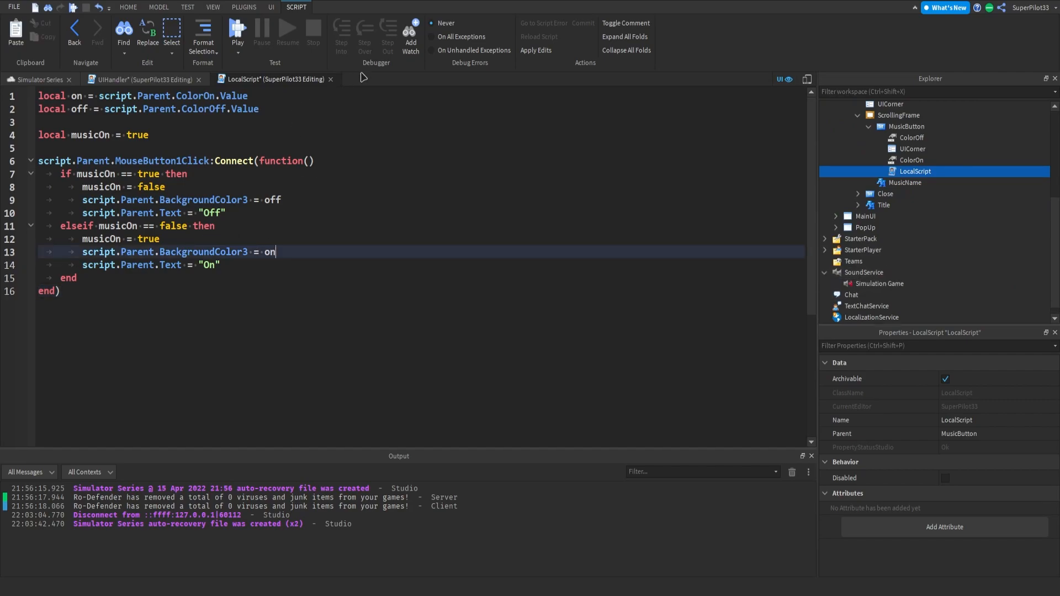
left_click(864, 272)
left_click(878, 284)
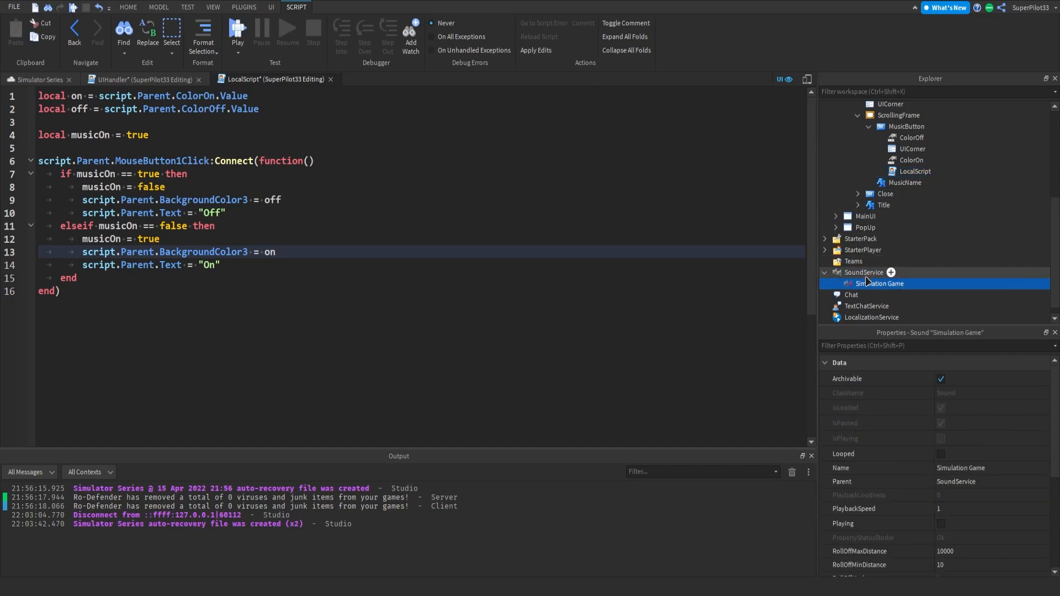
Step: Rename the Simulation Game sound in SoundService to Background and preview its audio
double_click(871, 283)
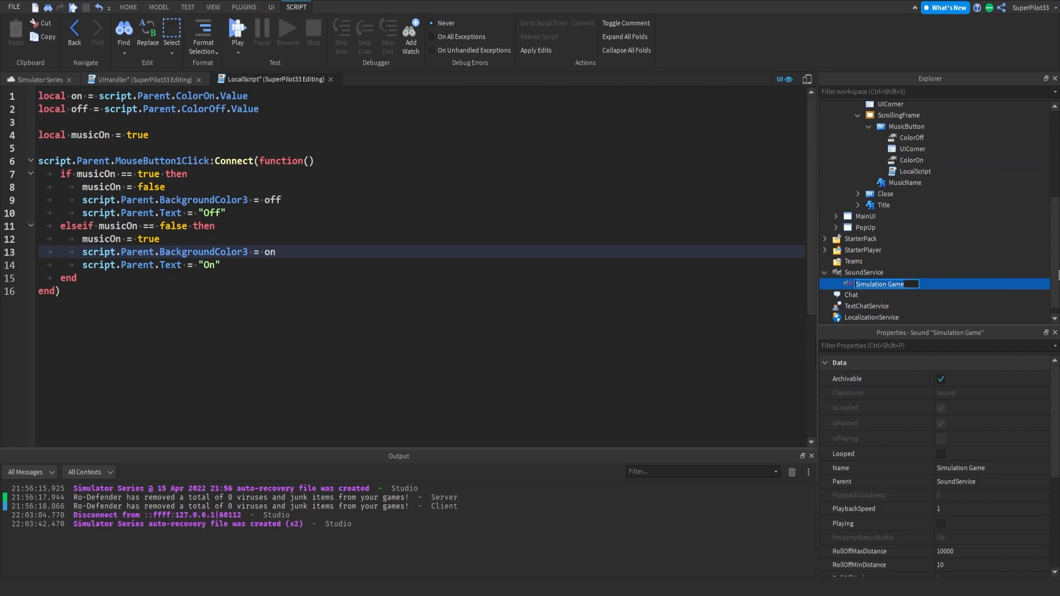
type("Backgroyund")
key("Return")
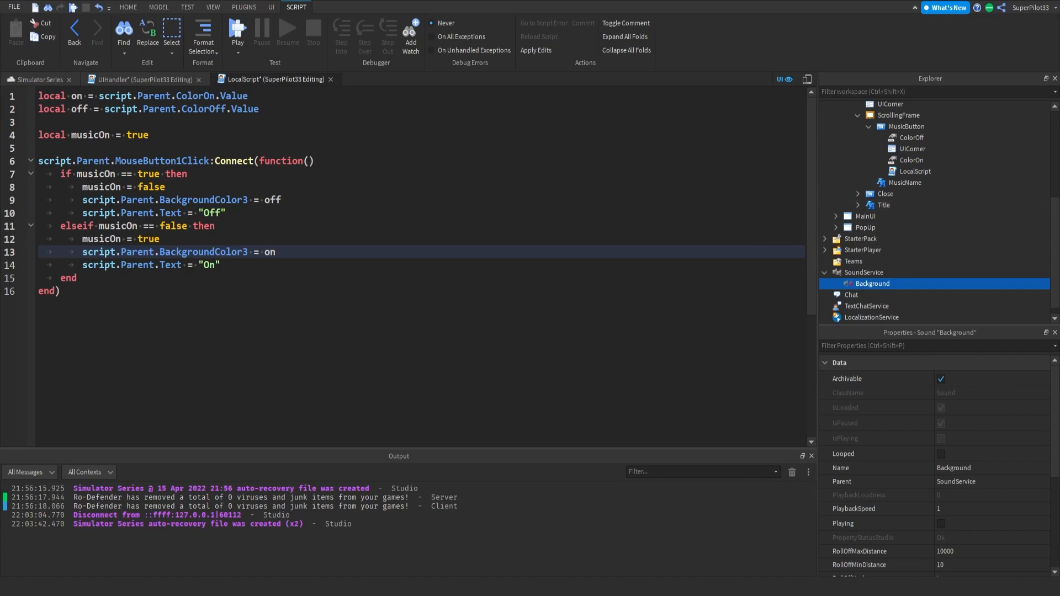
scroll(911, 523, "down", 5)
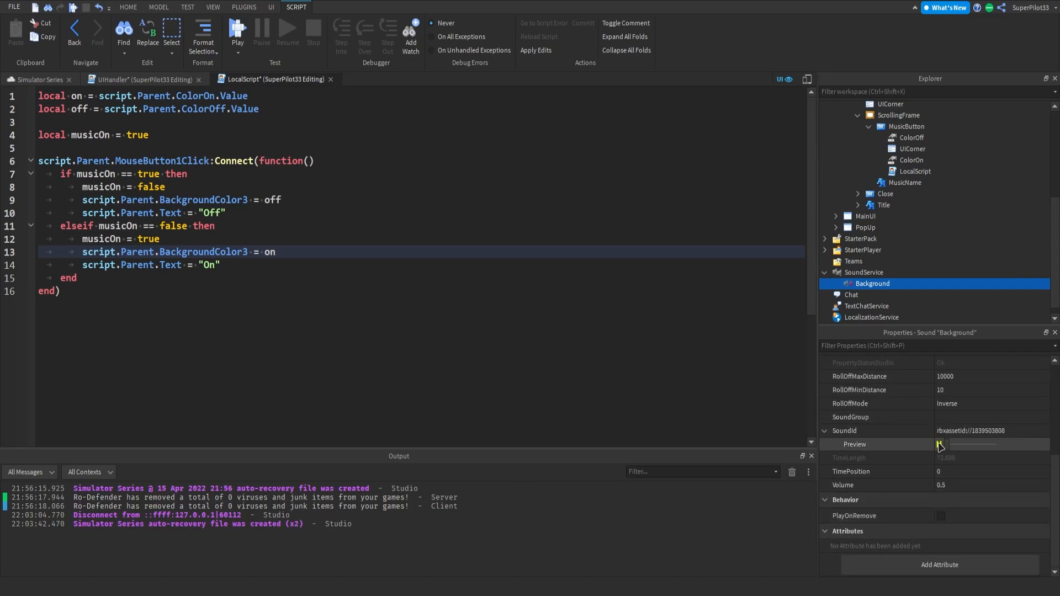
left_click_drag(950, 448, 997, 450)
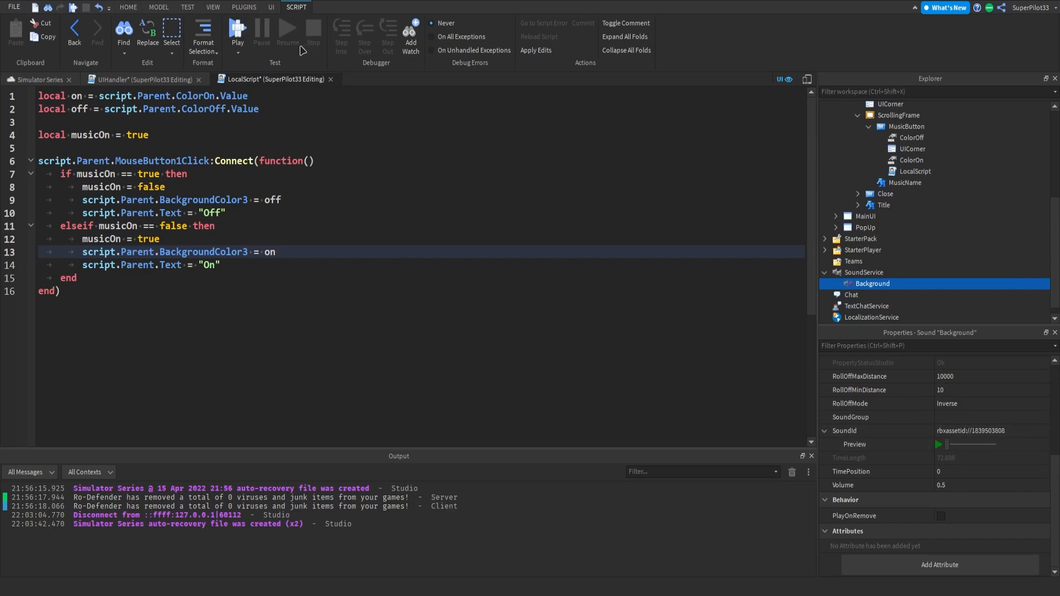
Step: End the if branch with the line game:GetService("SoundService"):WaitForChild("Background").Playing = false
left_click(317, 280)
key("ctrl+a")
left_click(496, 330)
left_click(243, 215)
key("Return")
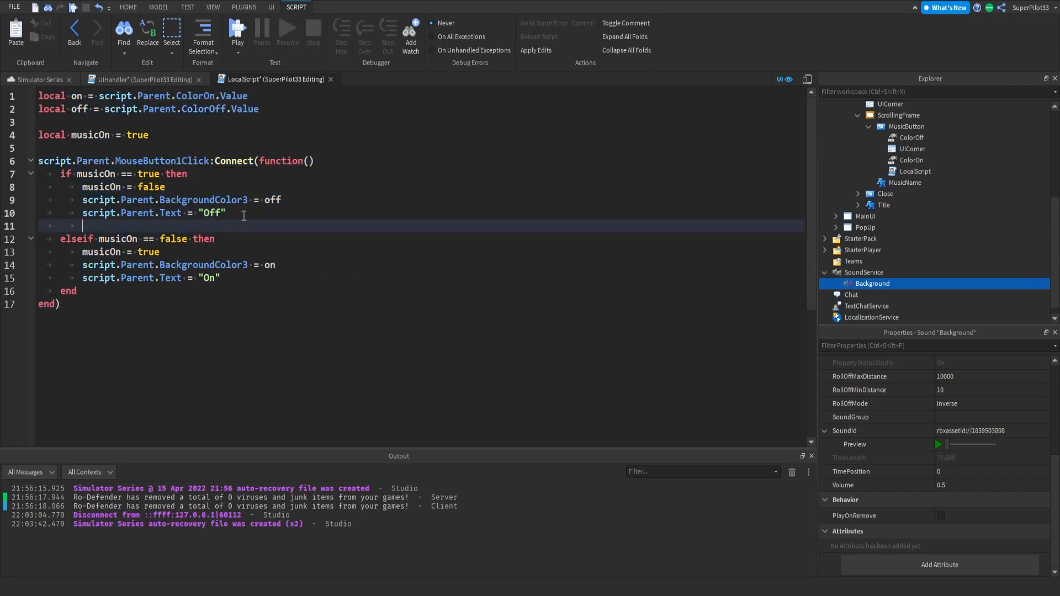
type("game:GetService(\"s")
type("oundService")
type(":W")
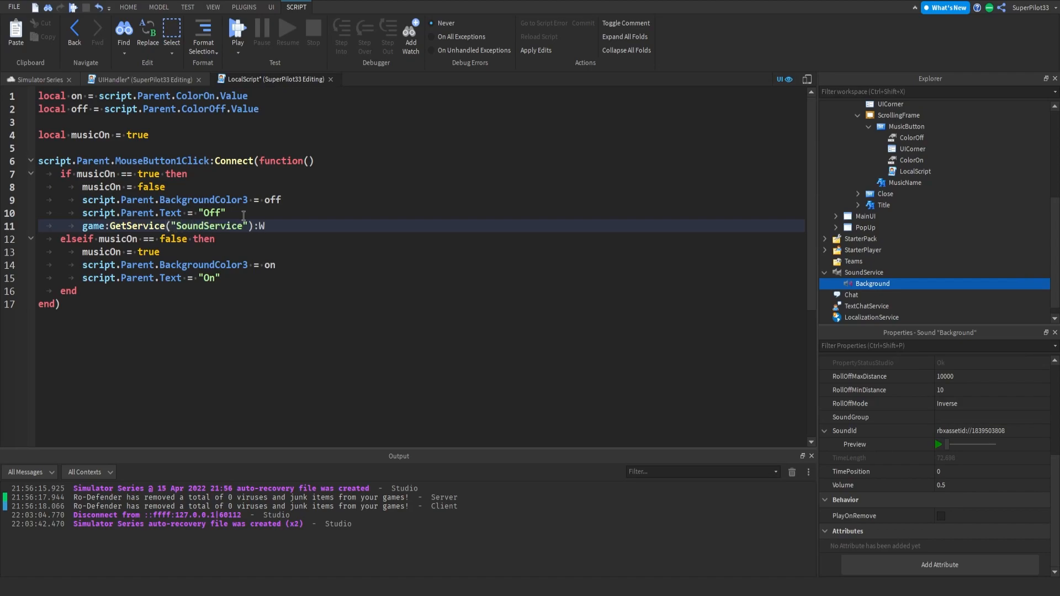
type("aitForChild(\"Background")
type(".Played")
key("ctrl+BackSpace")
type("Playing = false")
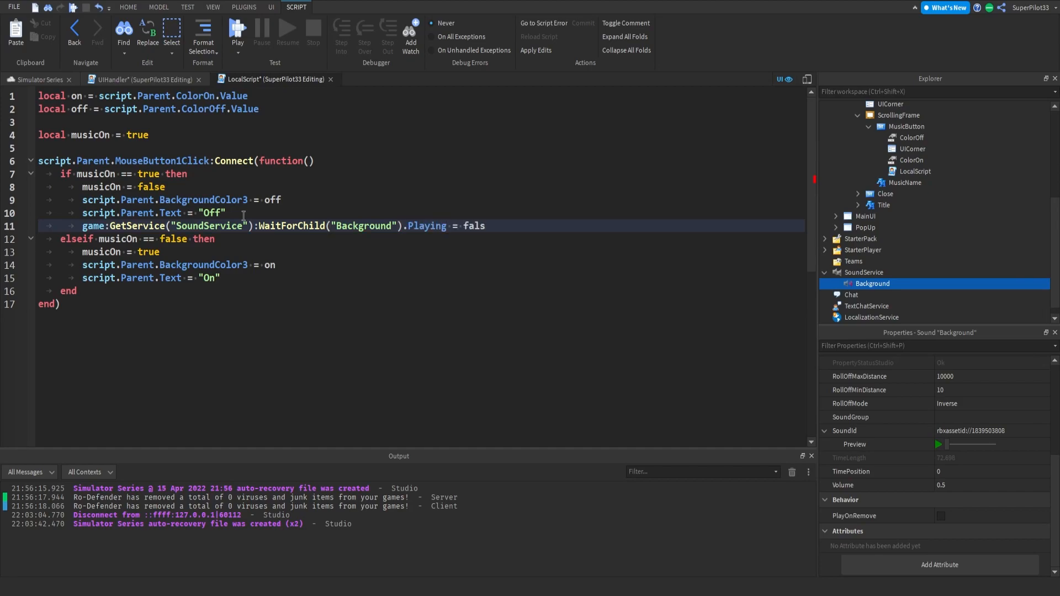
Step: Copy the Background Playing line to the end of the elseif branch, set it to true, and close the LocalScript
triple_click(382, 226)
key("ctrl+c")
left_click_drag(283, 291, 292, 274)
left_click(293, 274)
key("Return")
key("ctrl+v")
key("BackSpace")
double_click(472, 290)
type("true")
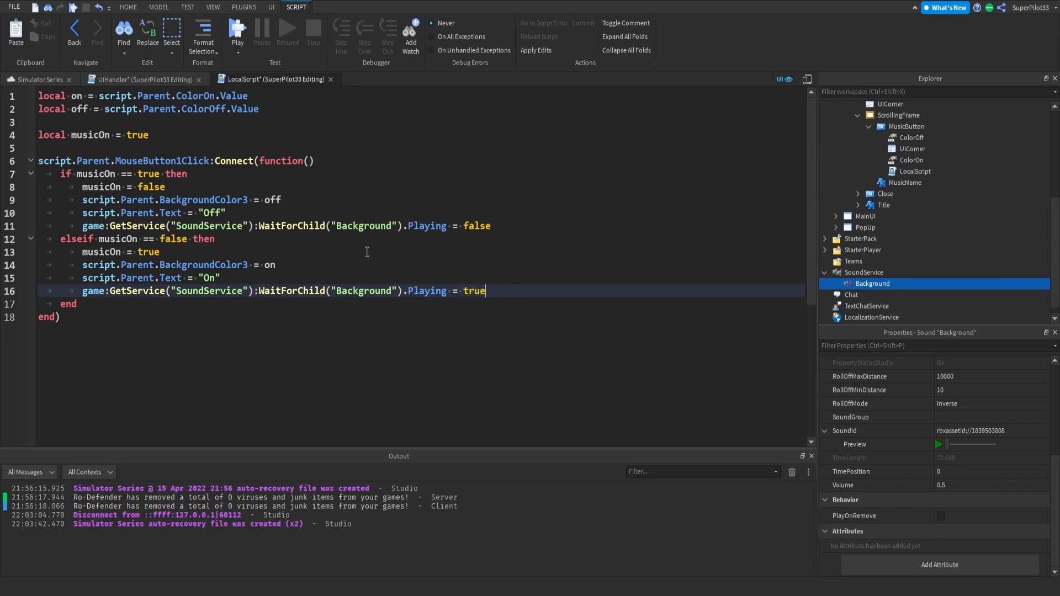
key("ctrl+w")
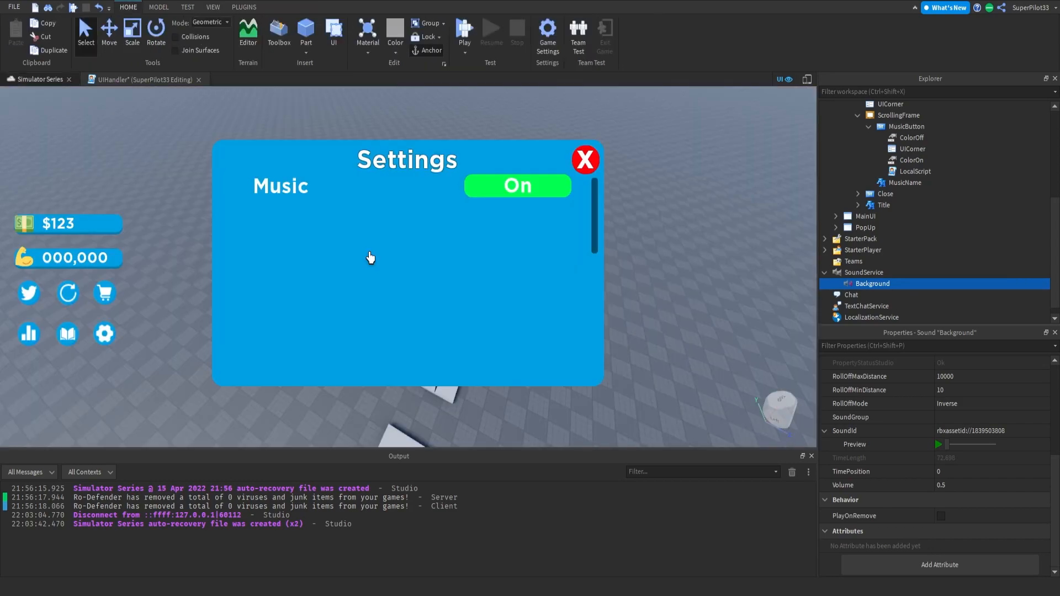
Step: Playtest the game, opening and closing the Upgrade Storage window from its side button
left_click(465, 29)
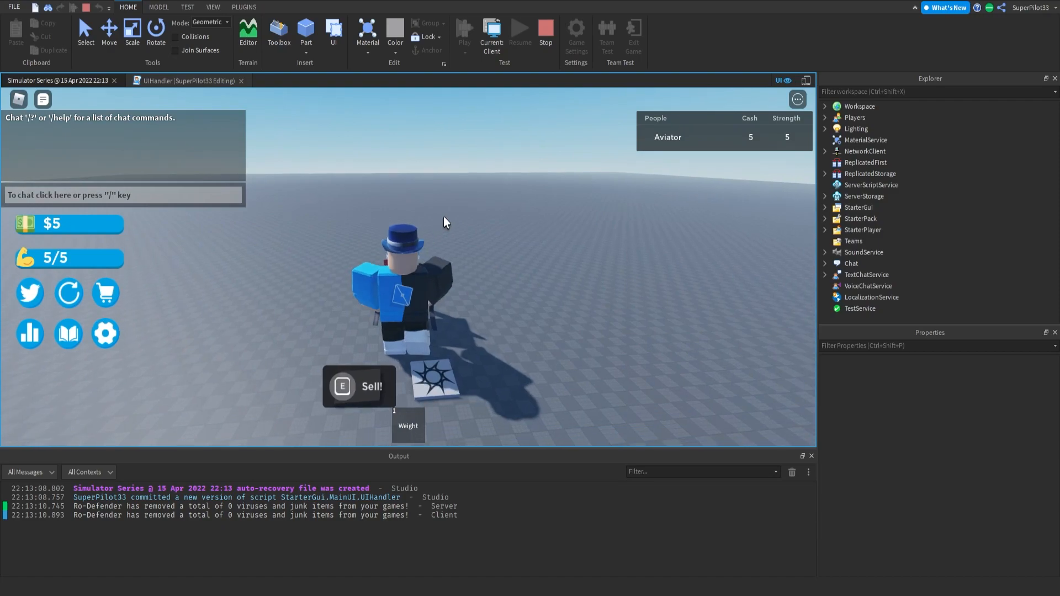
key("1")
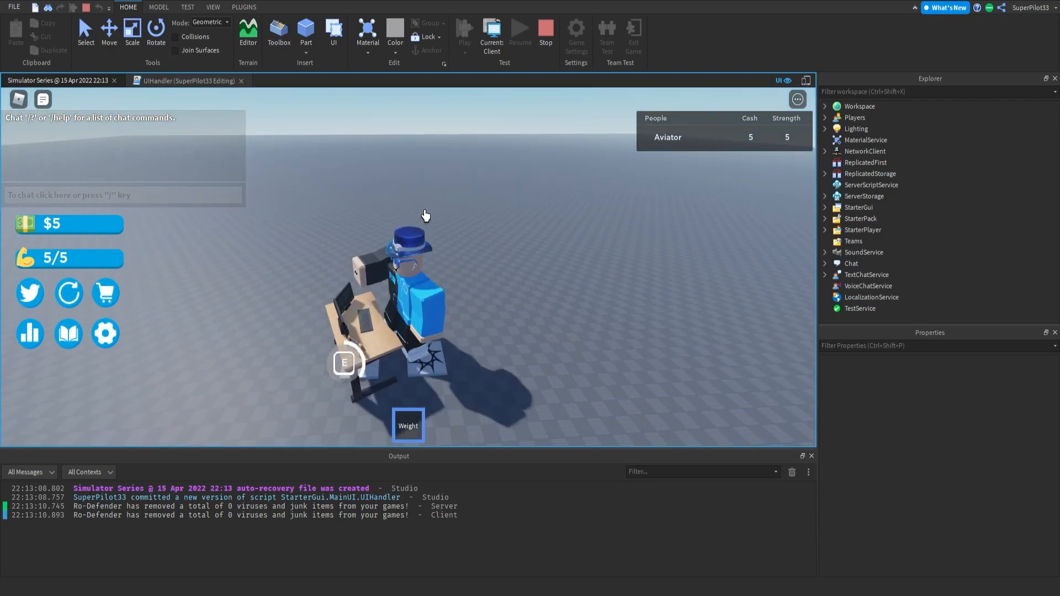
left_click(69, 337)
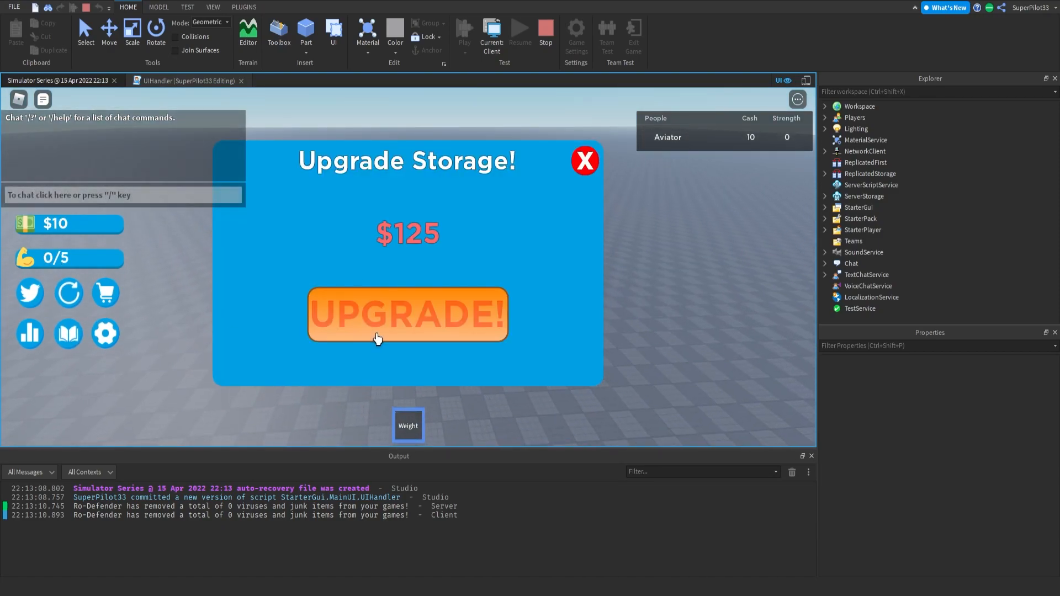
left_click(577, 160)
key("1")
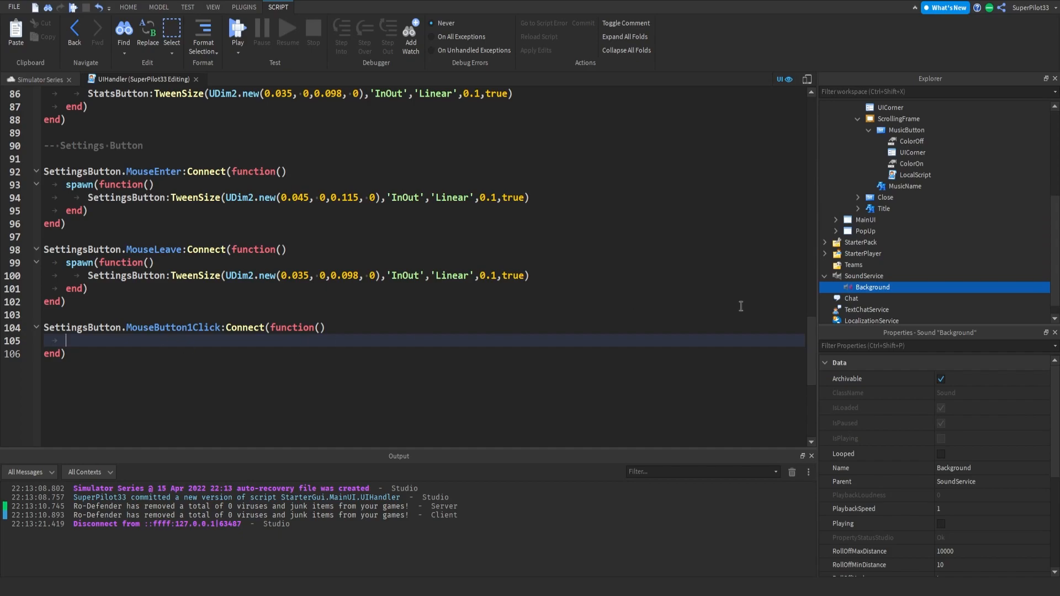
Step: In UIHandler, replace the empty SettingsButton click handler with a copy of the StorageButton.MouseButton1Click handler
scroll(932, 232, "up", 3)
scroll(233, 262, "up", 8)
scroll(233, 262, "up", 13)
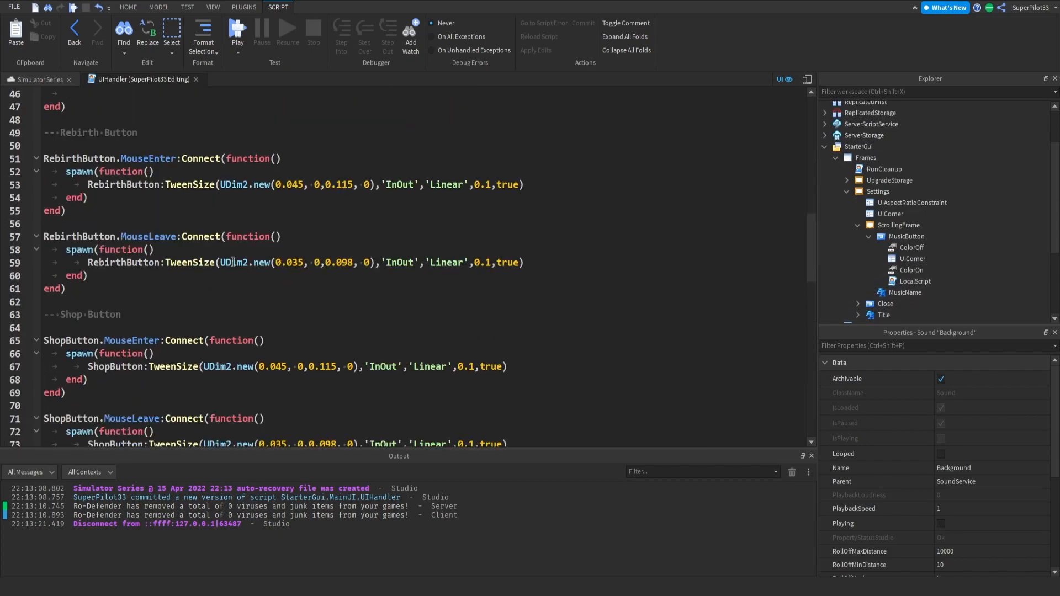
scroll(189, 262, "down", 2)
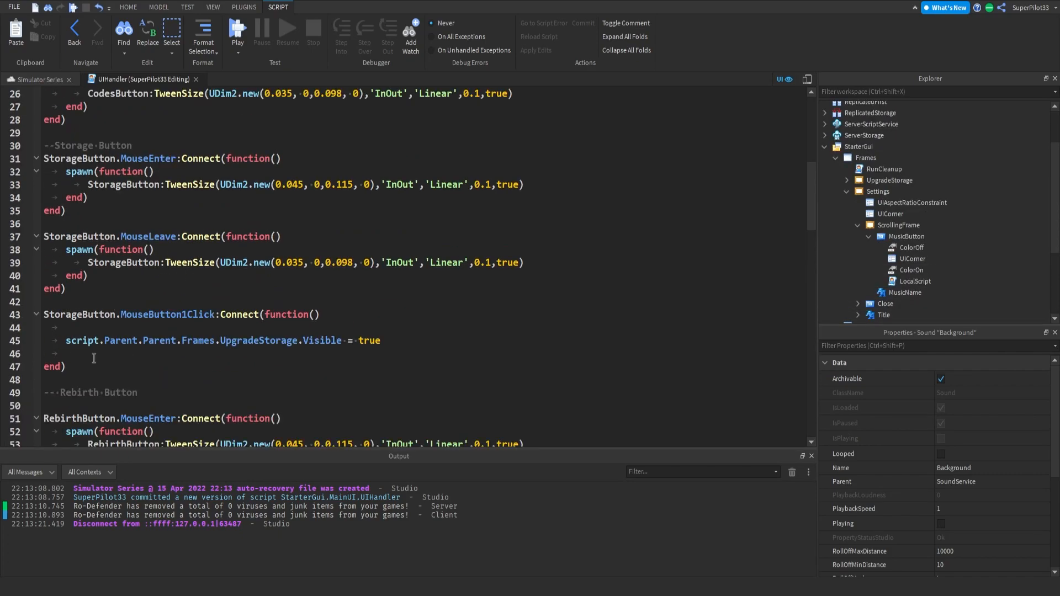
left_click_drag(66, 367, 44, 314)
key("ctrl+c")
key("ctrl+End")
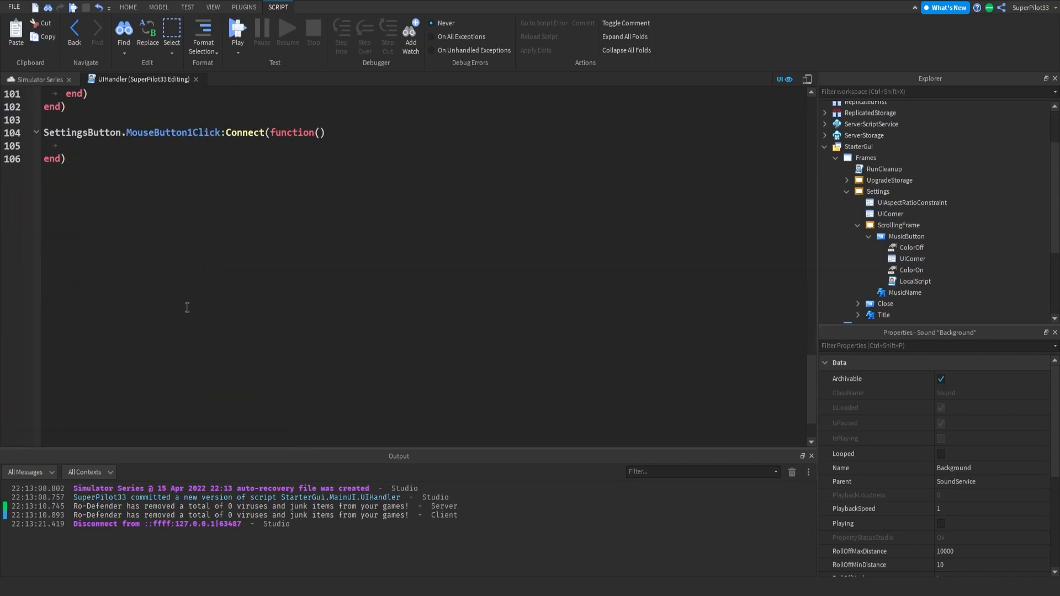
scroll(66, 342, "up", 5)
left_click_drag(66, 353, 42, 327)
key("ctrl+v")
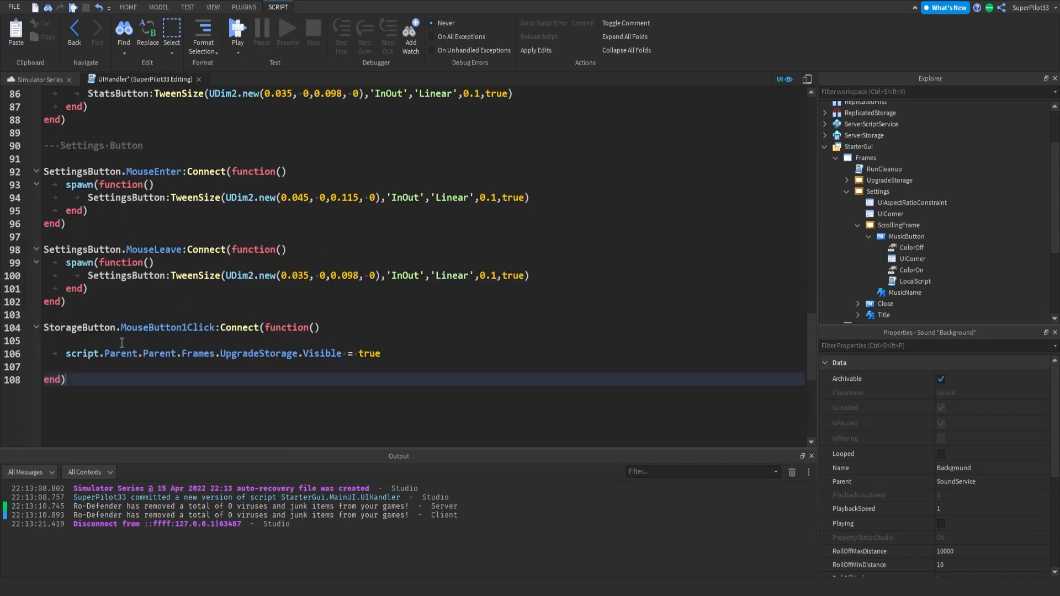
Step: Change the pasted handler to SettingsButton with script.Parent.Parent.Frames.Settings.Visible = true, and close UIHandler
double_click(73, 327)
type("SettingsButton")
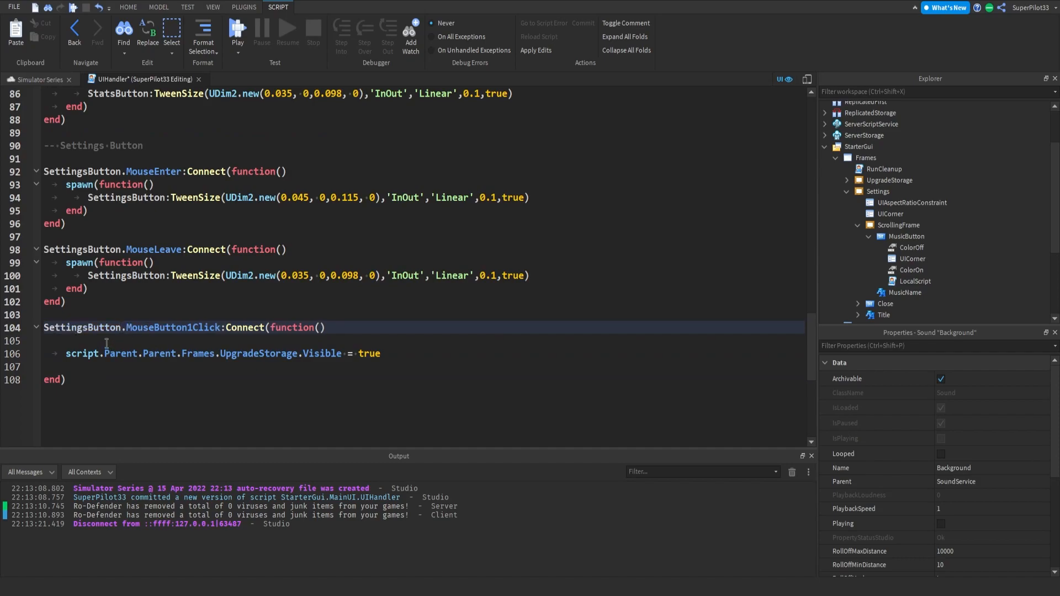
double_click(236, 353)
type("Set")
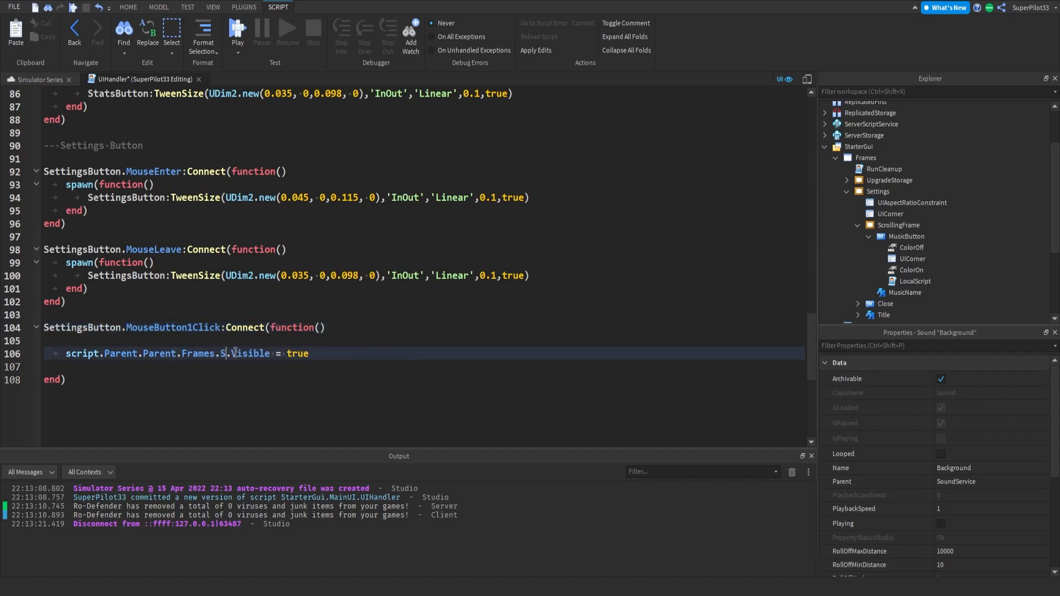
type("tings")
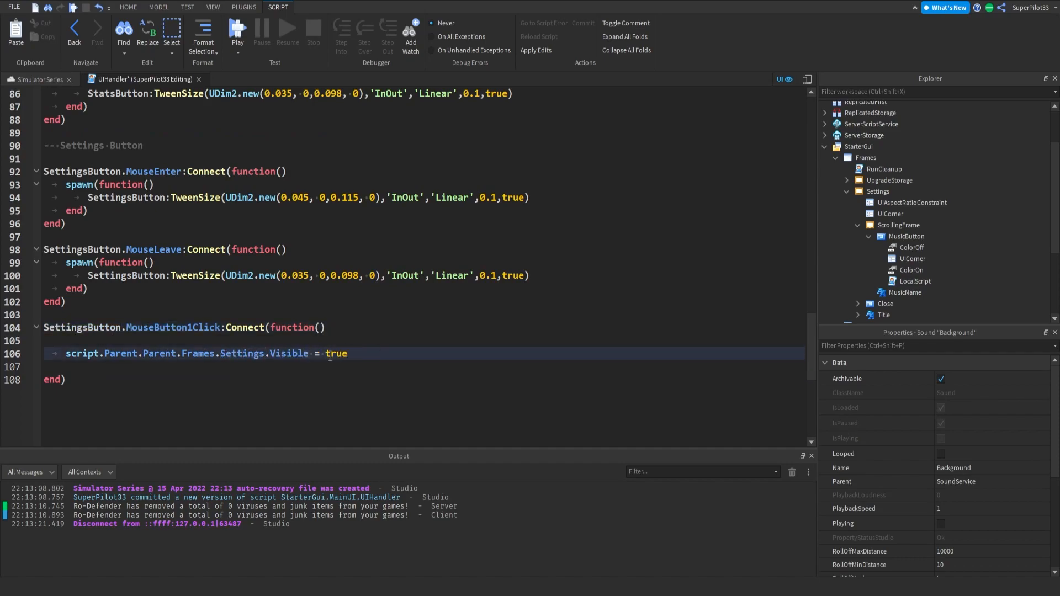
key("ctrl+z")
key("BackSpace")
key("BackSpace")
type("S")
key("BackSpace")
type("to")
key("BackSpace")
key("BackSpace")
type("ettings")
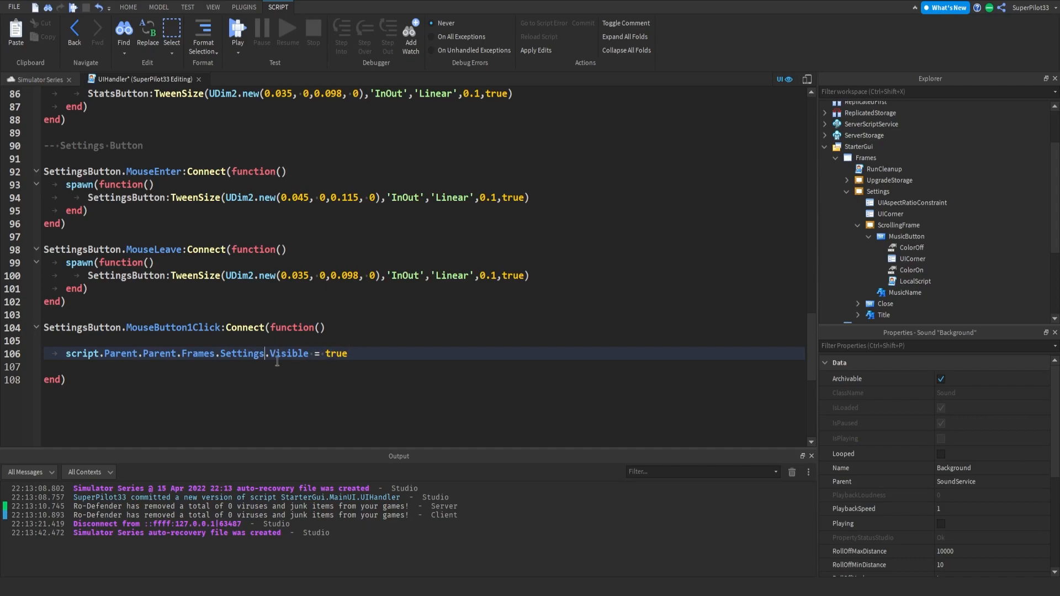
key("ctrl+w")
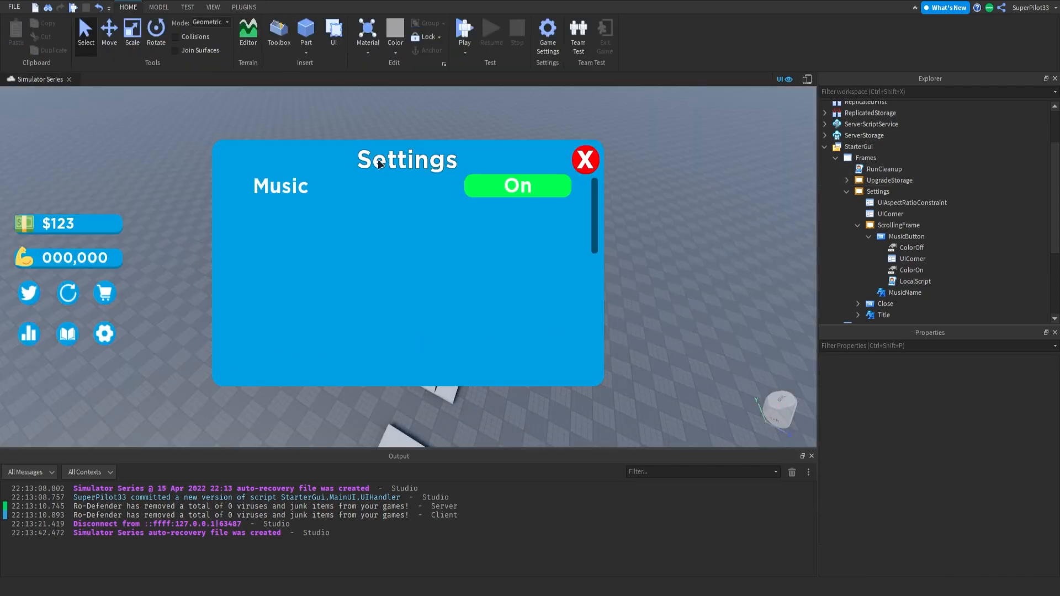
Step: Start a playtest, training with the Weight tool and selling the gained strength at the sell pad
left_click(457, 32)
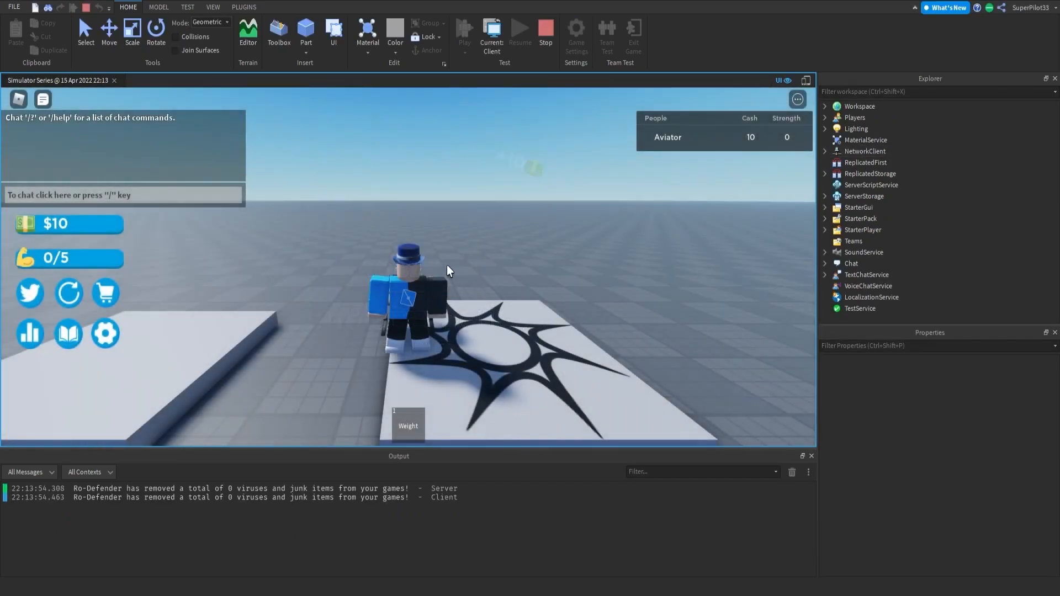
key("w")
key("1")
scroll(414, 254, "up", 3)
left_click(408, 259)
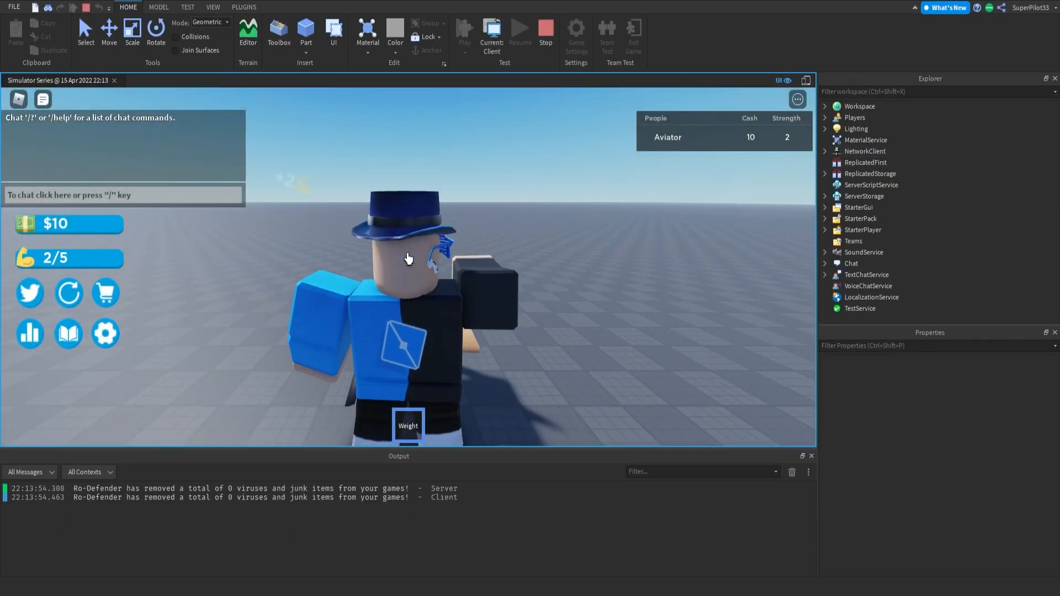
key("1")
scroll(407, 260, "down", 4)
key("s")
key("shift")
key("e")
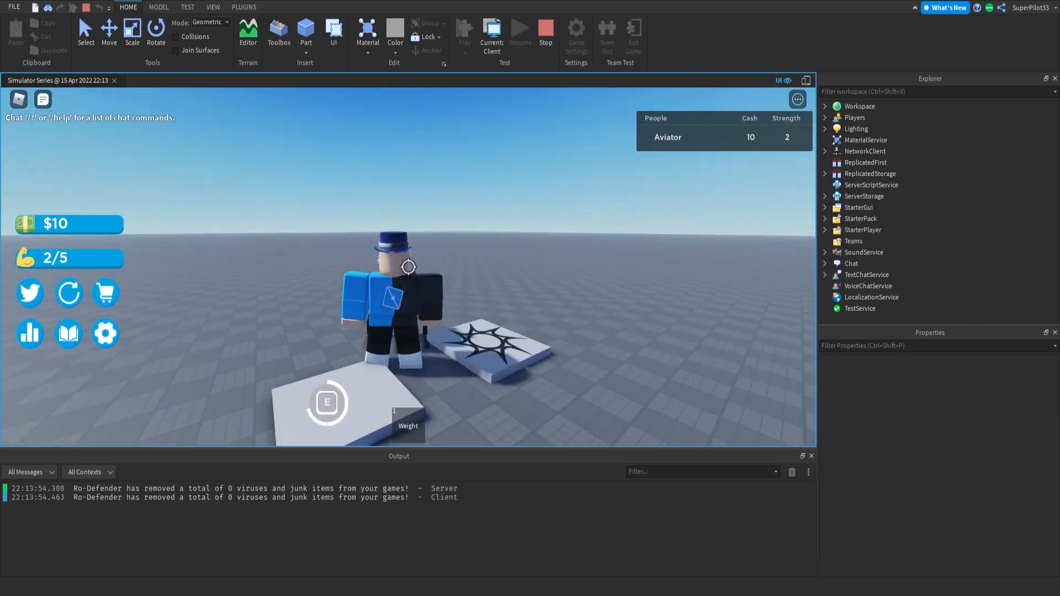
scroll(408, 267, "down", 3)
key("shift")
key("w")
scroll(368, 269, "up", 2)
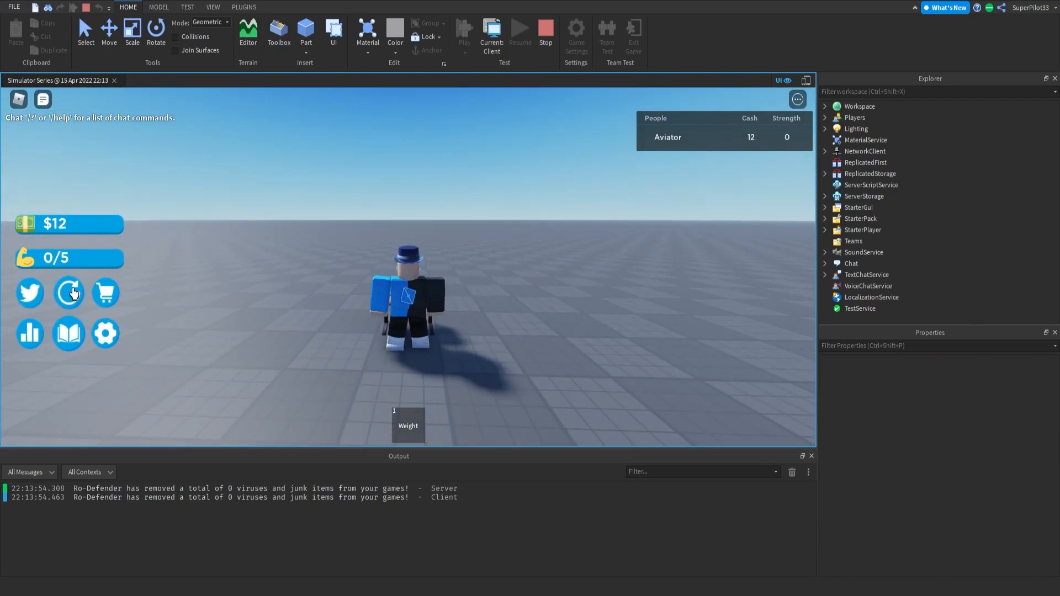
Step: Open the Settings window in the playtest, toggle Music on and off repeatedly, and end the test
left_click(106, 333)
left_click(494, 195)
left_click(510, 187)
left_click(512, 189)
left_click(511, 189)
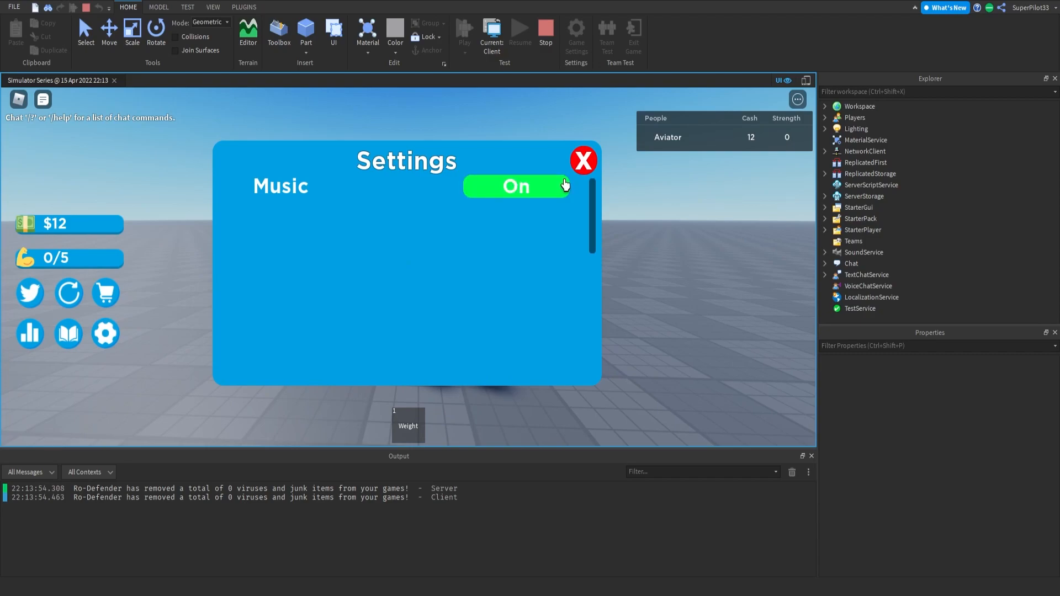
left_click(513, 185)
left_click(551, 187)
left_click(550, 188)
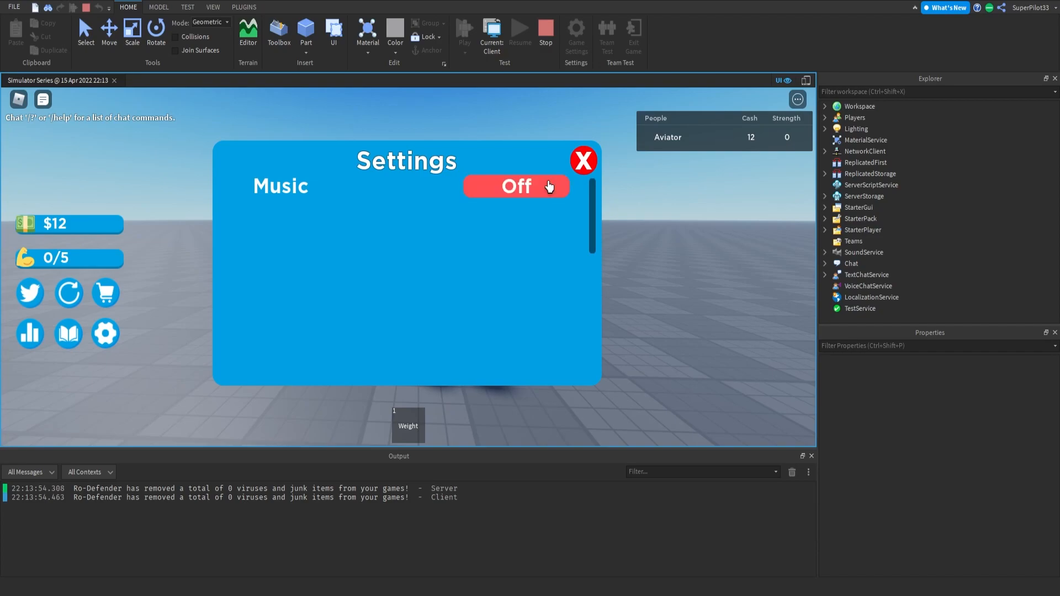
left_click(584, 157)
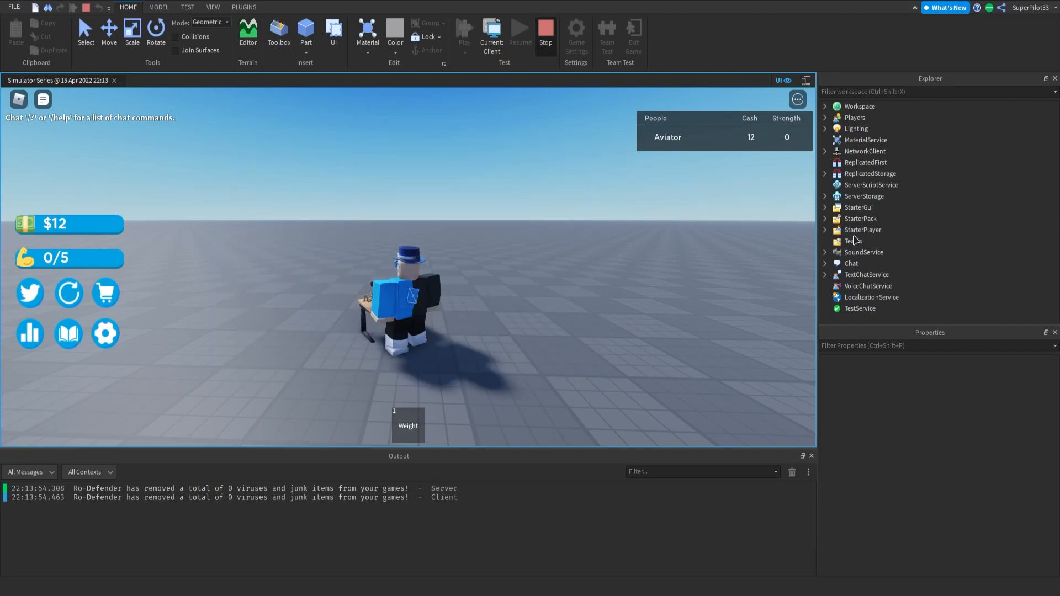
key("shift+F5")
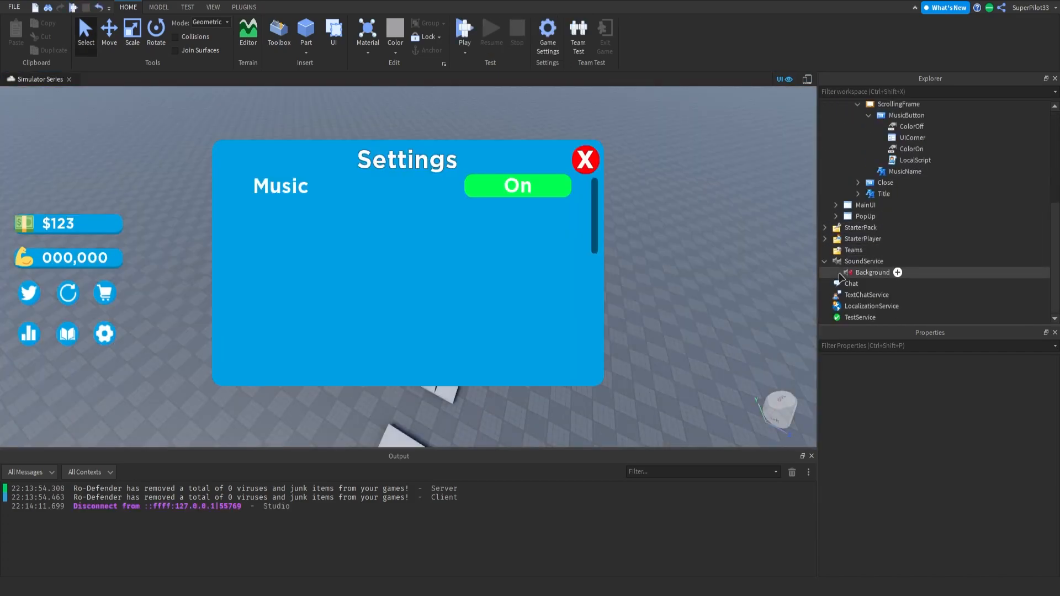
Step: Enable Playing and Looped on the Background sound in SoundService
left_click(840, 273)
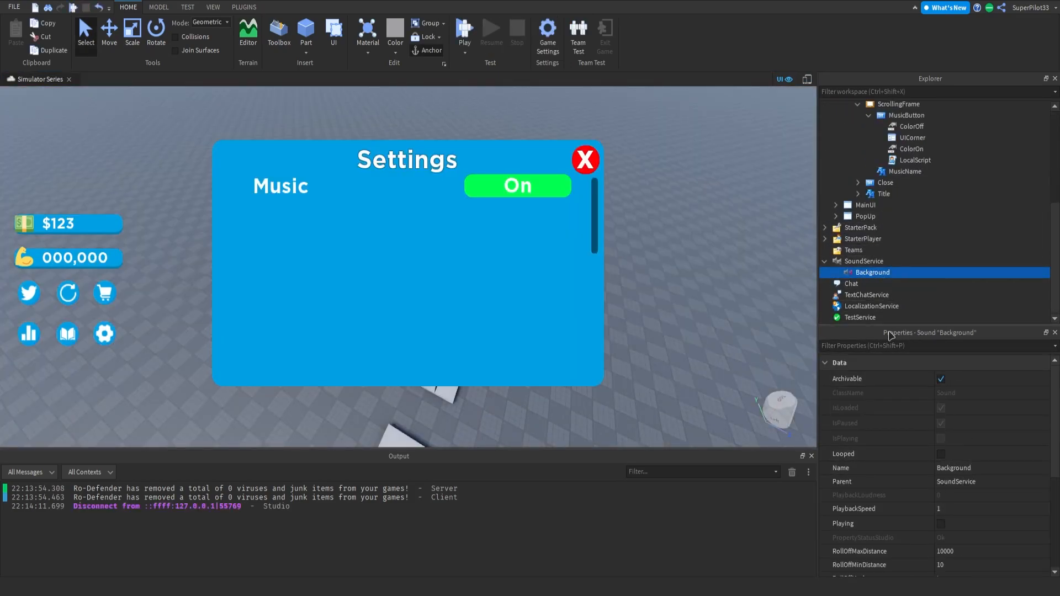
left_click(941, 523)
left_click(941, 454)
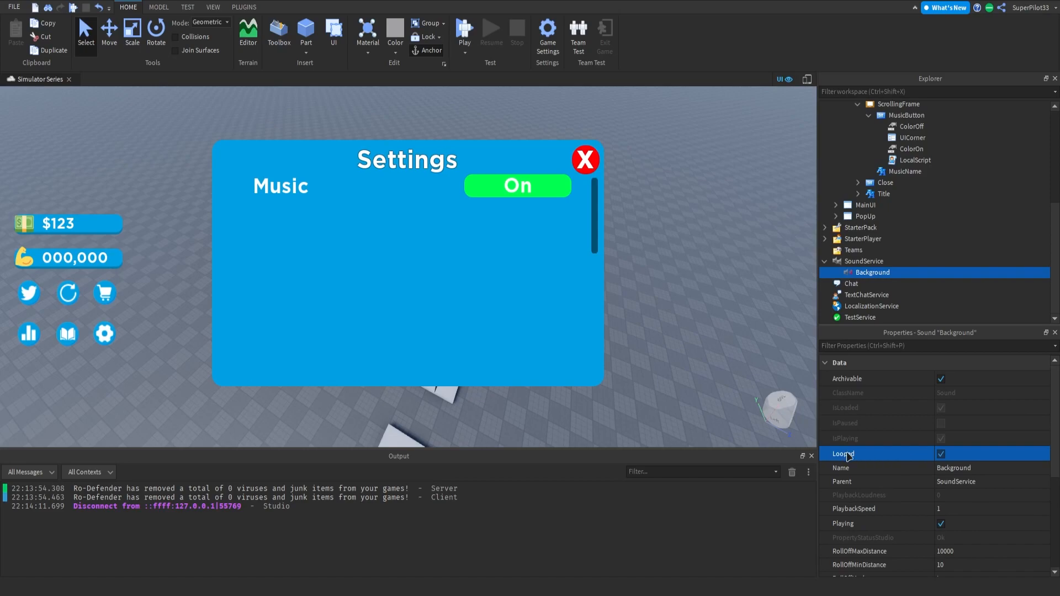
scroll(950, 430, "down", 5)
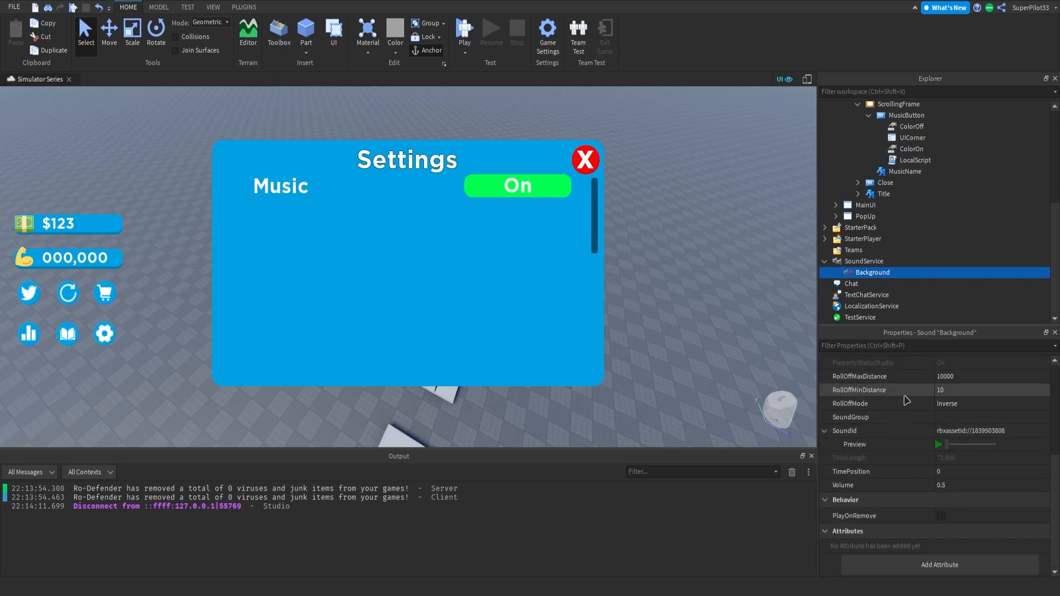